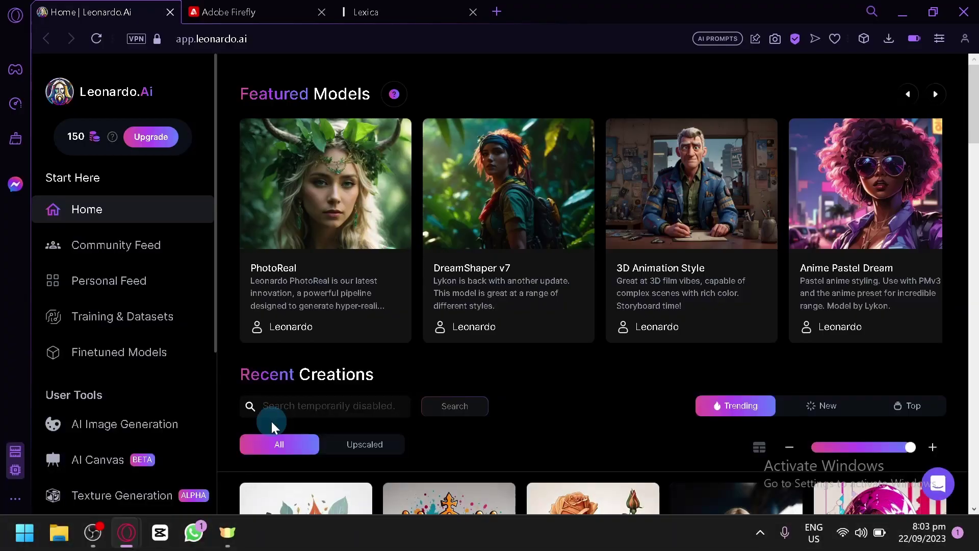
Step: Glance over the Adobe Firefly and Lexica tabs, then return to the Leonardo.Ai home page
scroll(427, 384, down, 6)
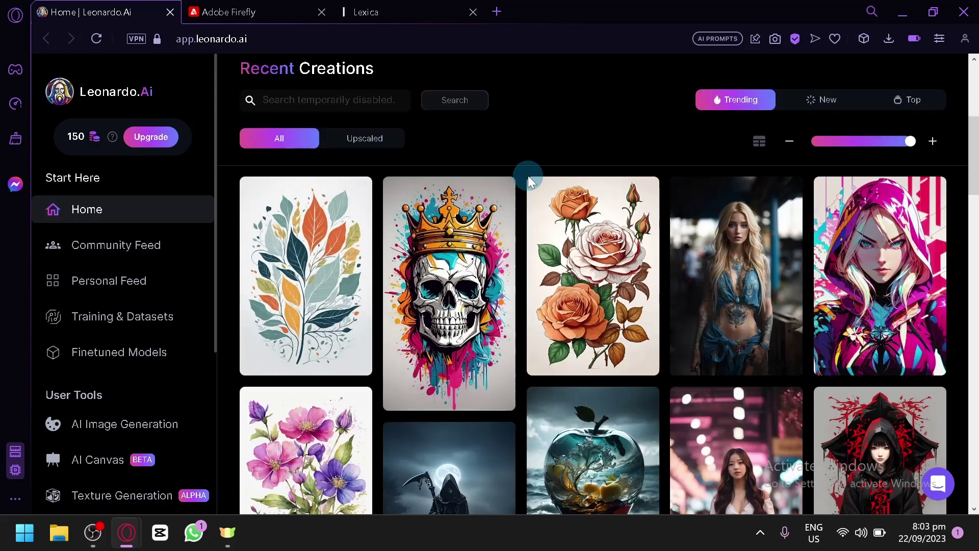
scroll(546, 148, down, 4)
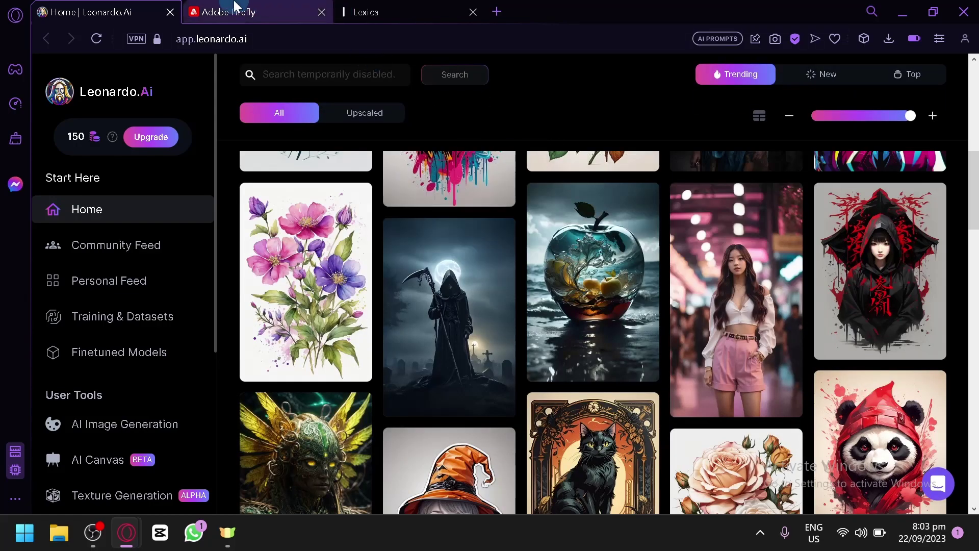
click(234, 10)
click(400, 12)
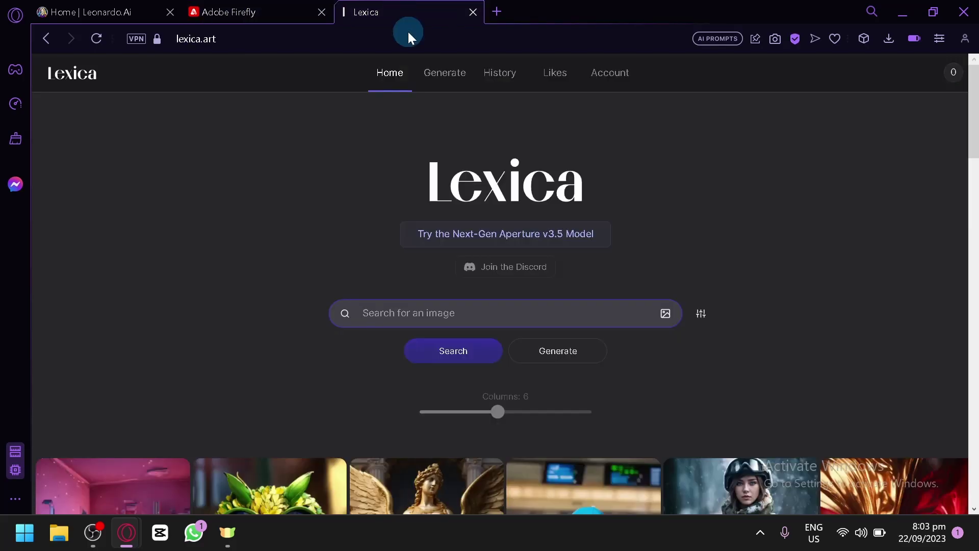
scroll(479, 175, down, 5)
scroll(504, 219, down, 2)
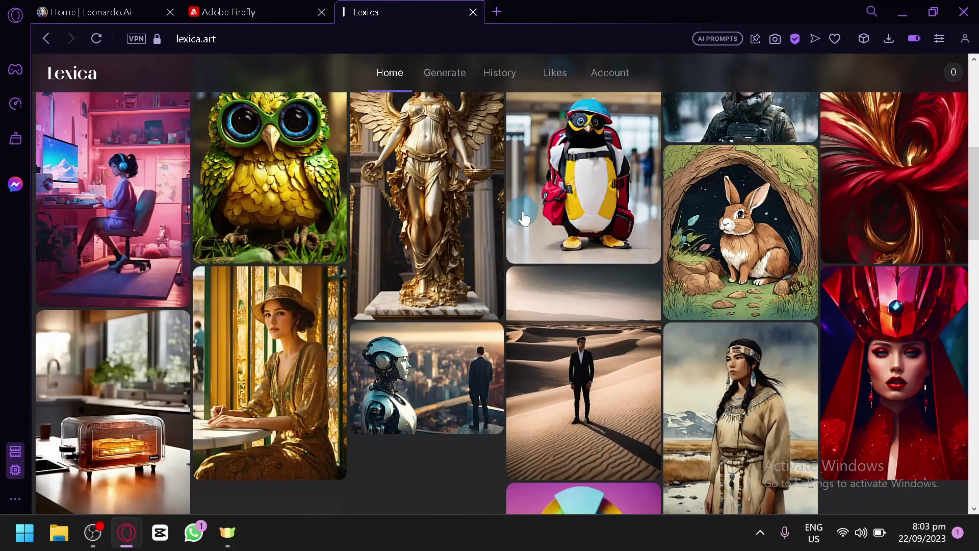
scroll(153, 153, down, 2)
click(73, 6)
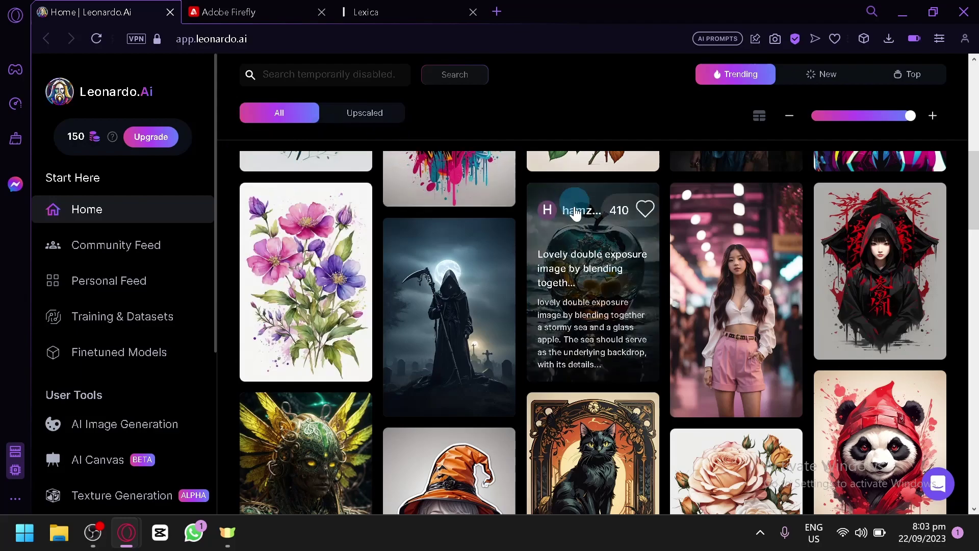
Step: Scroll through the Leonardo.Ai home page feed
scroll(415, 408, up, 10)
scroll(456, 265, down, 4)
scroll(479, 252, down, 4)
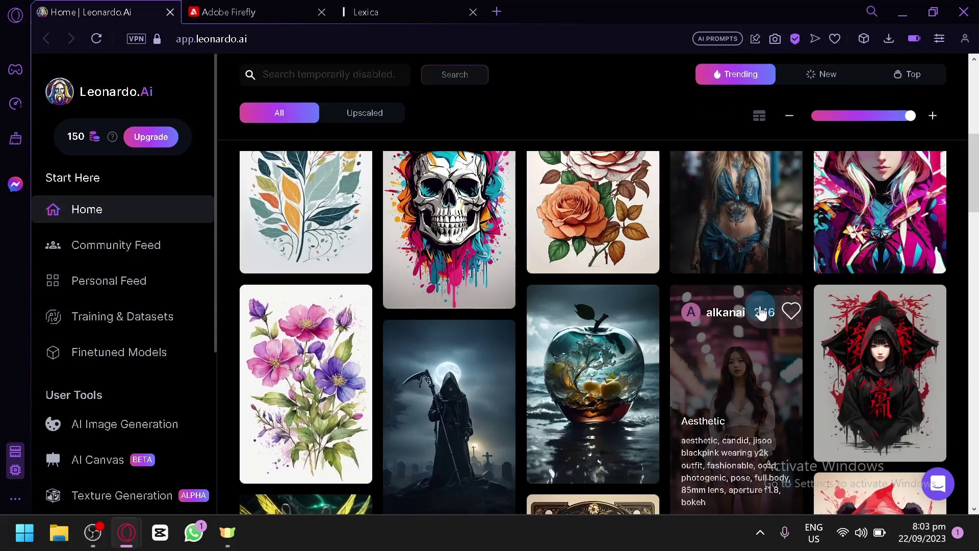
scroll(761, 313, up, 3)
scroll(658, 289, down, 2)
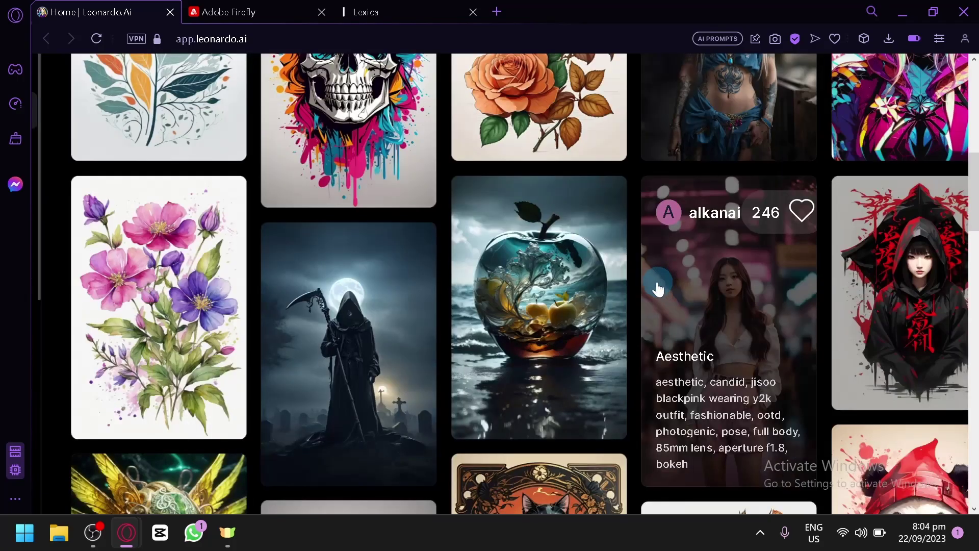
scroll(658, 289, down, 6)
scroll(246, 245, down, 2)
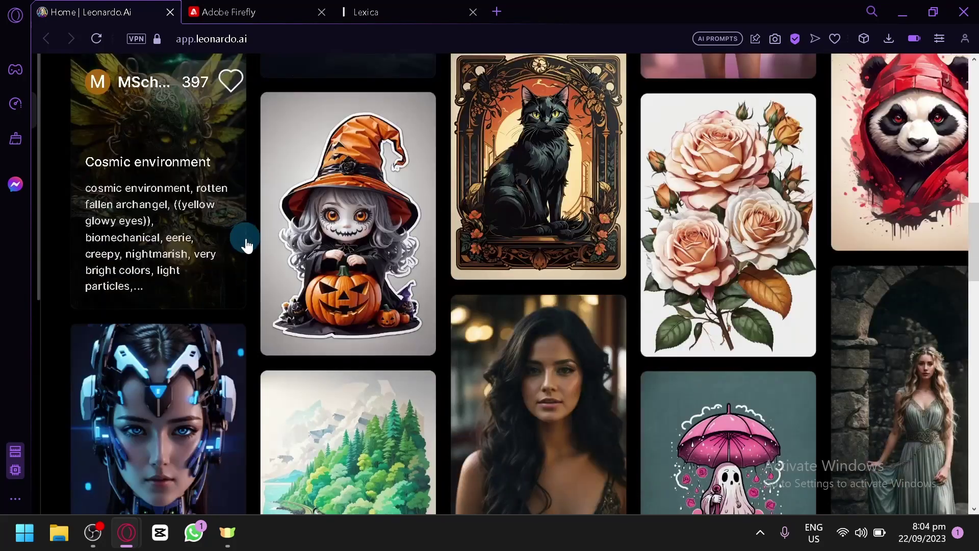
scroll(252, 245, down, 2)
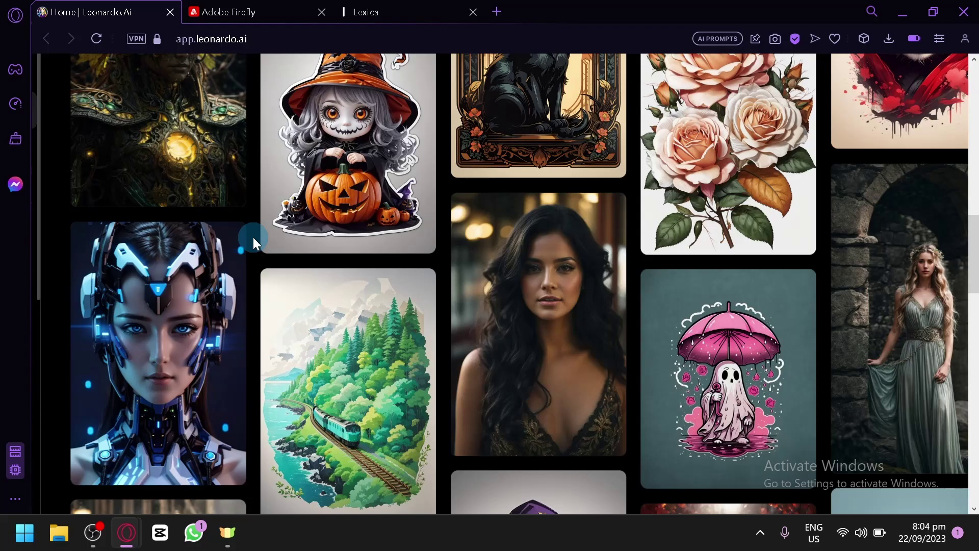
scroll(253, 237, down, 2)
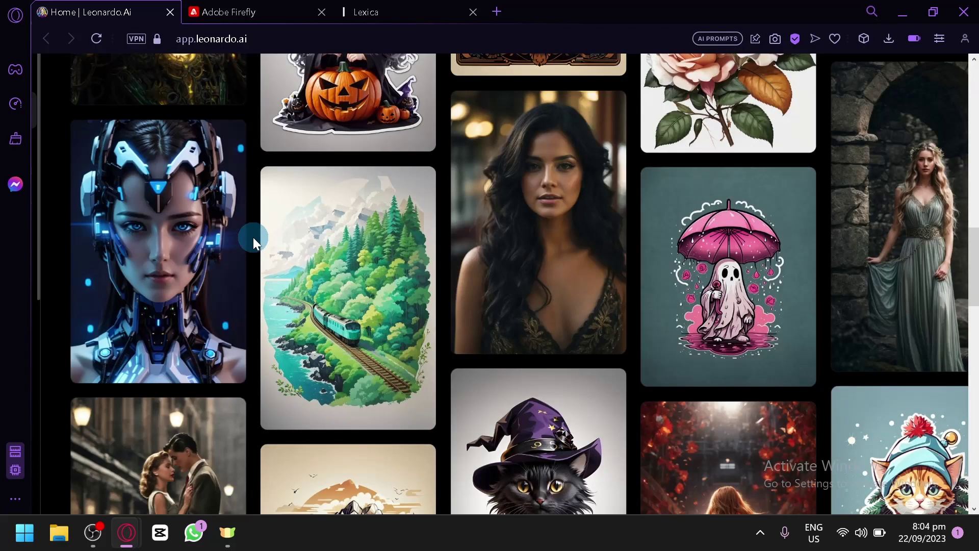
scroll(620, 324, down, 4)
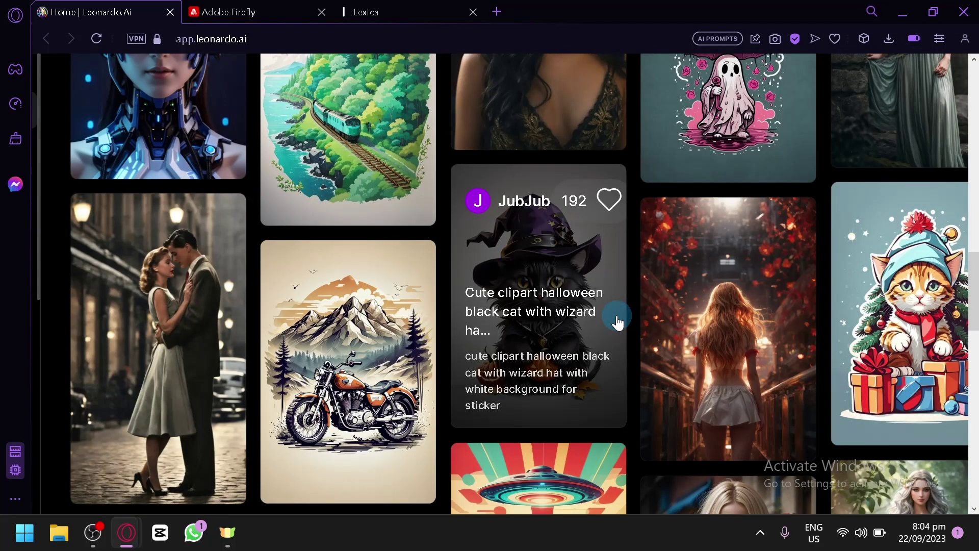
scroll(617, 323, down, 4)
scroll(614, 322, down, 4)
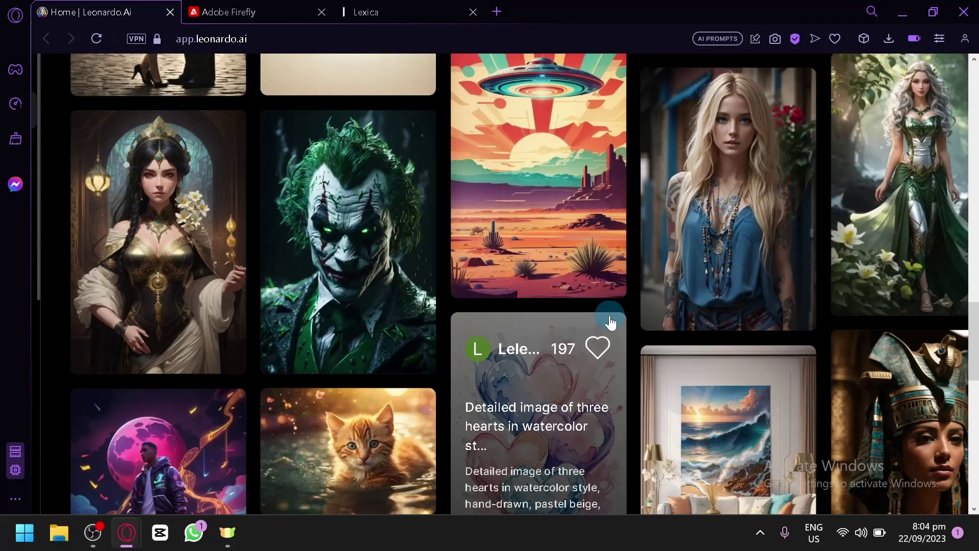
scroll(612, 318, down, 4)
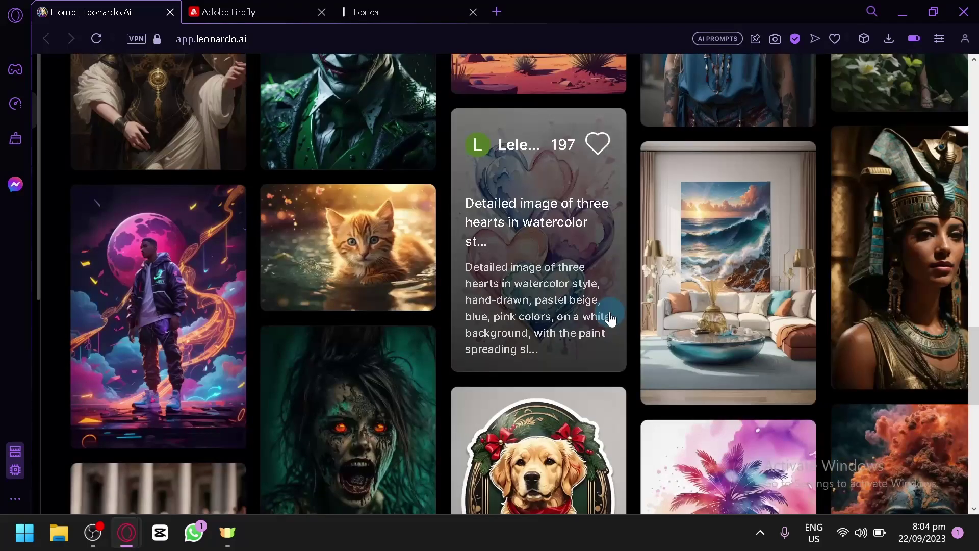
scroll(611, 319, down, 4)
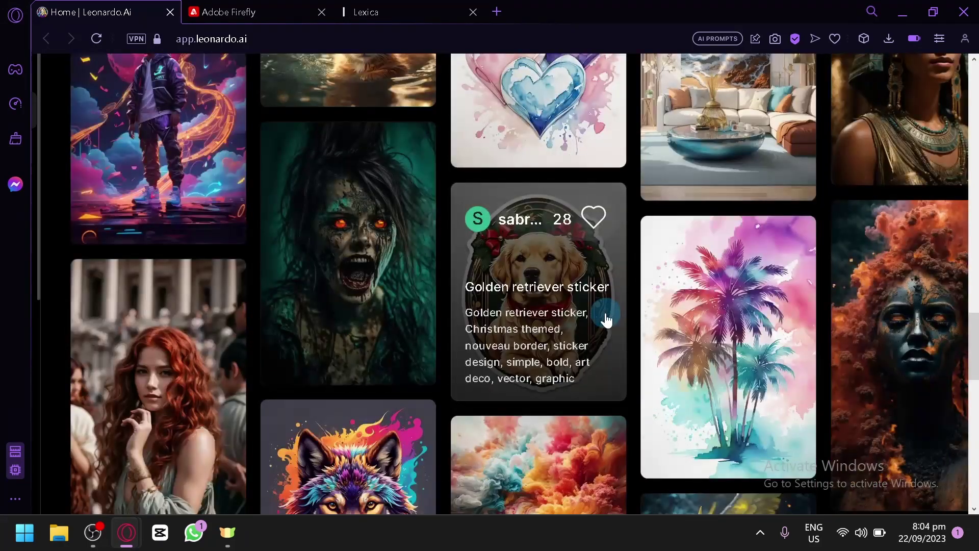
scroll(592, 299, down, 2)
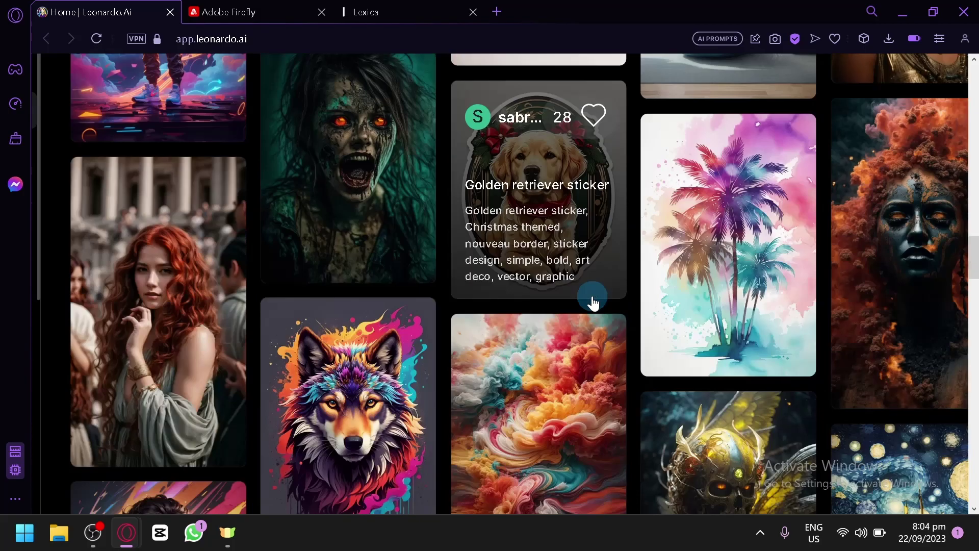
scroll(615, 385, down, 4)
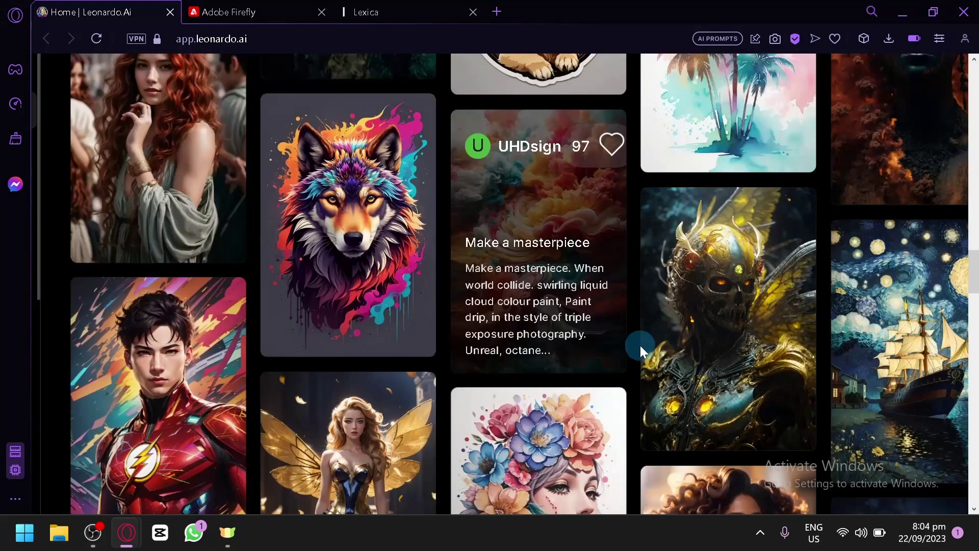
scroll(635, 348, down, 2)
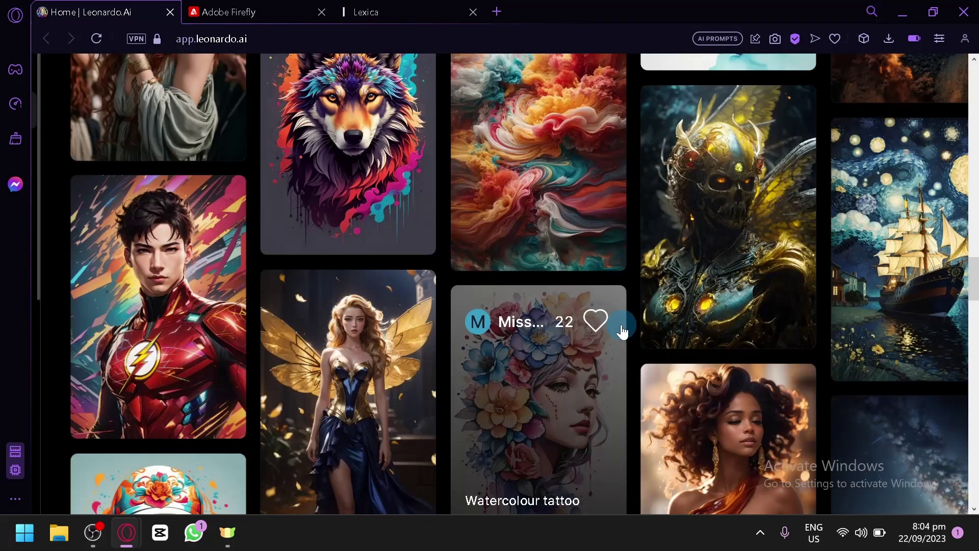
scroll(622, 332, down, 2)
scroll(622, 332, down, 2)
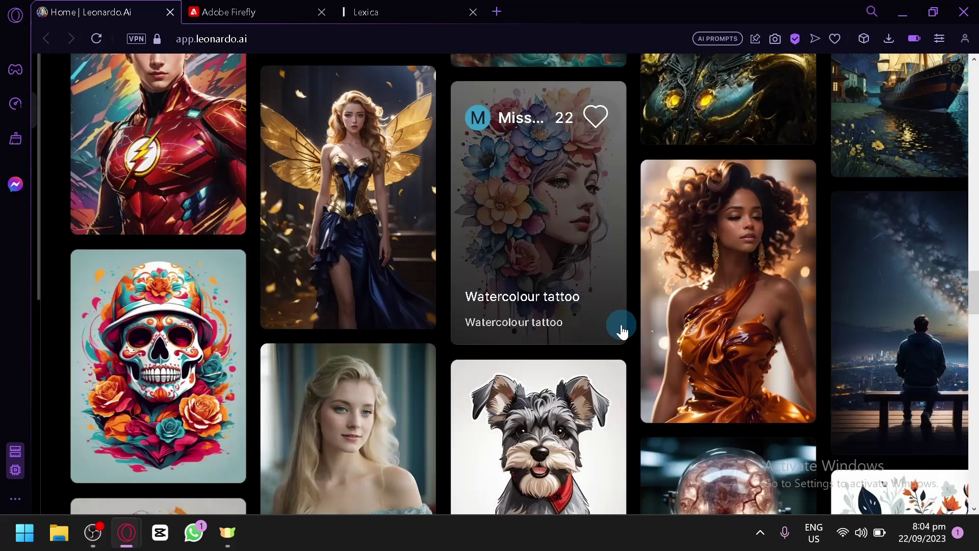
scroll(622, 332, down, 4)
scroll(621, 331, down, 2)
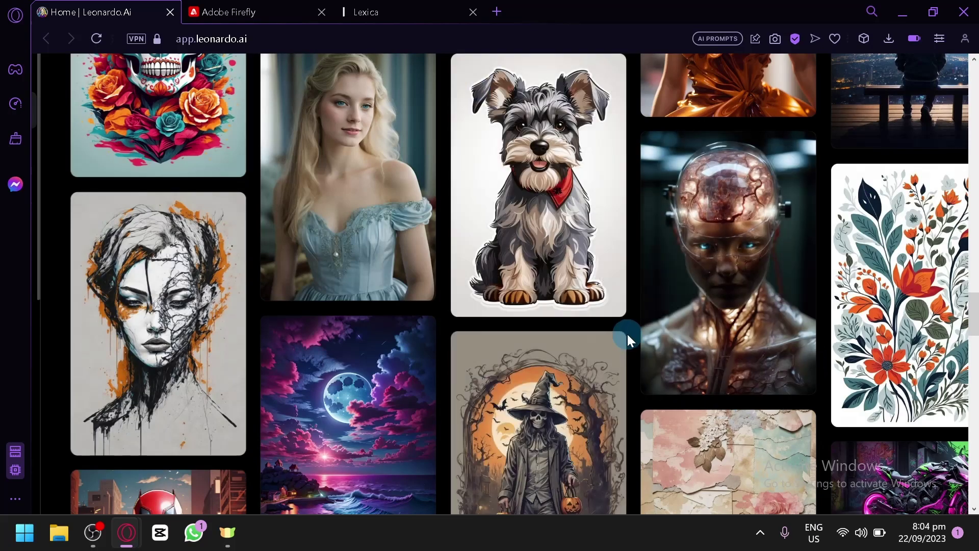
scroll(627, 335, down, 4)
scroll(628, 335, up, 8)
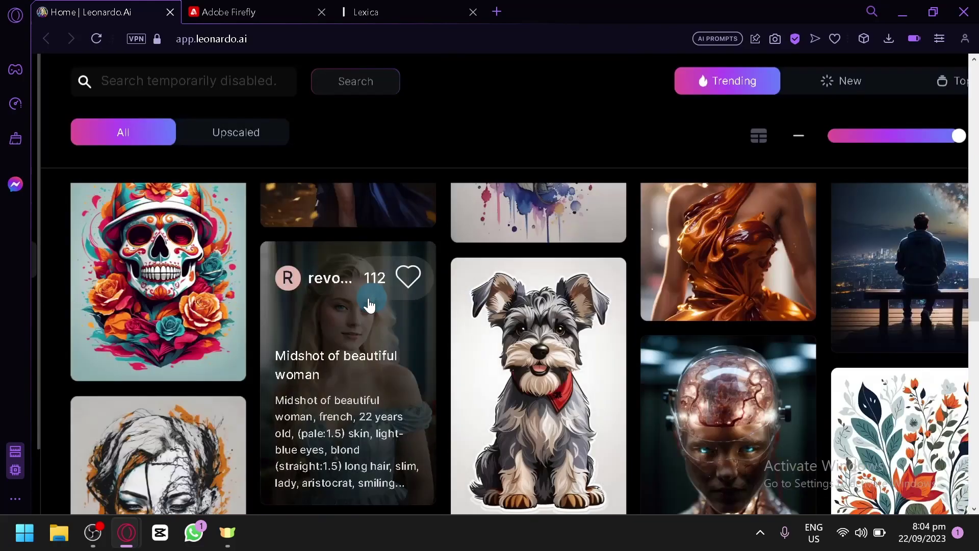
scroll(611, 350, up, 4)
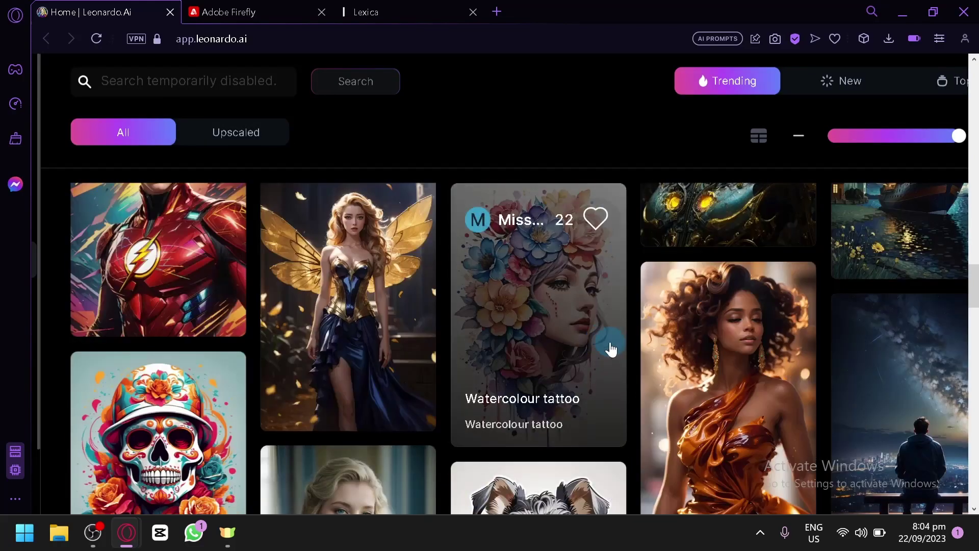
scroll(632, 431, up, 4)
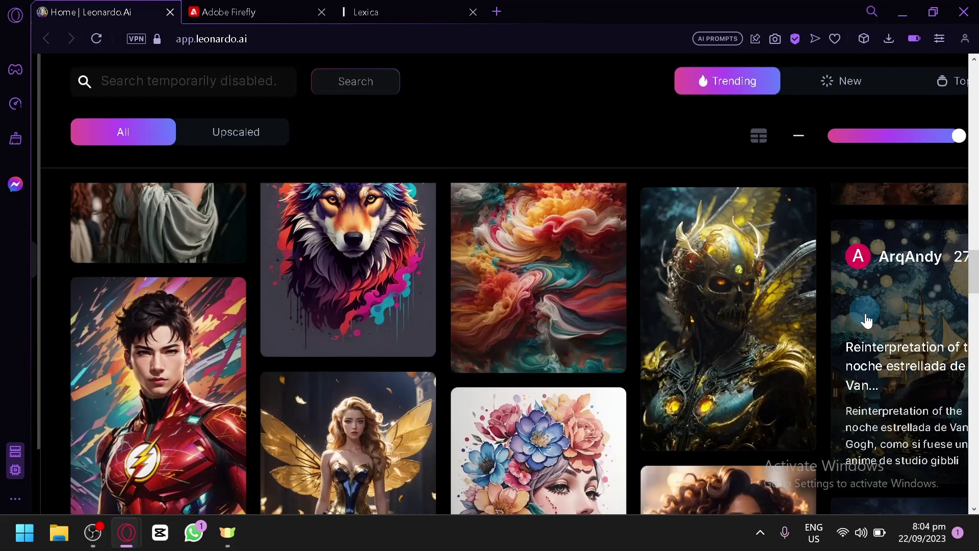
scroll(408, 356, down, 4)
scroll(435, 352, up, 2)
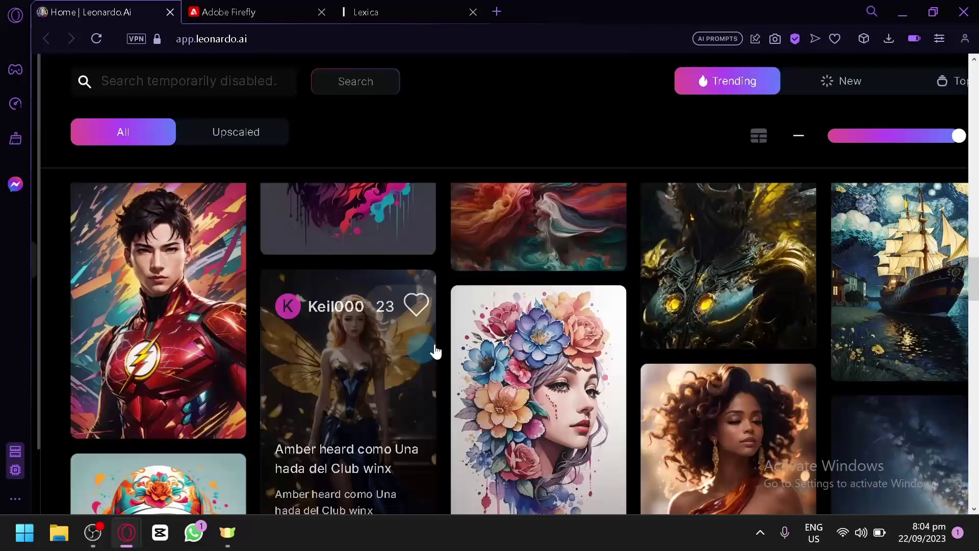
scroll(663, 375, up, 4)
scroll(607, 306, down, 15)
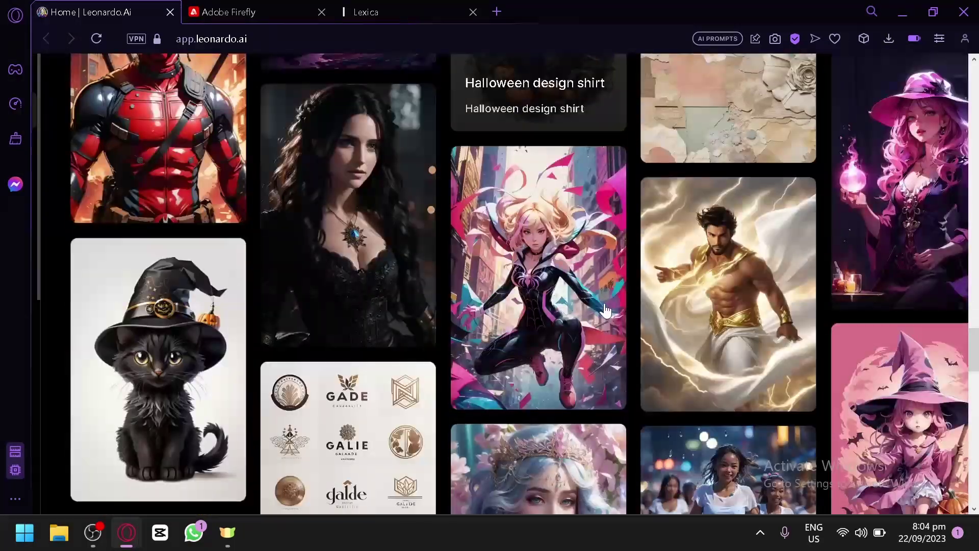
scroll(606, 309, down, 10)
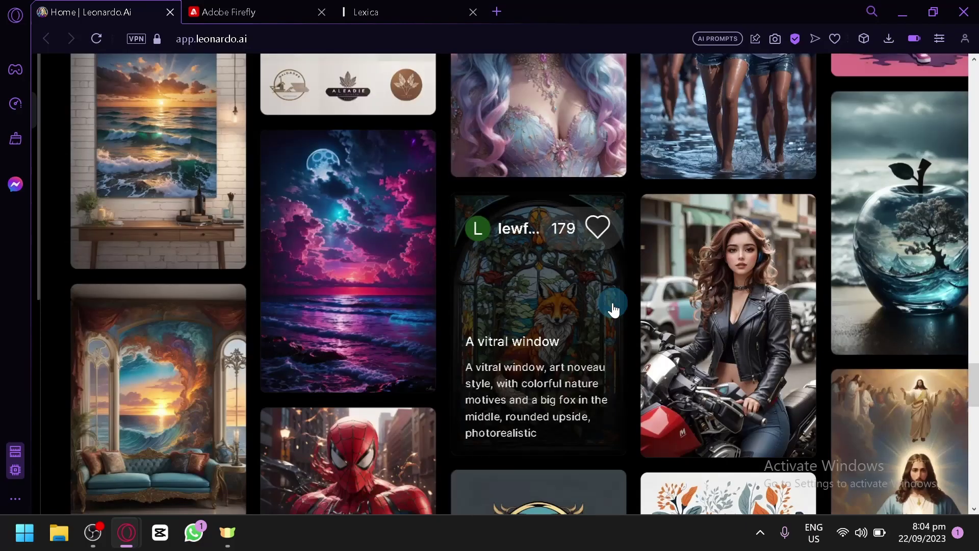
scroll(634, 341, down, 2)
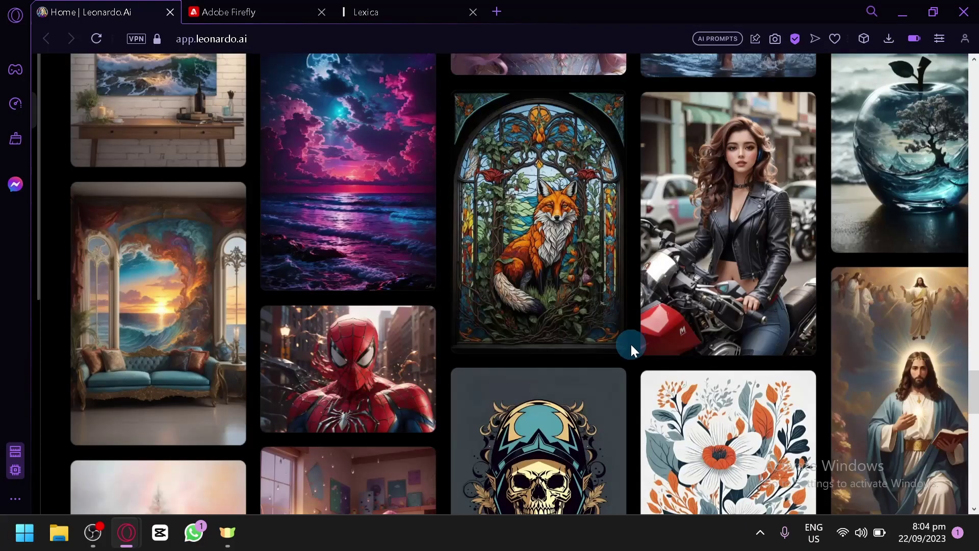
scroll(631, 343, down, 2)
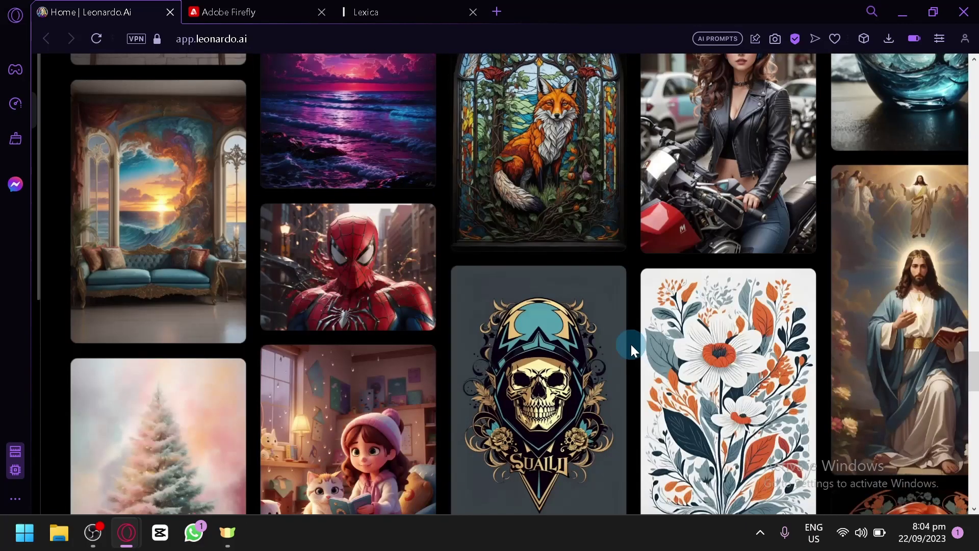
scroll(632, 345, down, 4)
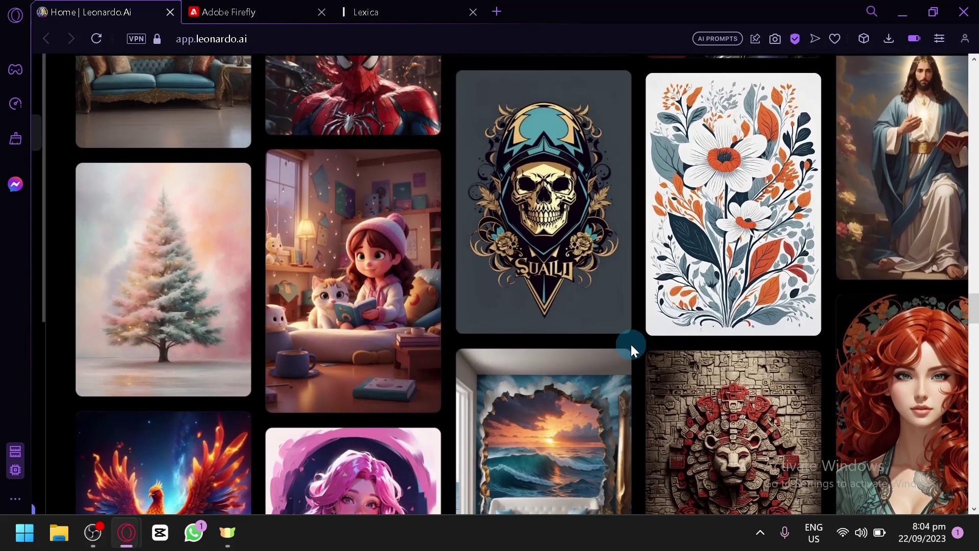
Step: Open AI Image Generation from the sidebar in a new browser tab
key(ctrl+minus)
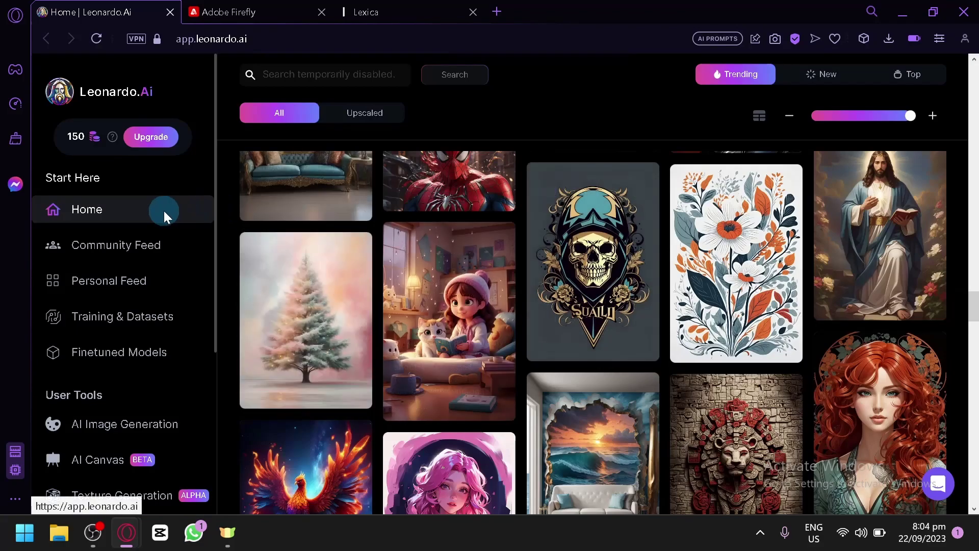
scroll(164, 219, down, 4)
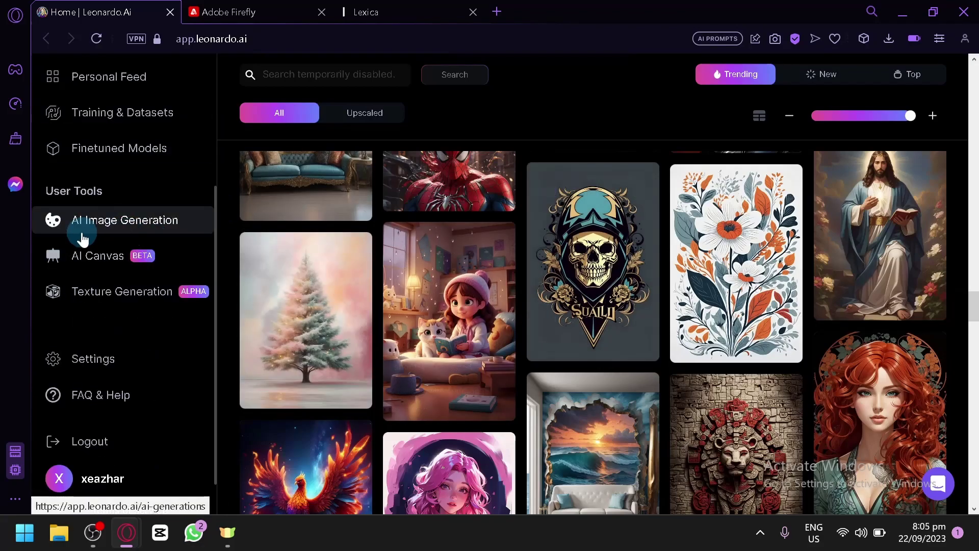
key(ctrl+0)
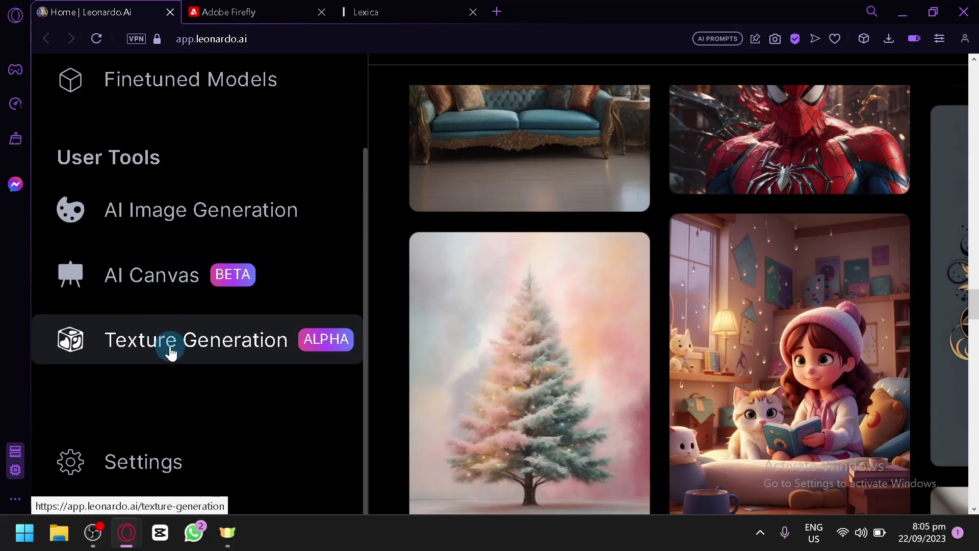
right_click(208, 214)
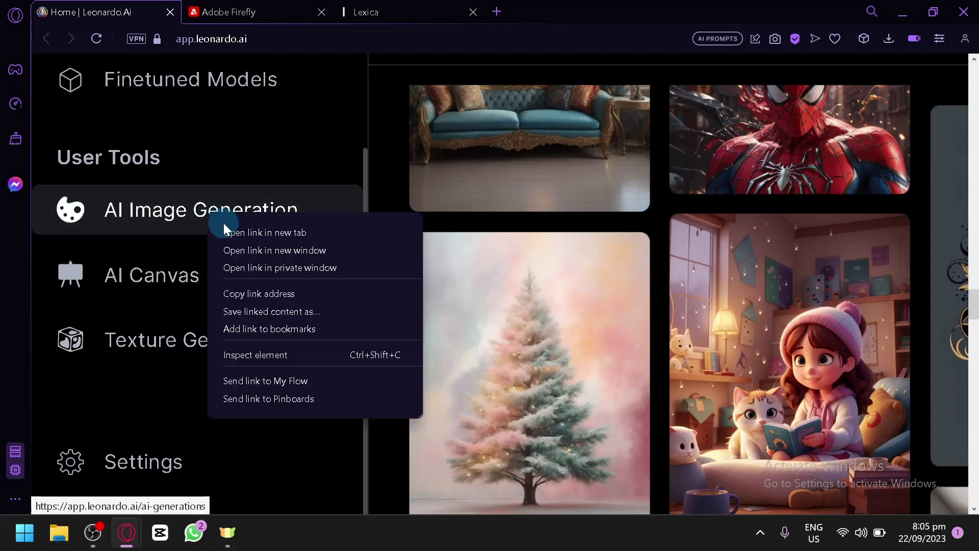
click(240, 236)
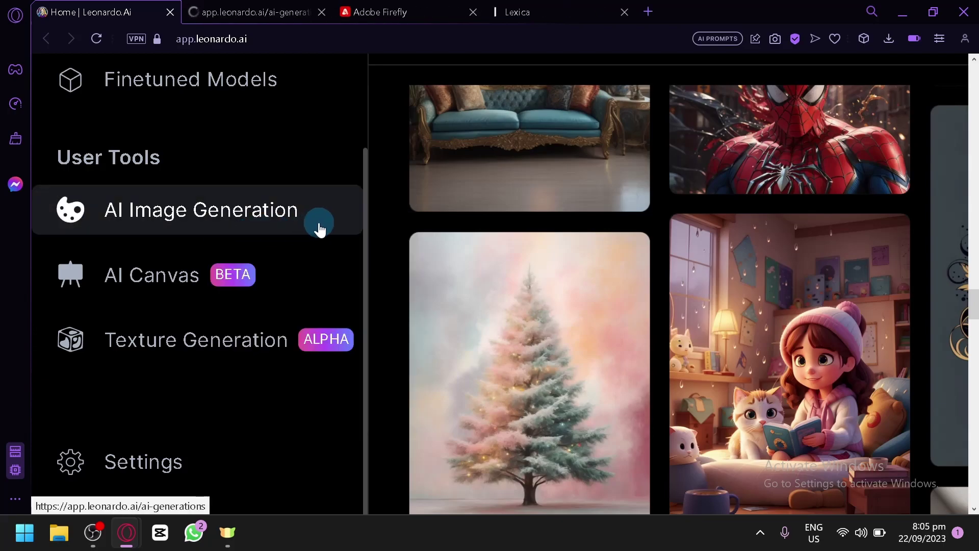
key(ctrl+minus)
key(ctrl+minus)
key(ctrl+minus)
Step: In the new generation tab, select and delete the old kitten prompt
click(258, 10)
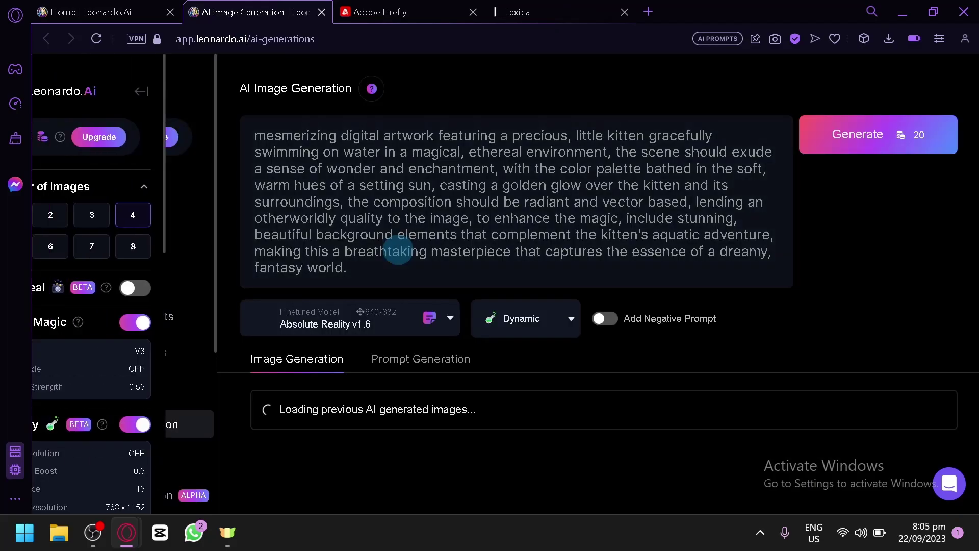
click(398, 250)
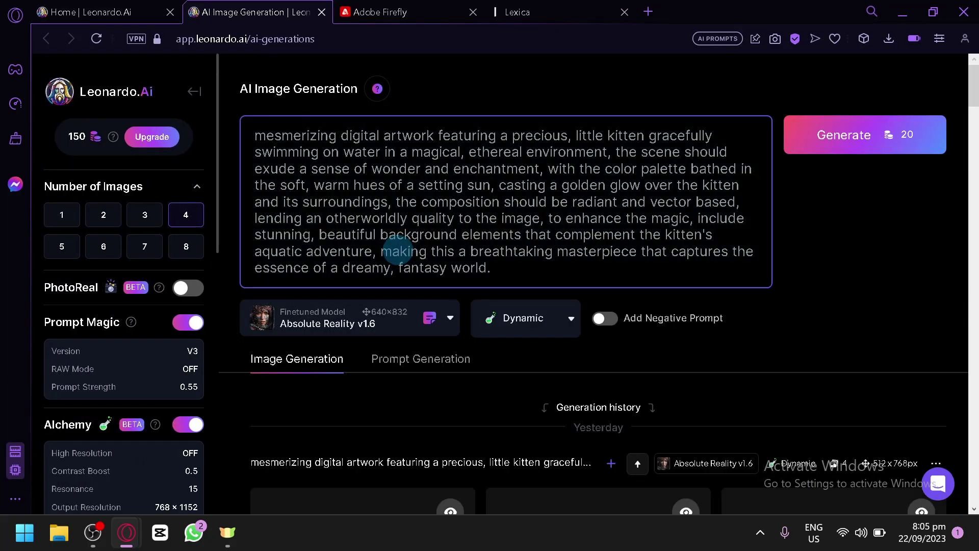
key(ctrl+a)
key(BackSpace)
Step: Review the settings: Absolute Reality v1.6, Alchemy on, 512×768, 2:3 ratio, guidance scale 7
mouse_move(159, 294)
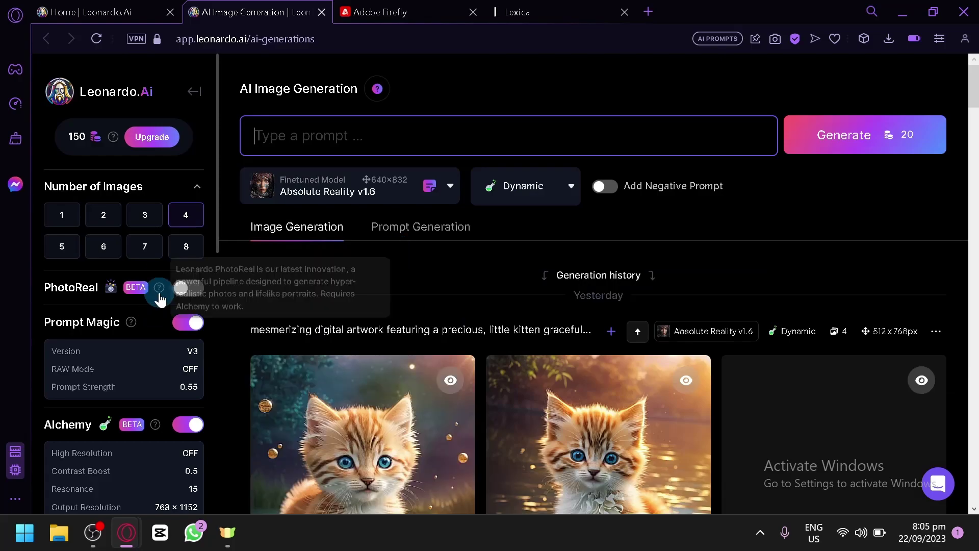
scroll(93, 231, up, 3)
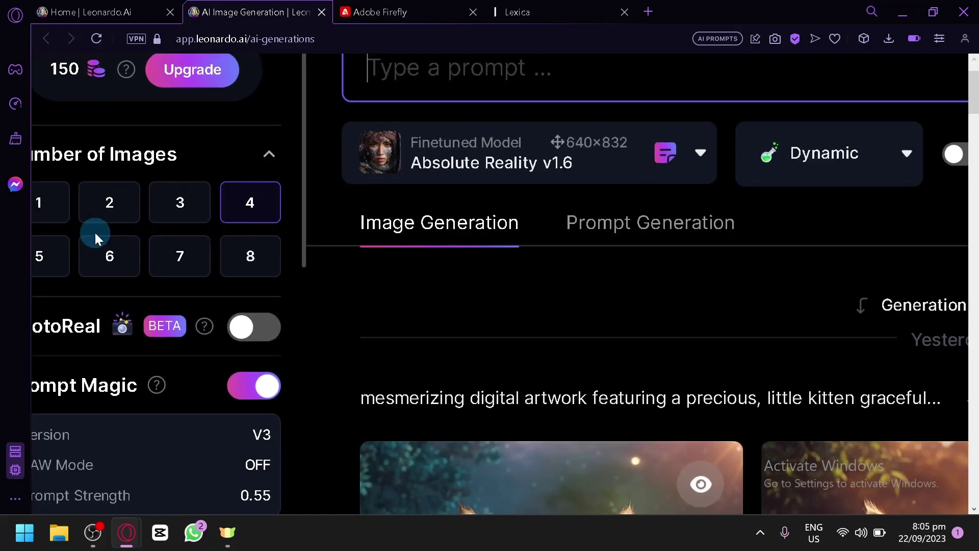
scroll(94, 231, left, 2)
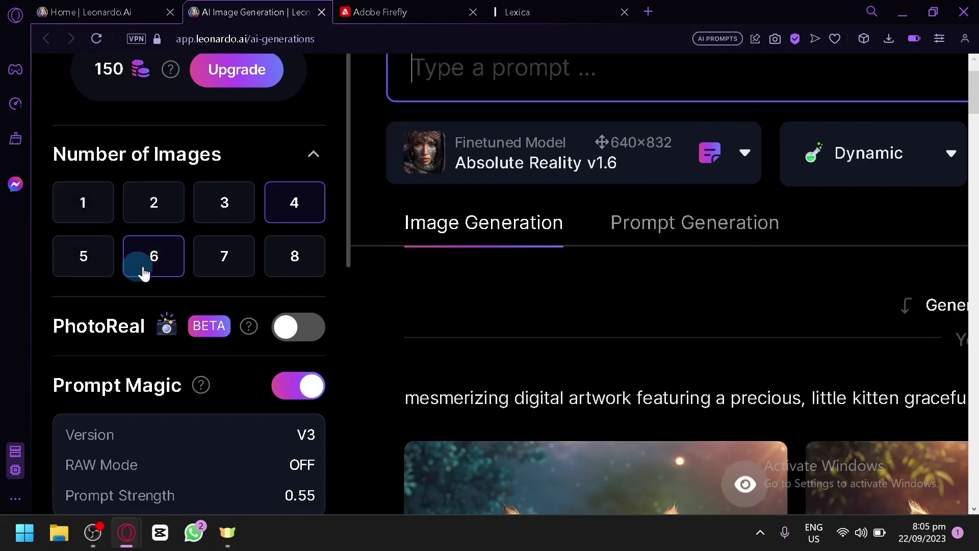
scroll(144, 274, down, 2)
mouse_move(244, 236)
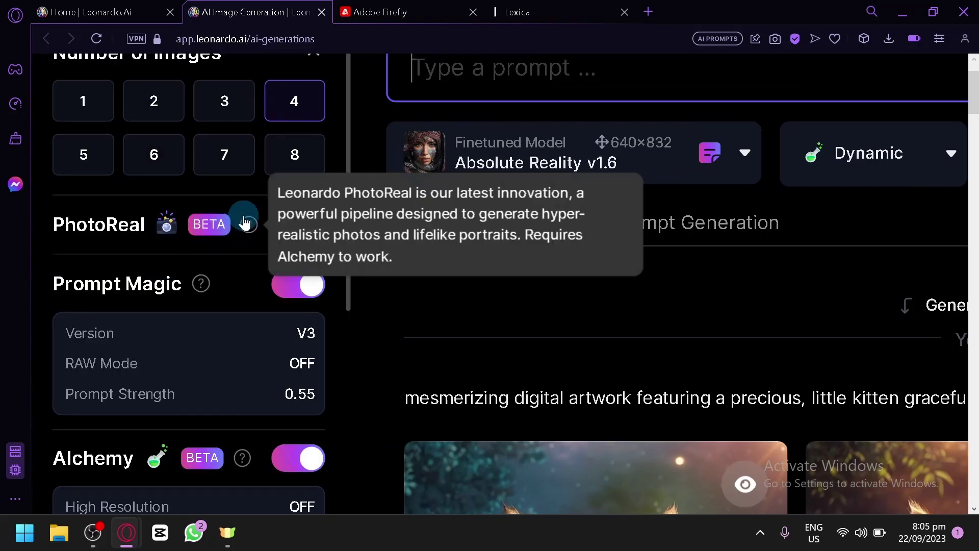
scroll(212, 271, down, 2)
scroll(212, 203, down, 2)
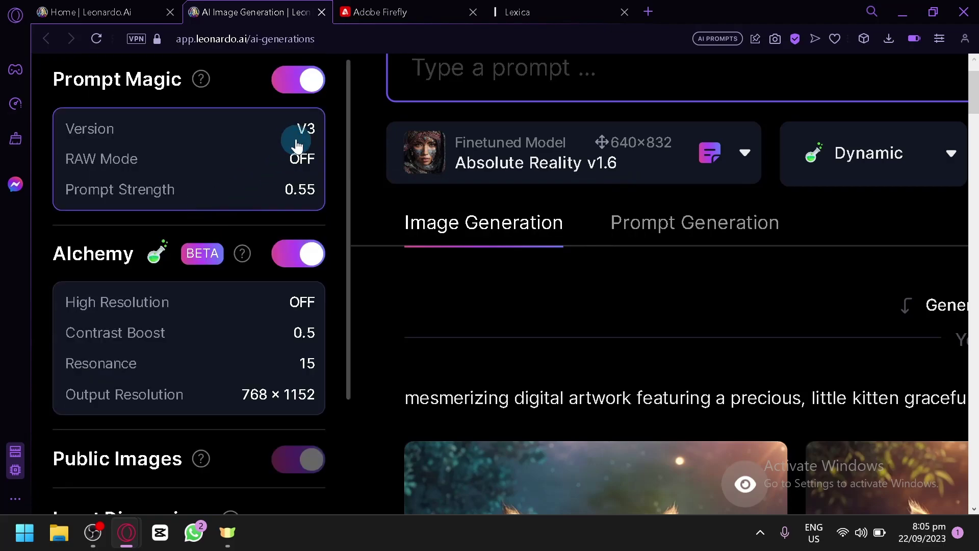
scroll(258, 236, down, 2)
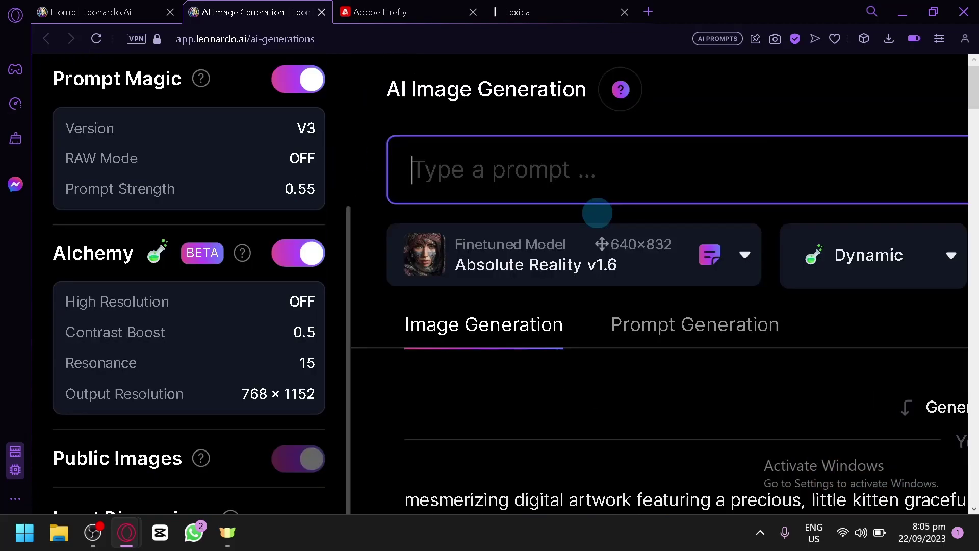
scroll(598, 213, up, 1)
scroll(109, 204, down, 4)
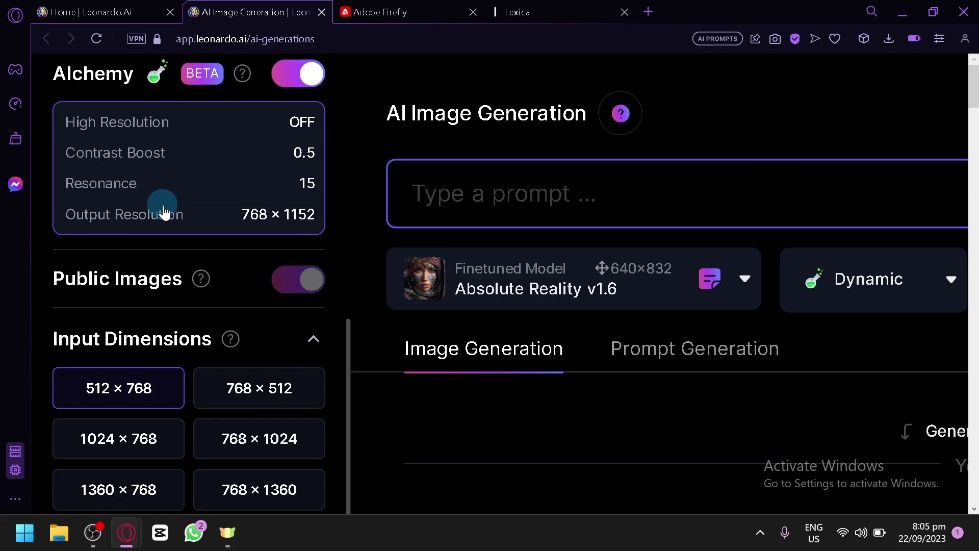
scroll(155, 191, down, 2)
scroll(183, 168, down, 4)
scroll(173, 139, up, 4)
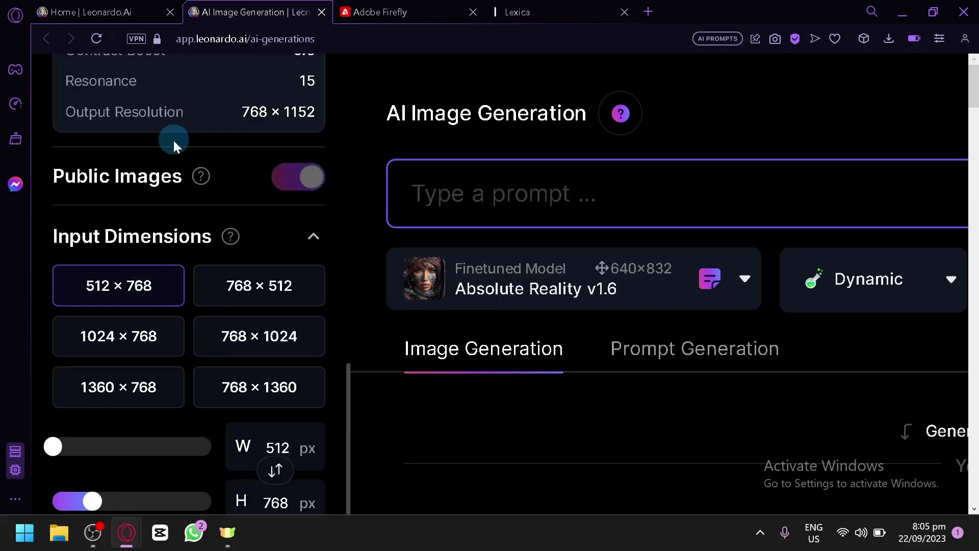
scroll(153, 189, down, 2)
scroll(193, 280, down, 8)
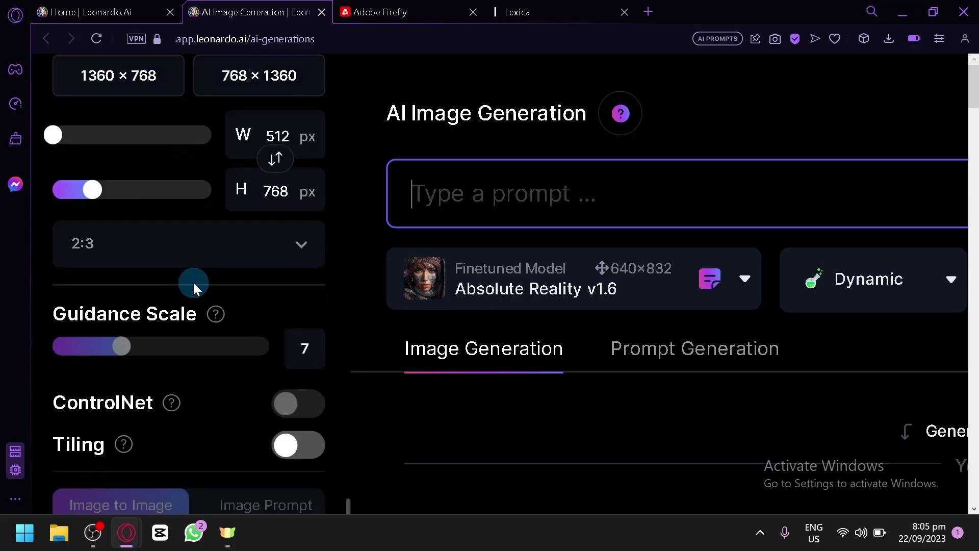
scroll(127, 246, down, 5)
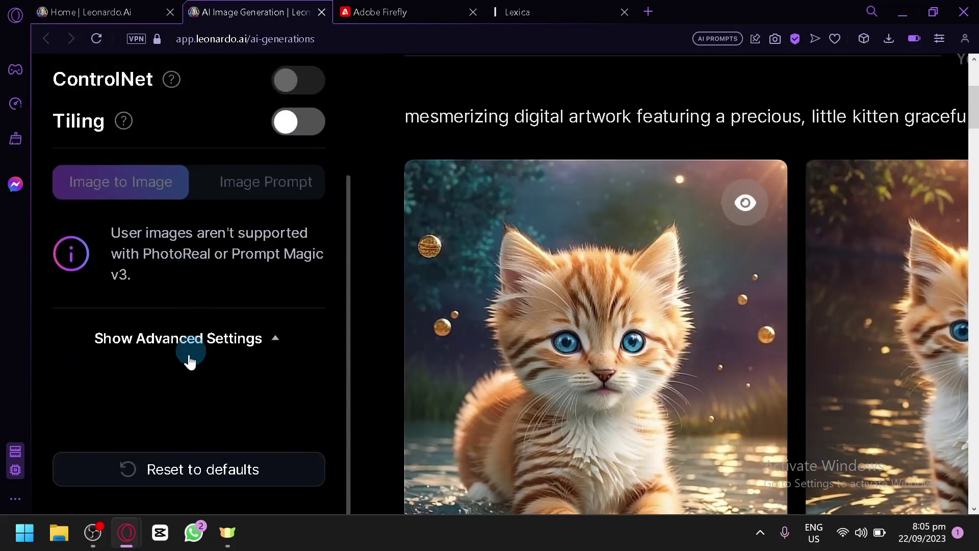
scroll(187, 356, up, 6)
scroll(99, 337, down, 2)
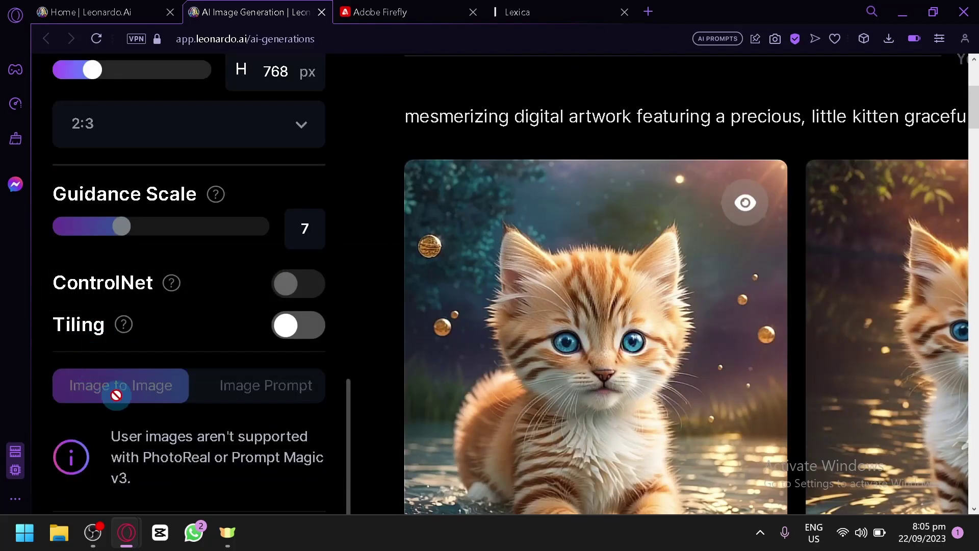
key(ctrl+minus)
key(ctrl+minus)
key(ctrl+minus)
key(ctrl+minus)
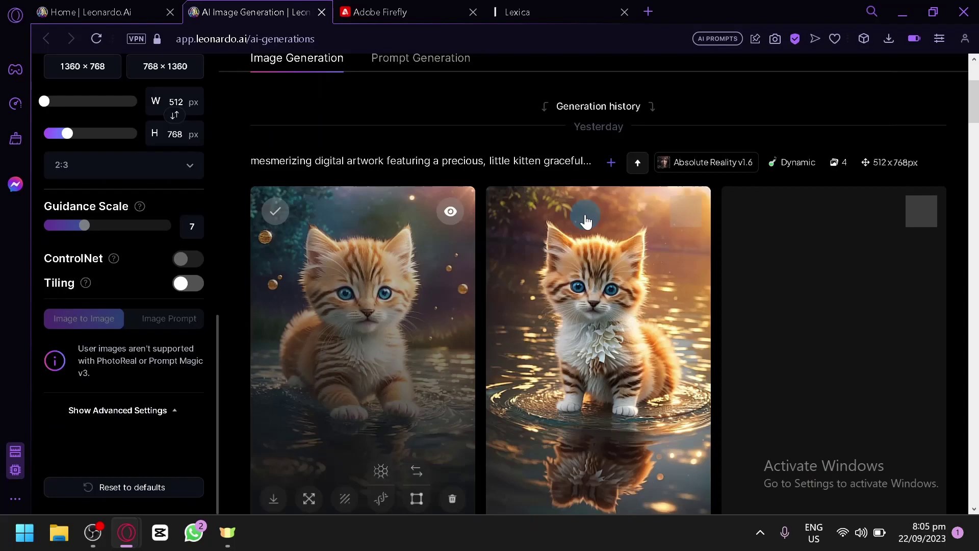
scroll(576, 194, up, 3)
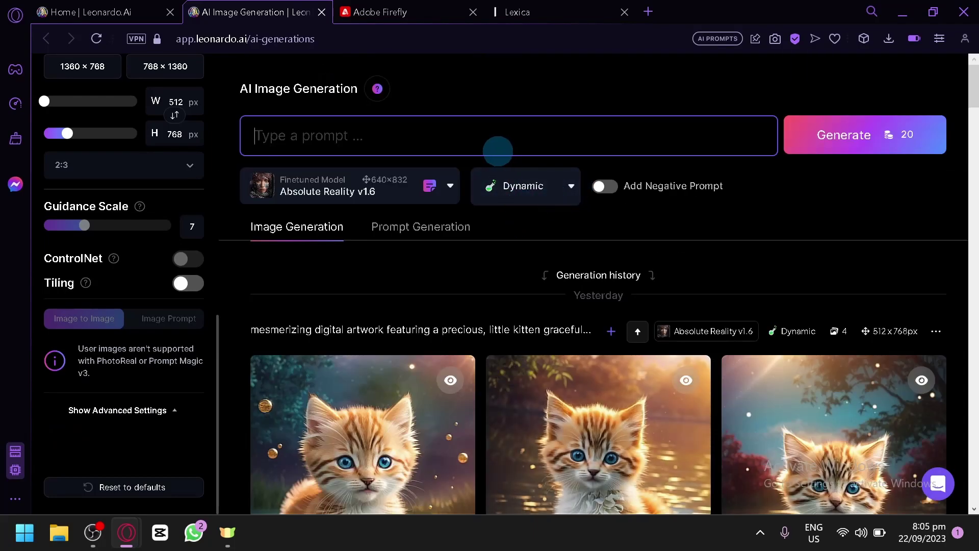
scroll(159, 173, up, 10)
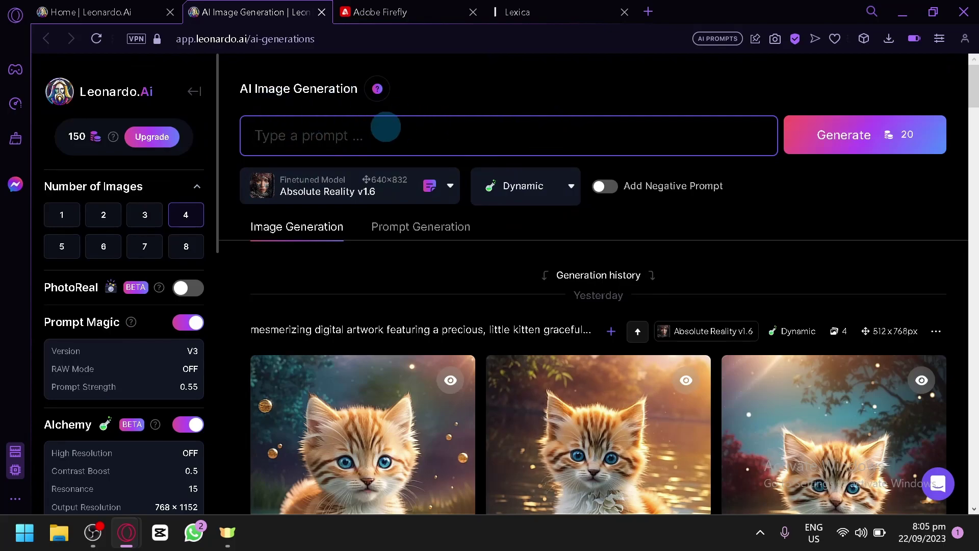
scroll(887, 138, up, 5)
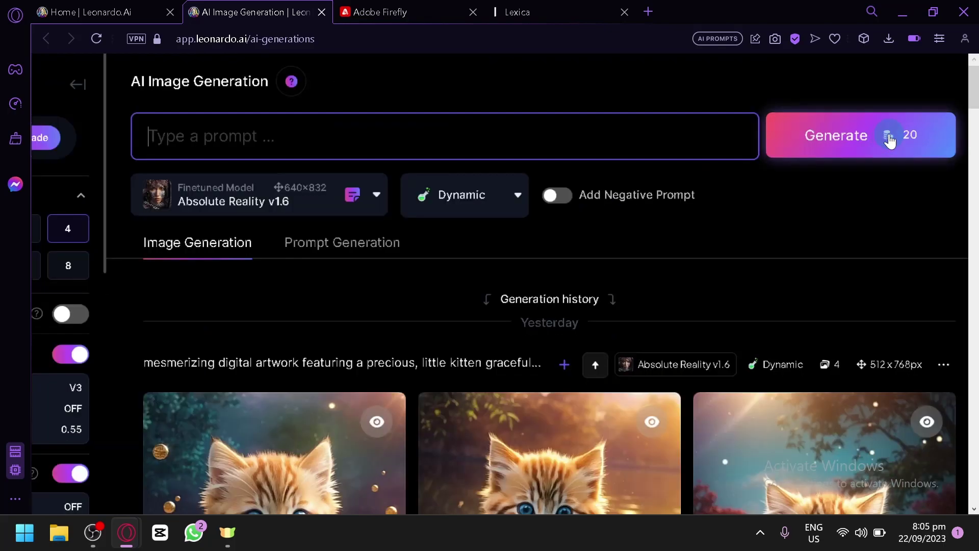
scroll(890, 140, right, 3)
scroll(883, 149, up, 1)
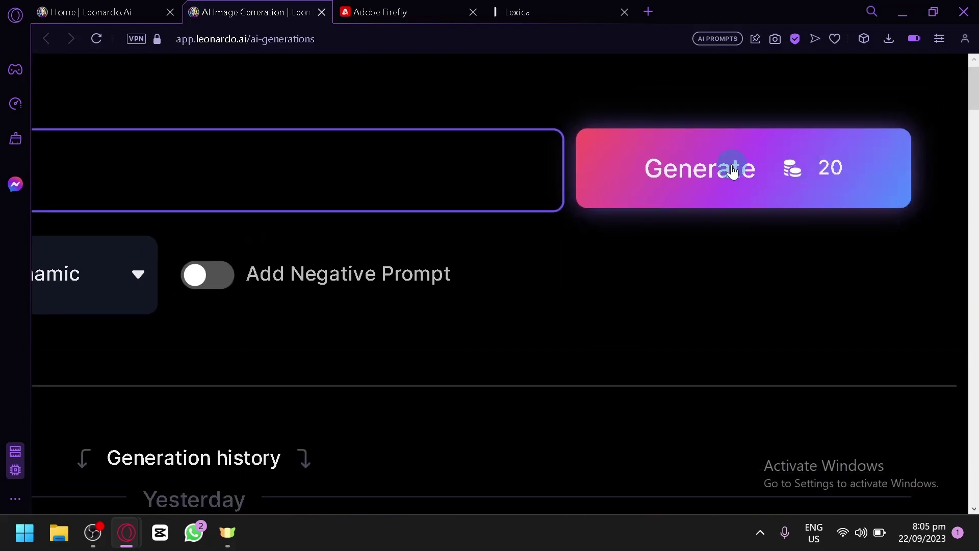
scroll(752, 153, left, 10)
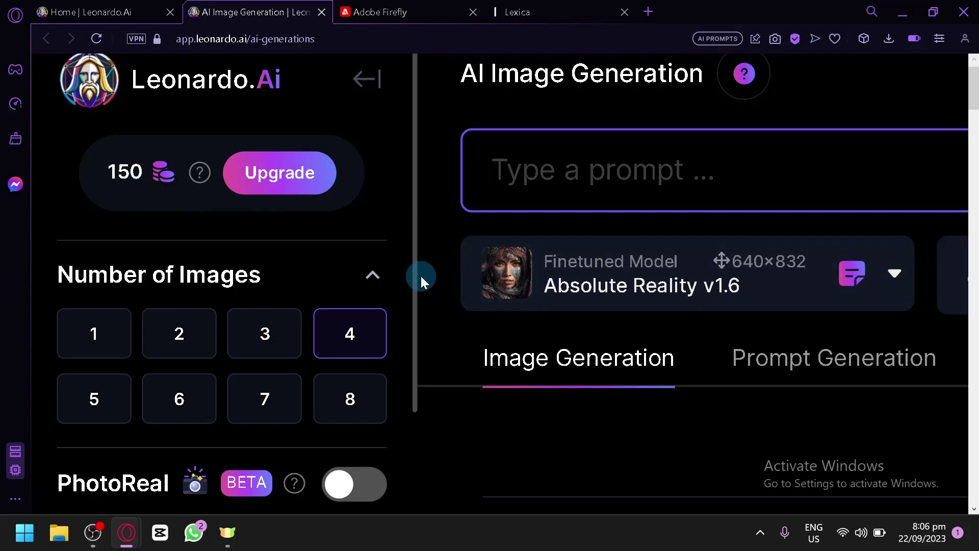
scroll(421, 277, right, 15)
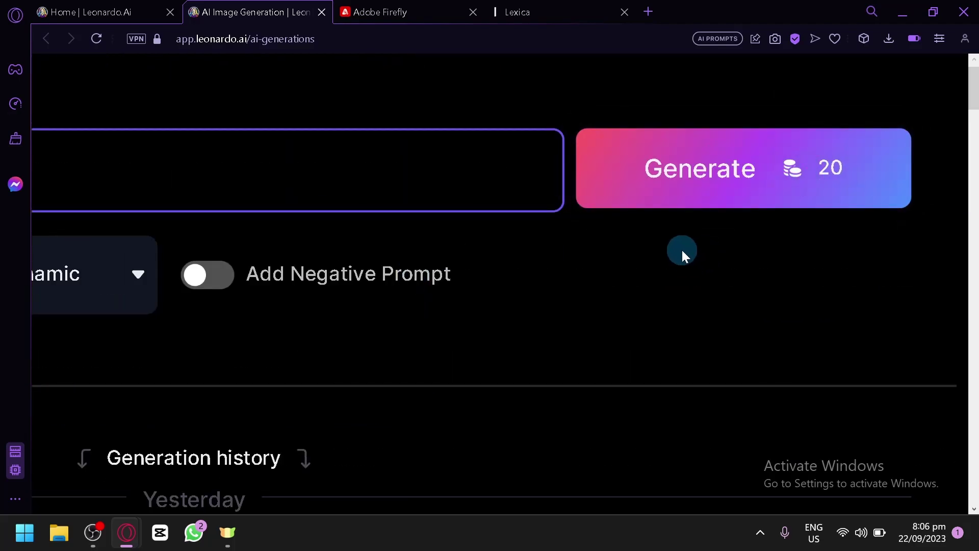
scroll(654, 250, down, 4)
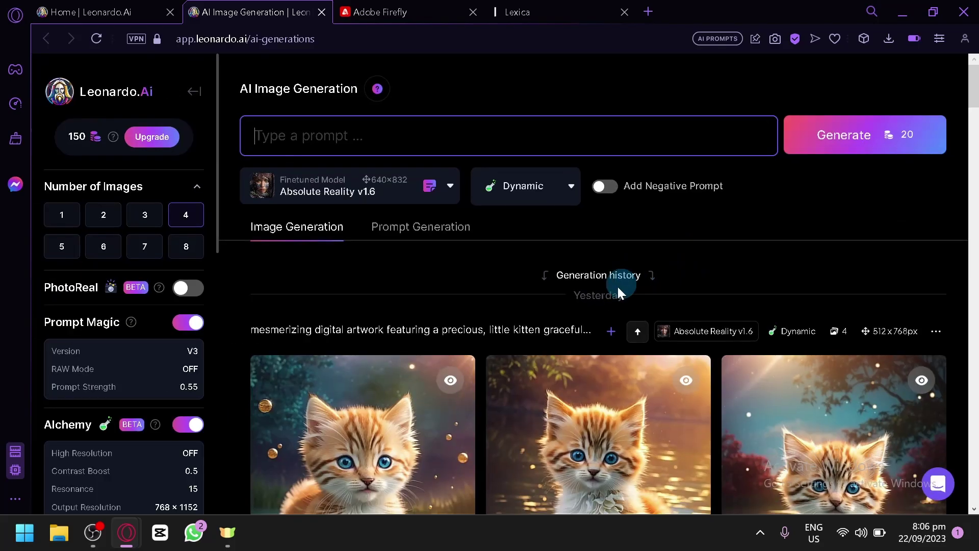
Step: Turn Alchemy off, keep Prompt Magic on, and set 4 images for an 8-token cost
click(137, 213)
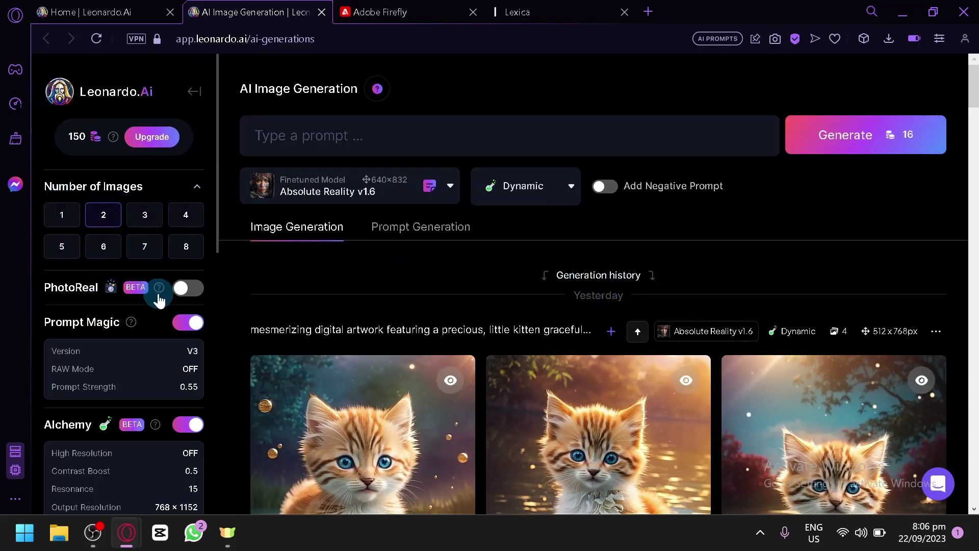
click(188, 323)
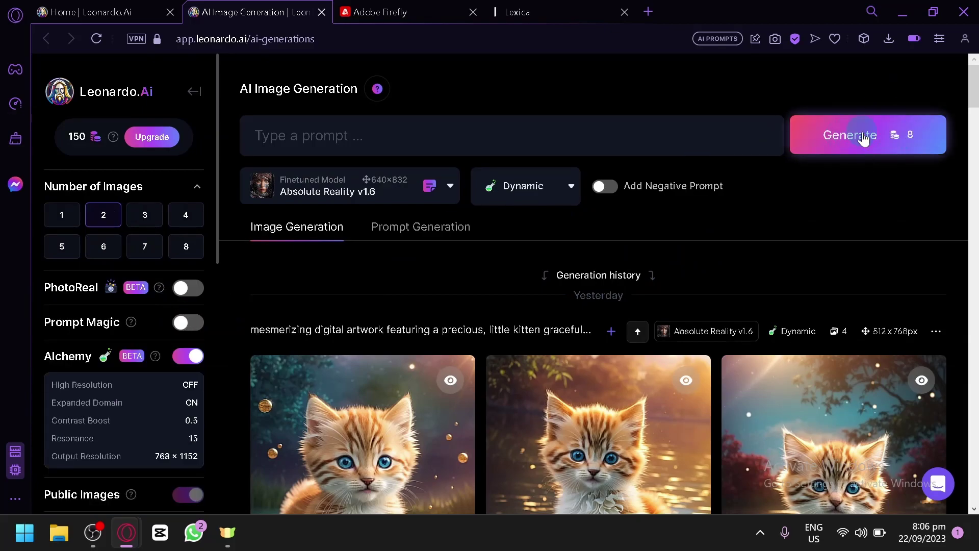
click(189, 356)
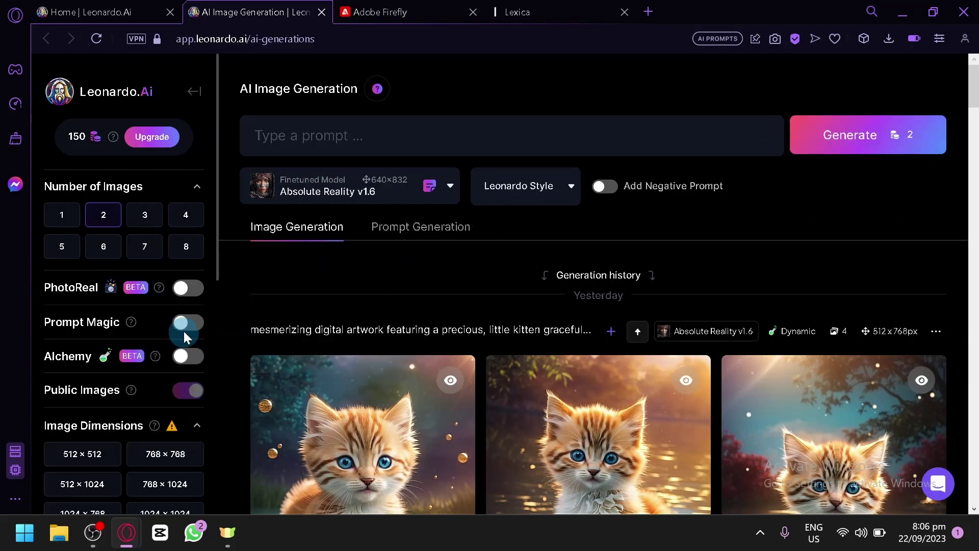
click(185, 328)
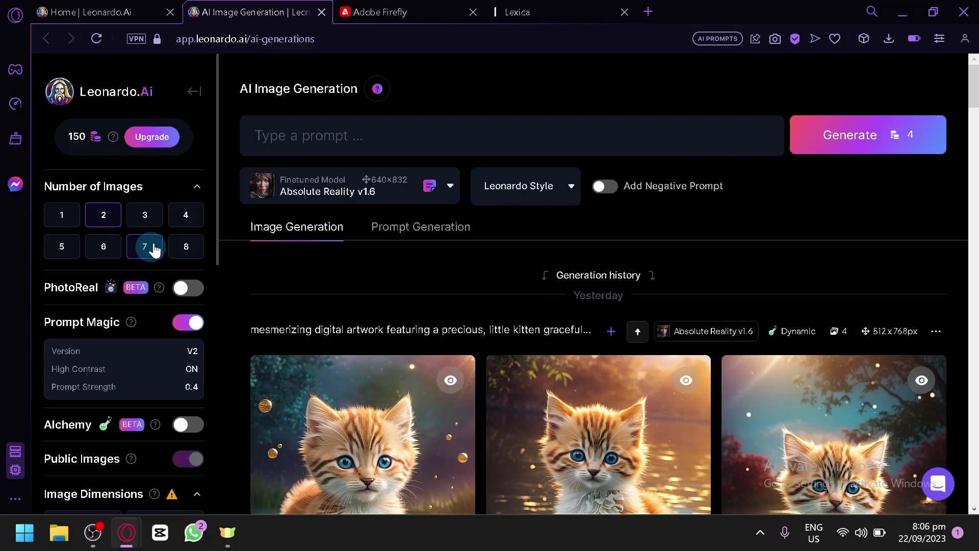
click(186, 214)
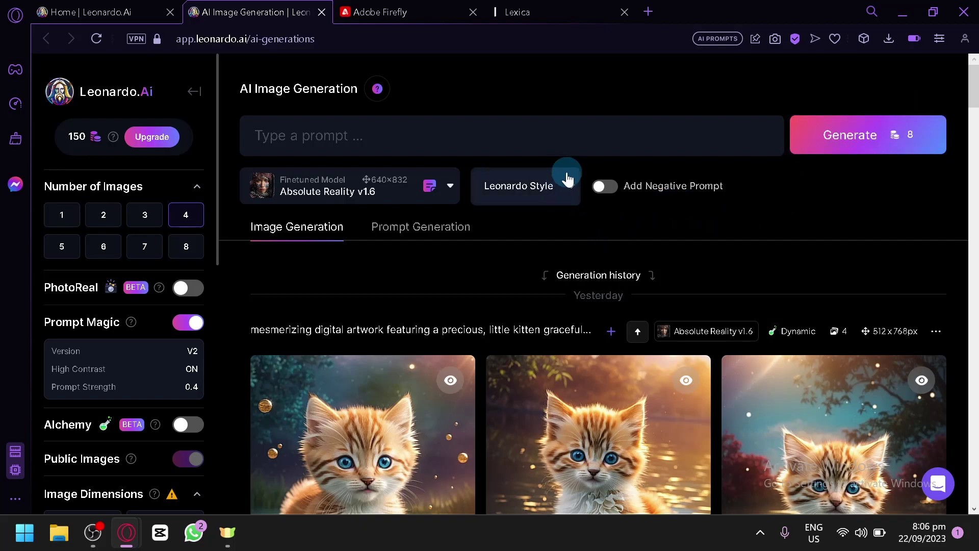
Step: With the prompt 'an isometric dragon flying through the sky', open the Finetuned Model list
click(550, 127)
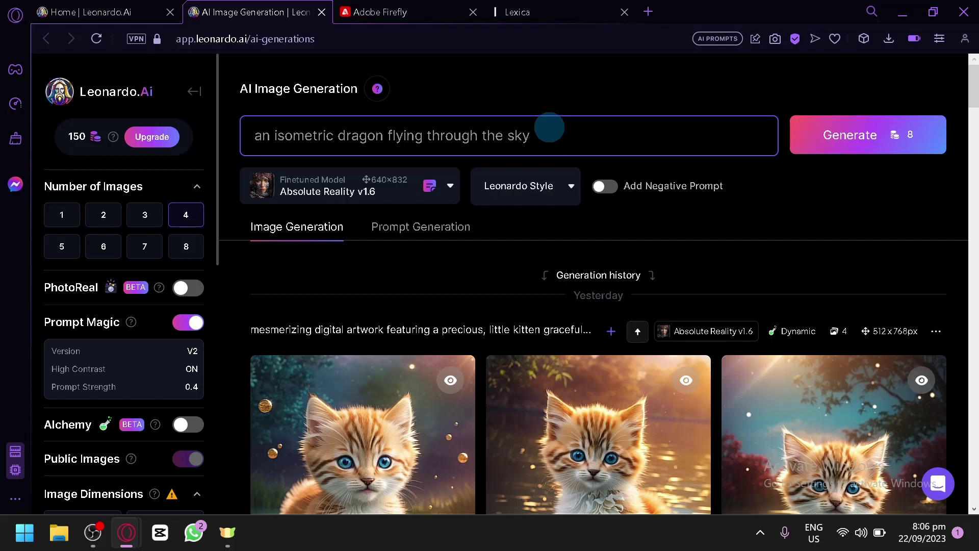
click(448, 187)
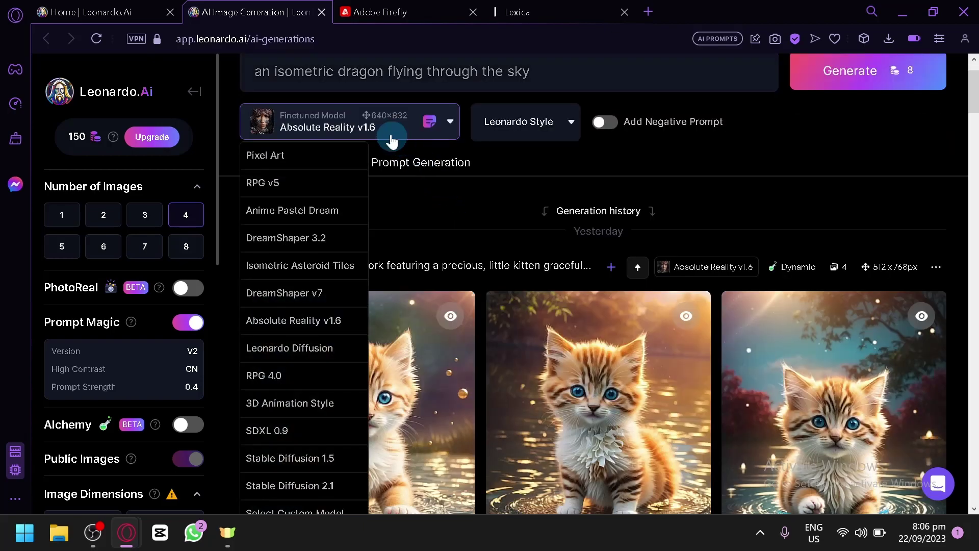
Step: Switch the finetuned model to DreamShaper v7 and open the Select Finetuned Model gallery
click(307, 292)
click(341, 118)
scroll(341, 122, down, 3)
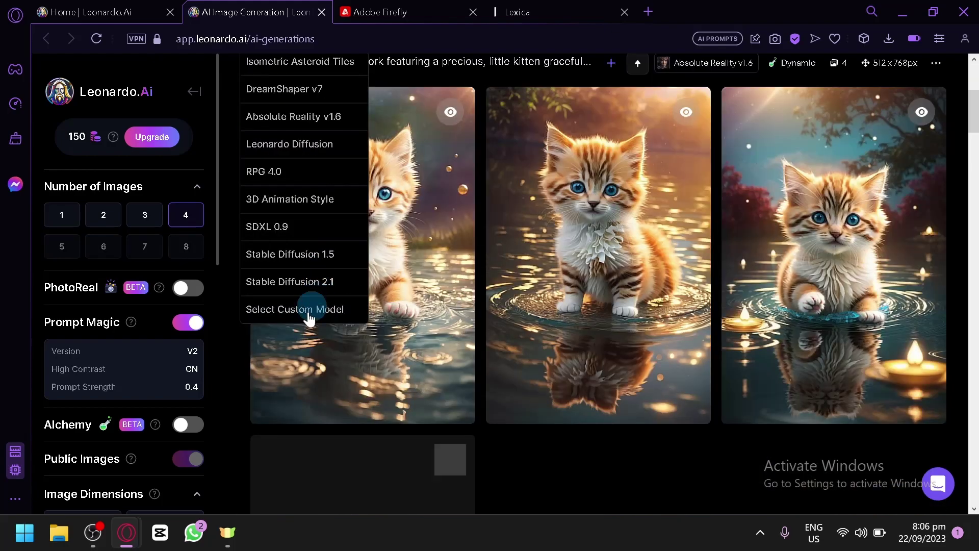
click(312, 309)
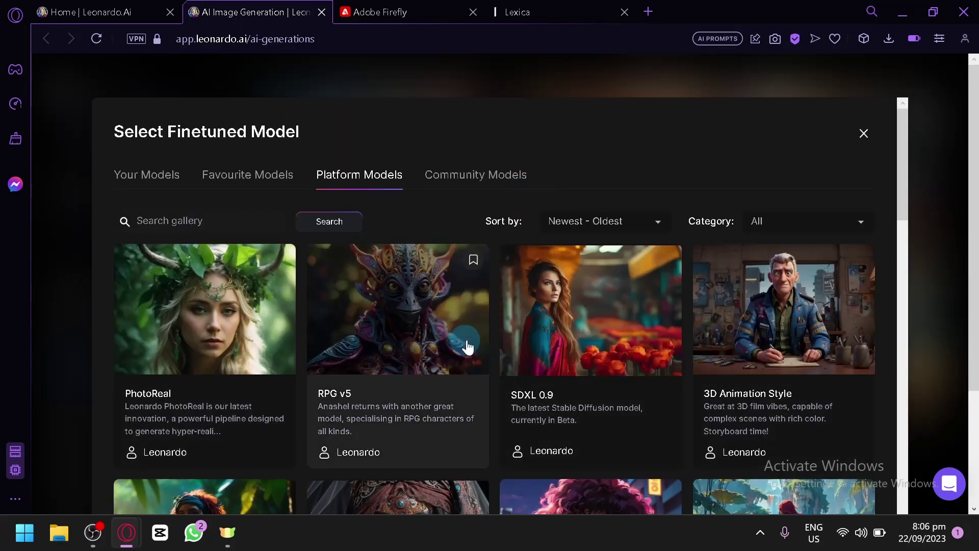
Step: Browse the Platform Models gallery, briefly checking a community image's prompt on the home feed
scroll(465, 343, down, 4)
scroll(417, 276, down, 2)
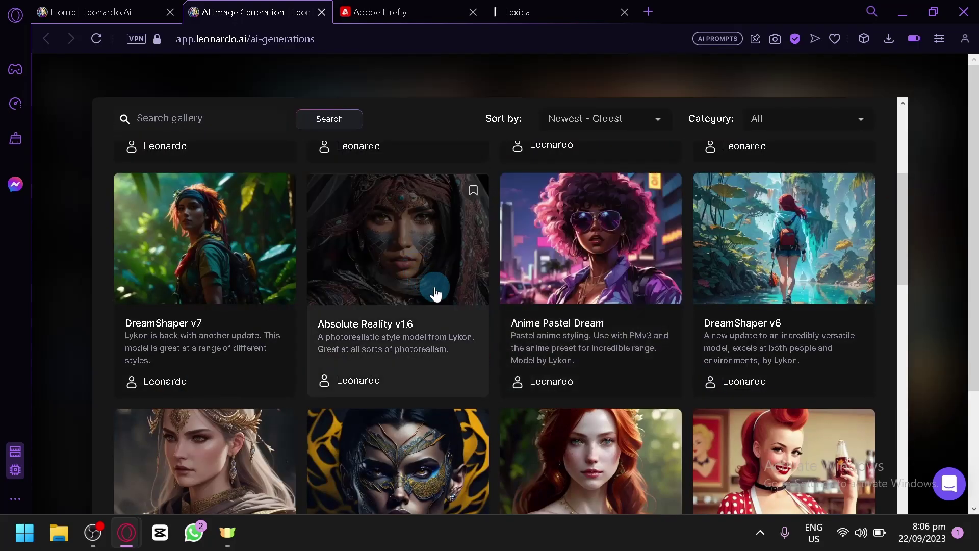
scroll(444, 306, up, 4)
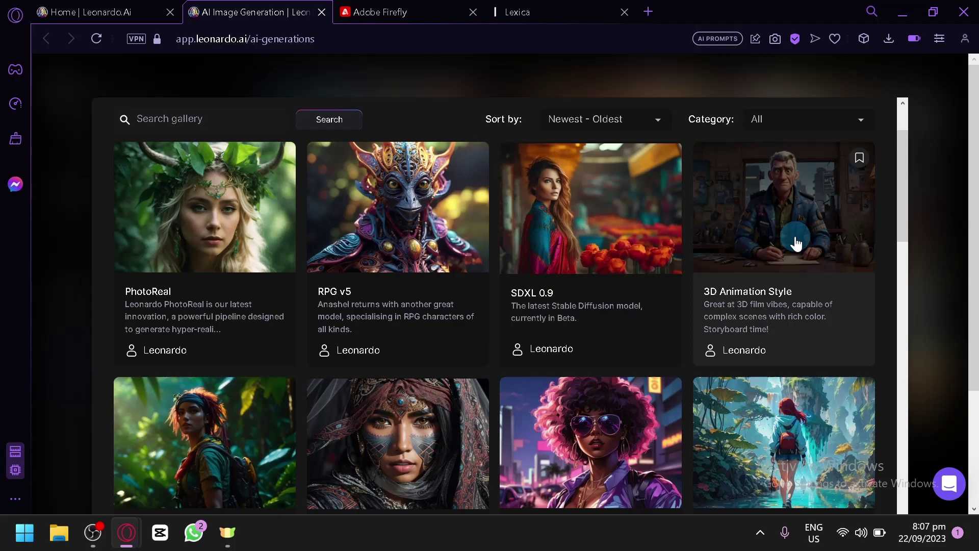
click(38, 7)
click(461, 337)
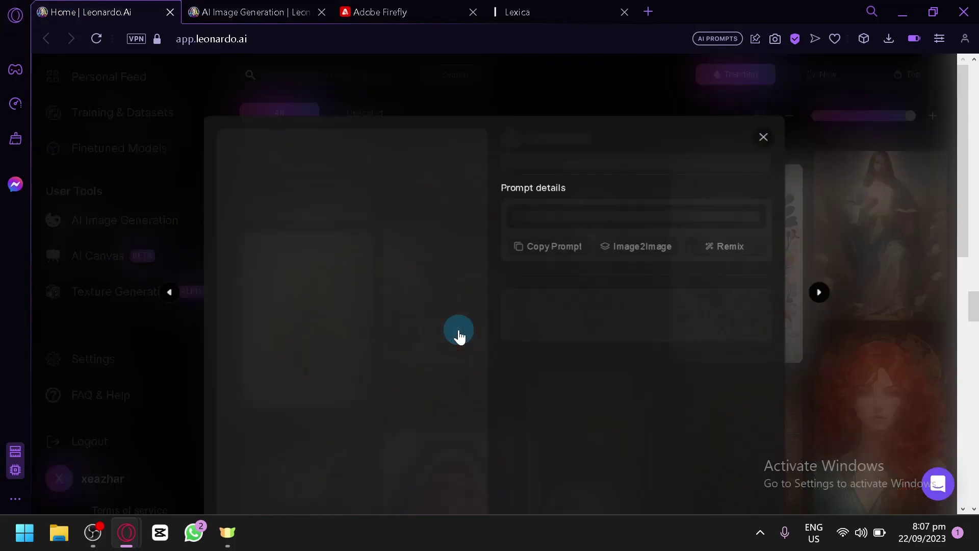
click(249, 11)
scroll(562, 291, down, 8)
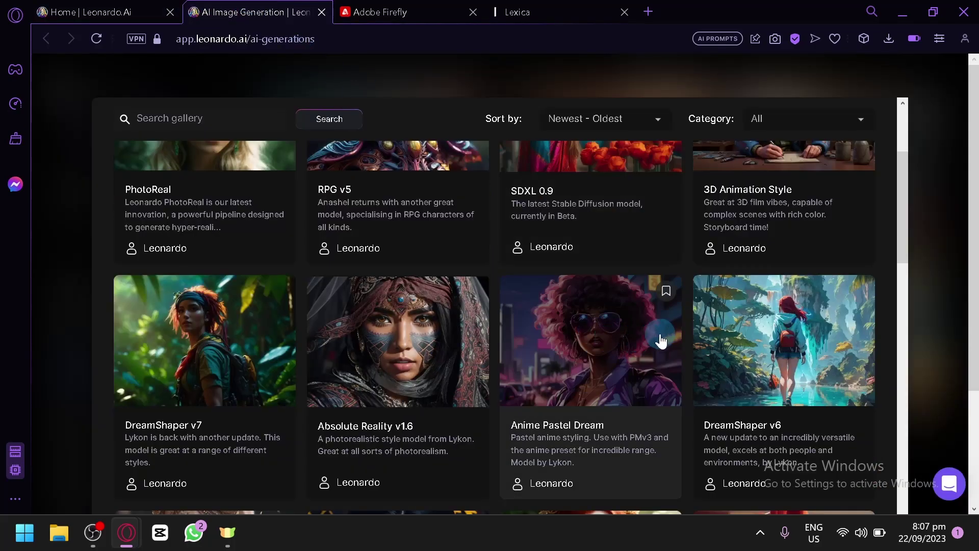
scroll(420, 332, up, 5)
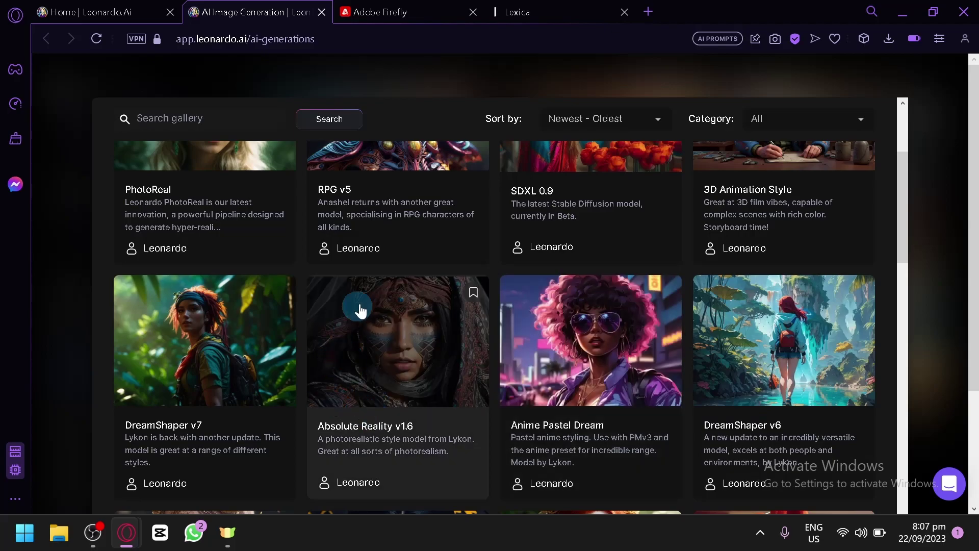
Step: Close the gallery and generate four DreamShaper v7 dragon images for 8 tokens
click(950, 192)
scroll(917, 211, up, 5)
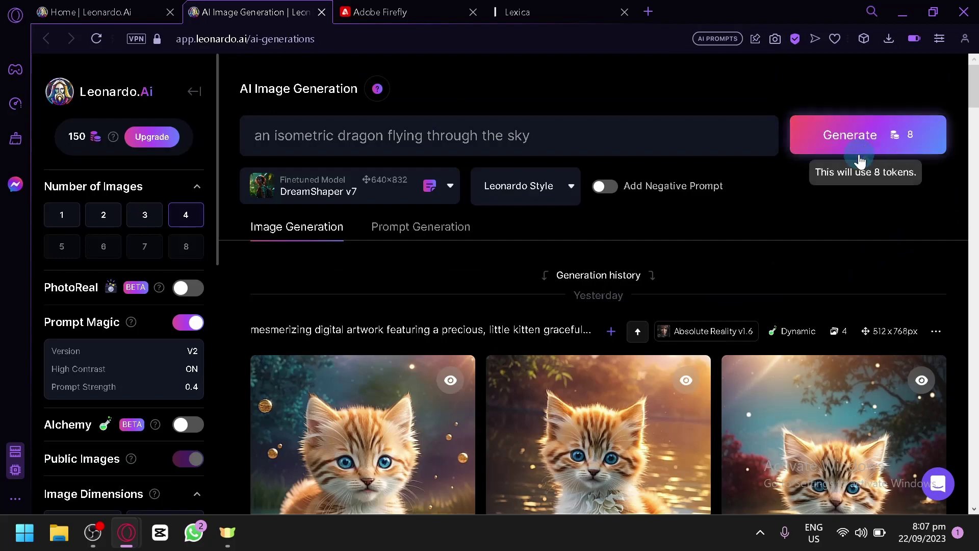
click(853, 157)
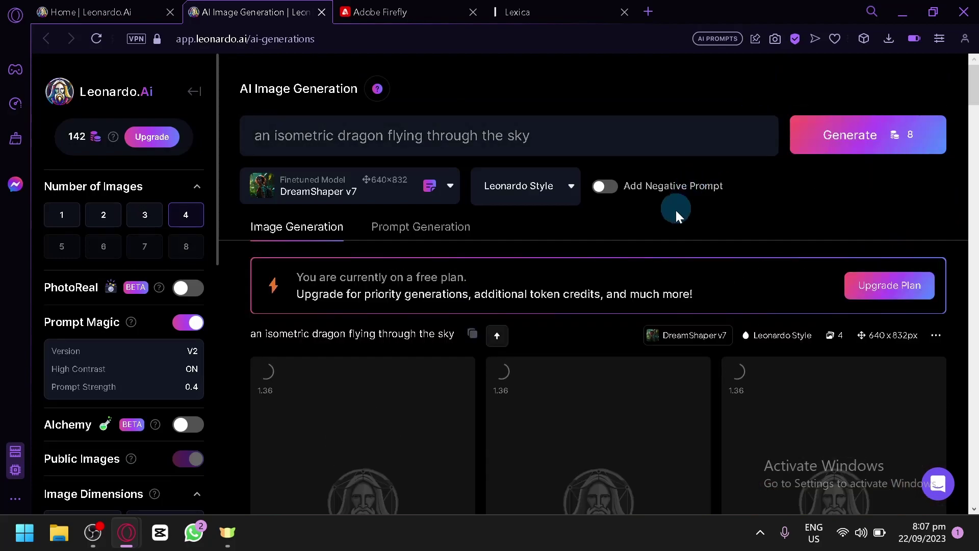
scroll(658, 227, down, 2)
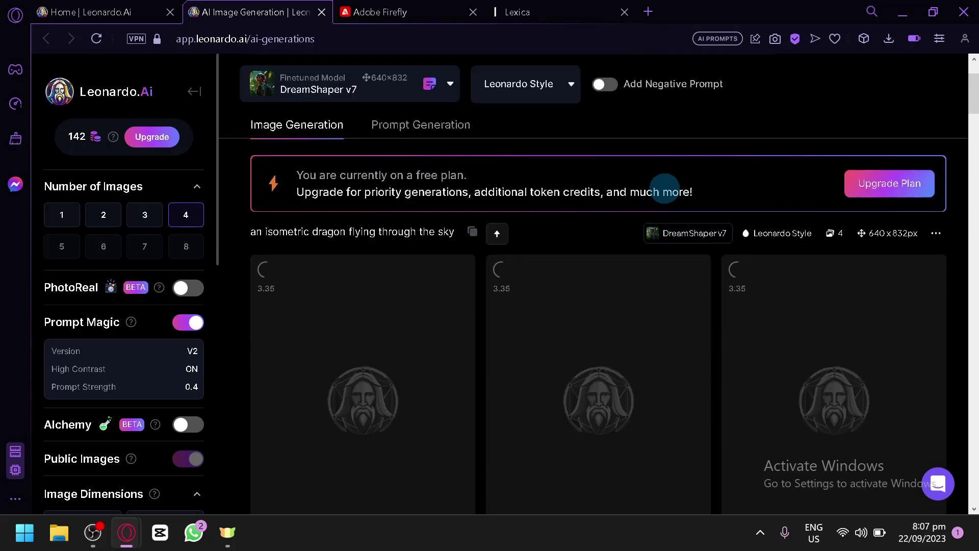
click(449, 10)
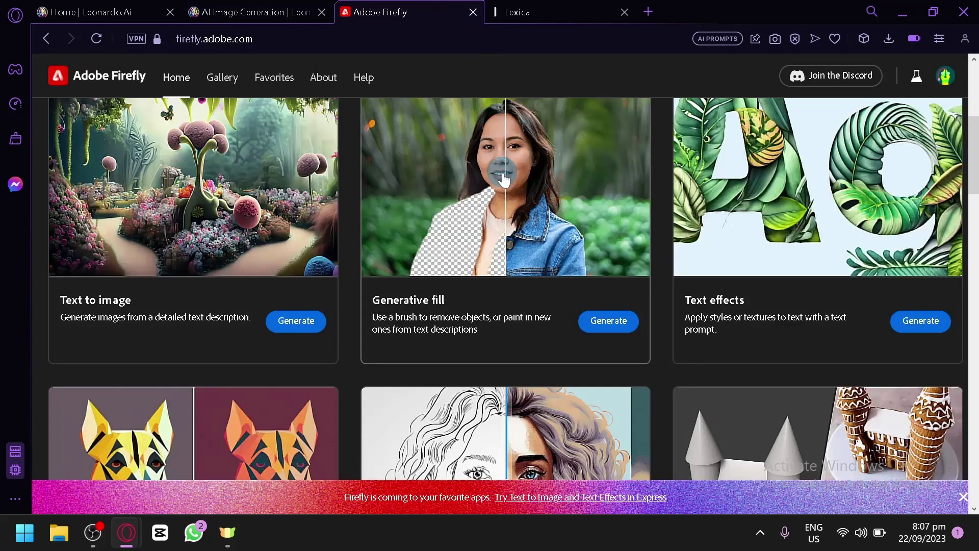
scroll(504, 179, up, 2)
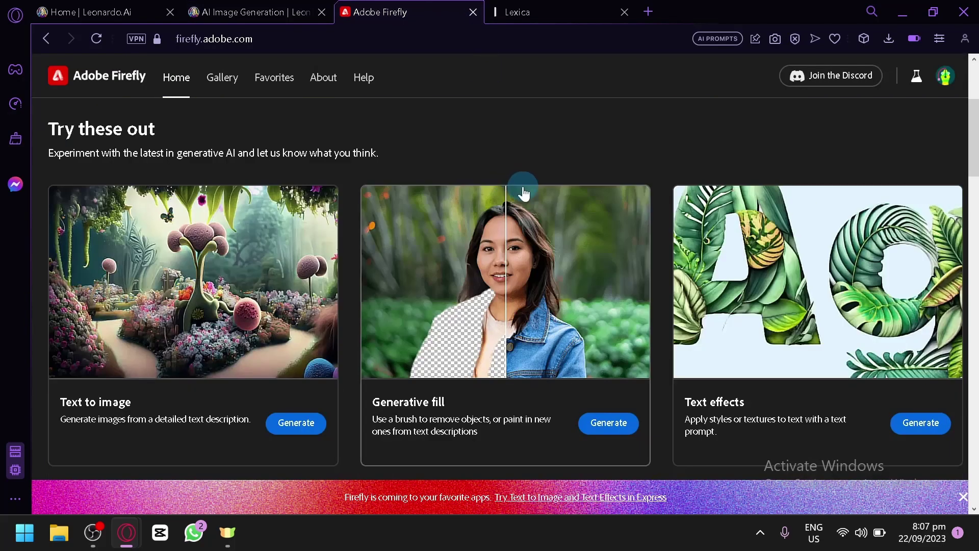
click(280, 8)
scroll(378, 111, up, 2)
click(400, 120)
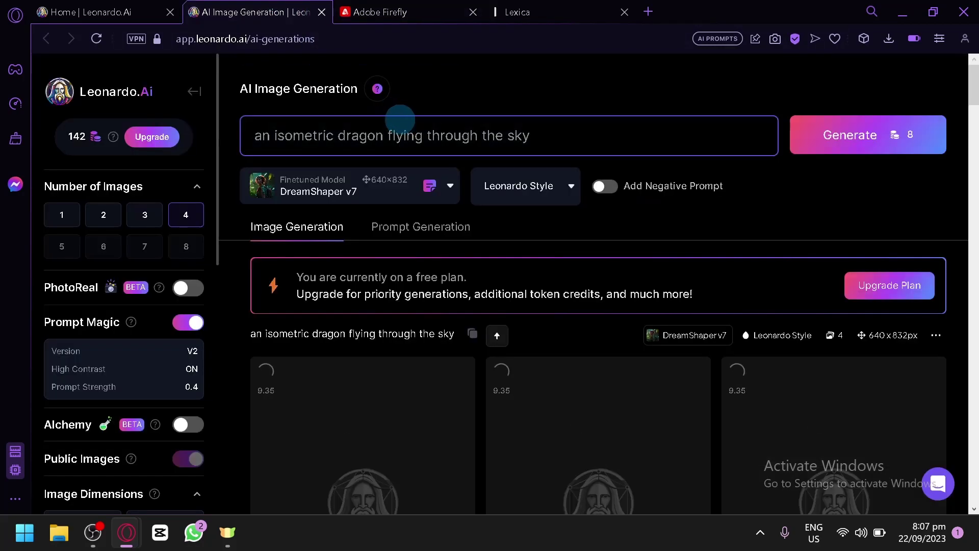
key(ctrl+a)
key(ctrl+c)
click(413, 10)
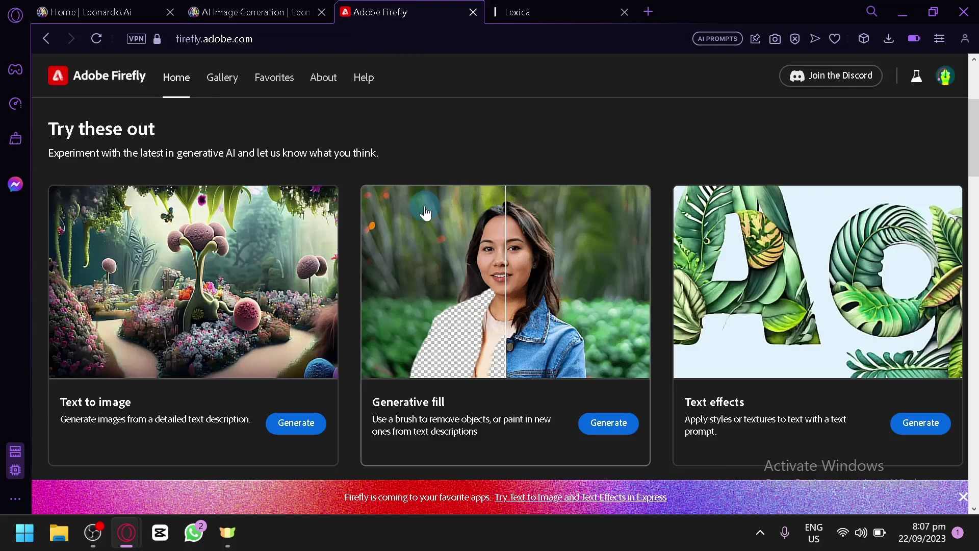
scroll(436, 157, down, 2)
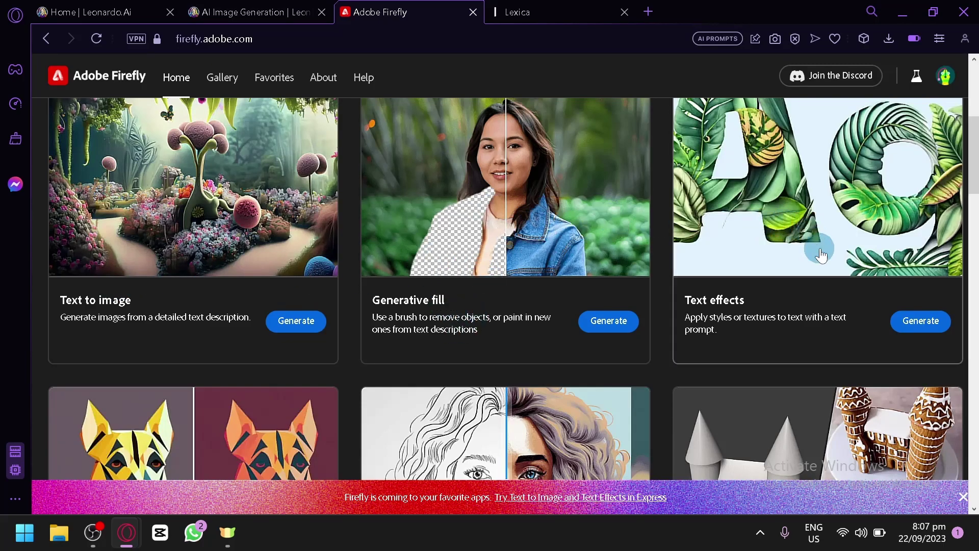
scroll(176, 326, down, 4)
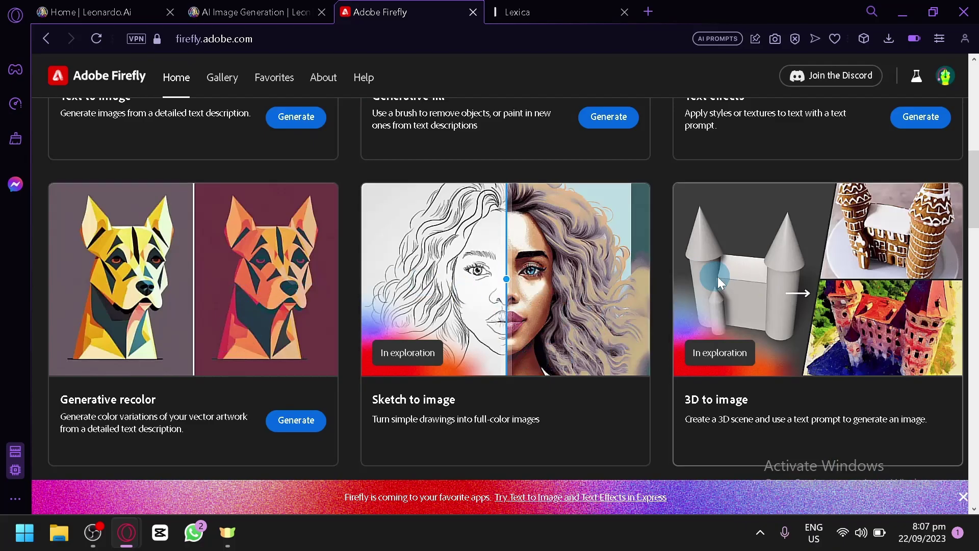
scroll(709, 343, down, 4)
scroll(708, 343, down, 4)
scroll(341, 283, up, 2)
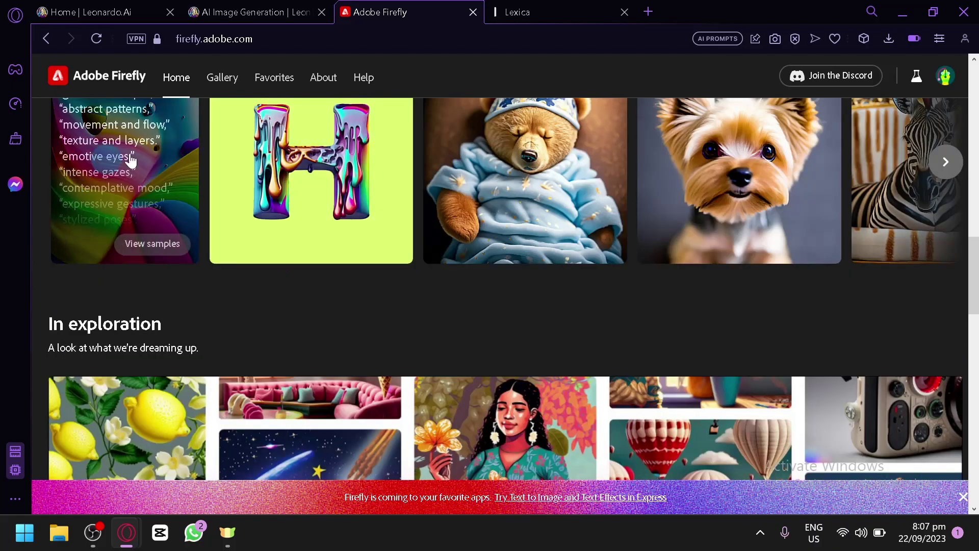
scroll(534, 320, down, 10)
scroll(534, 320, down, 6)
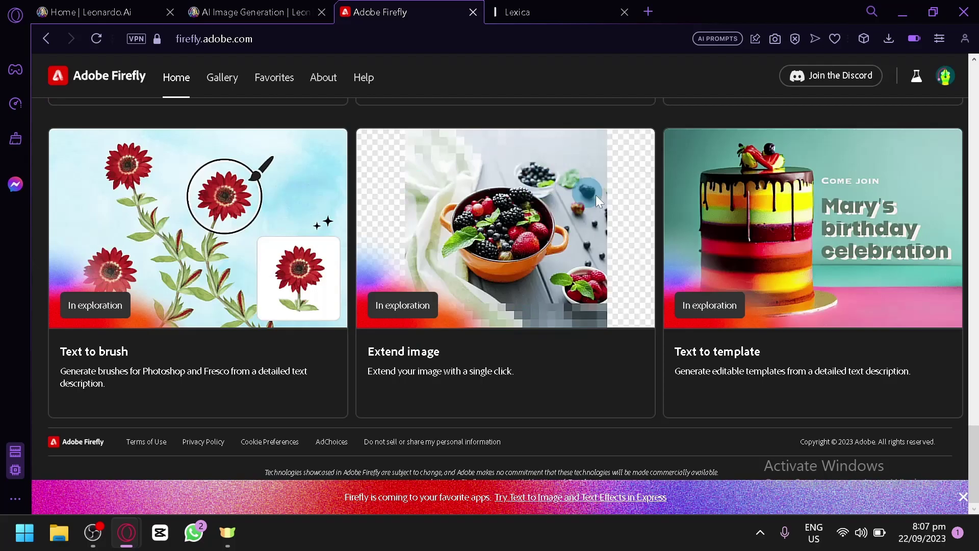
scroll(742, 250, up, 20)
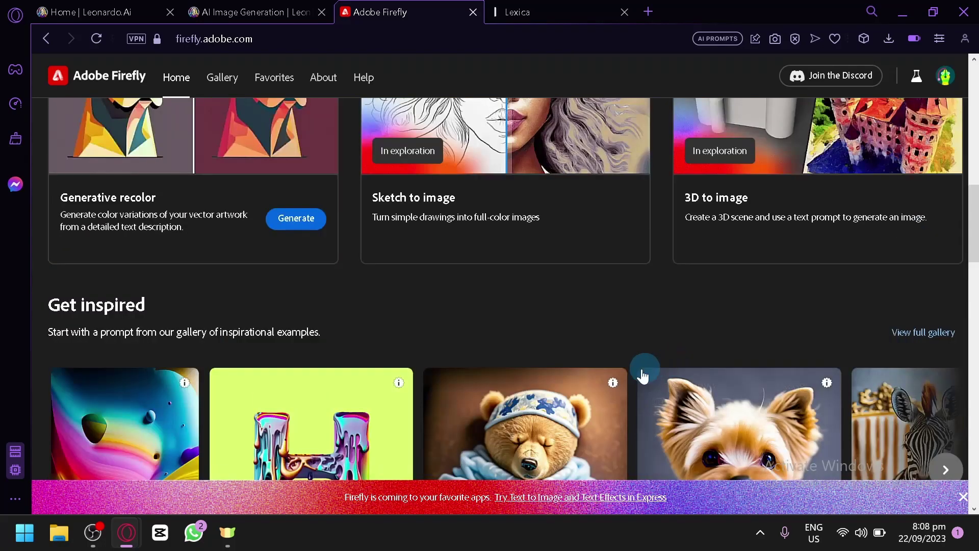
scroll(232, 363, up, 4)
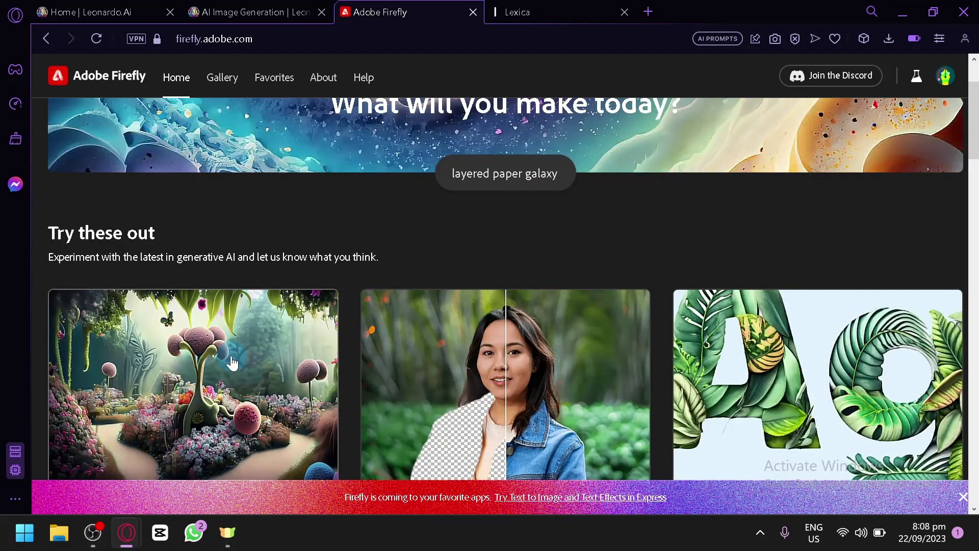
scroll(238, 393, down, 2)
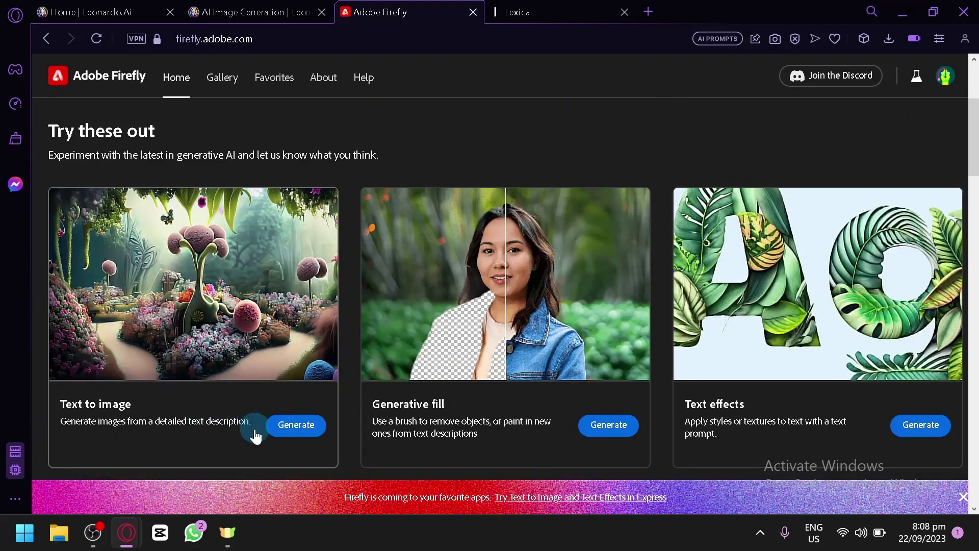
Step: Open Firefly Text to image and paste 'an isometric dragon flying through the sky' as the prompt
click(298, 426)
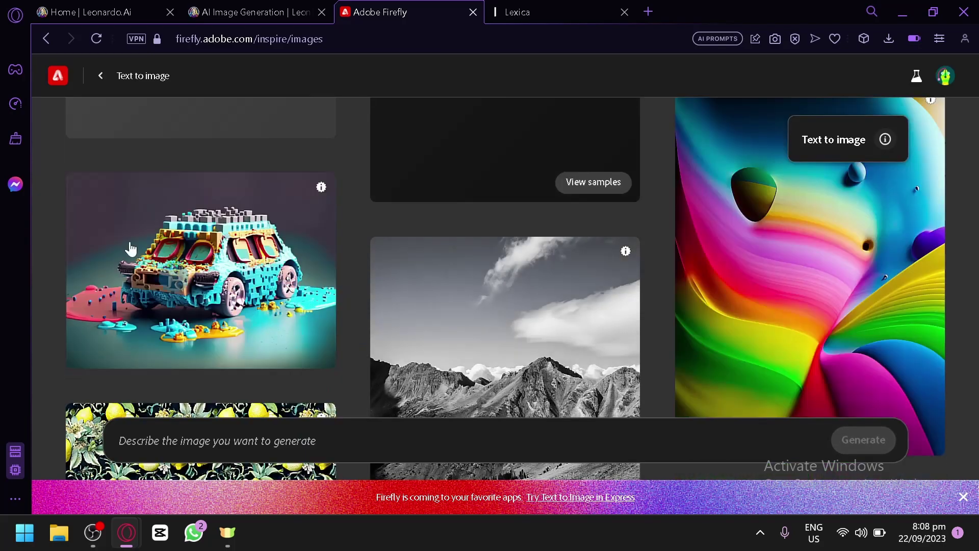
scroll(814, 247, down, 10)
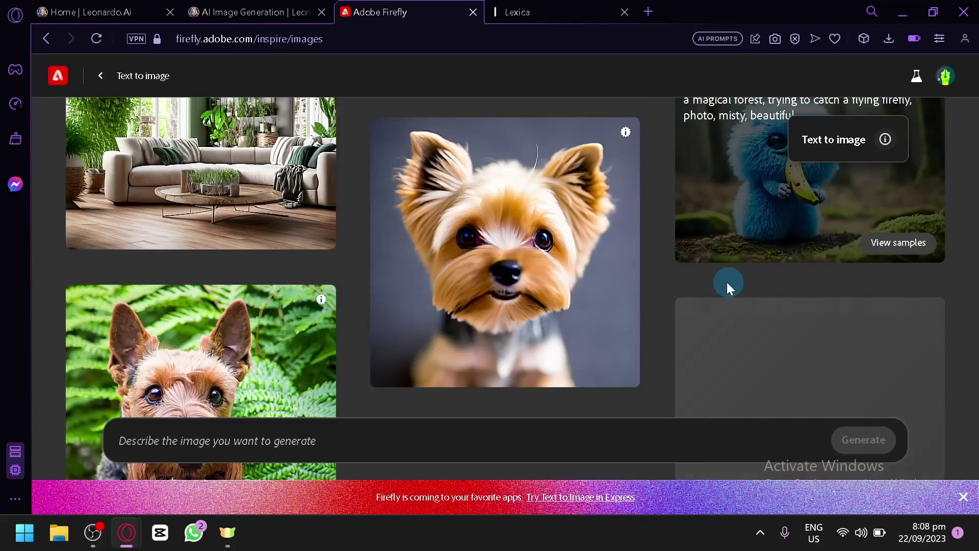
scroll(630, 277, down, 5)
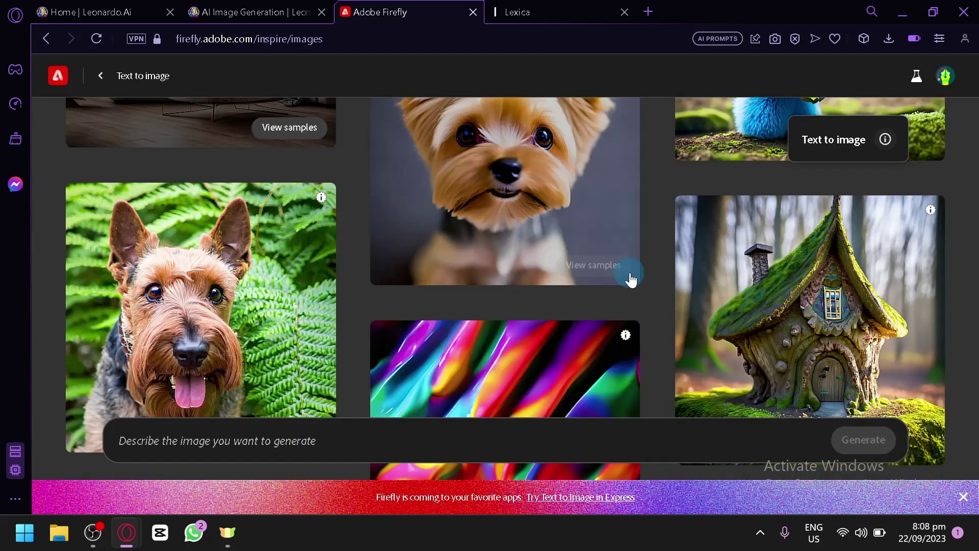
scroll(745, 278, down, 4)
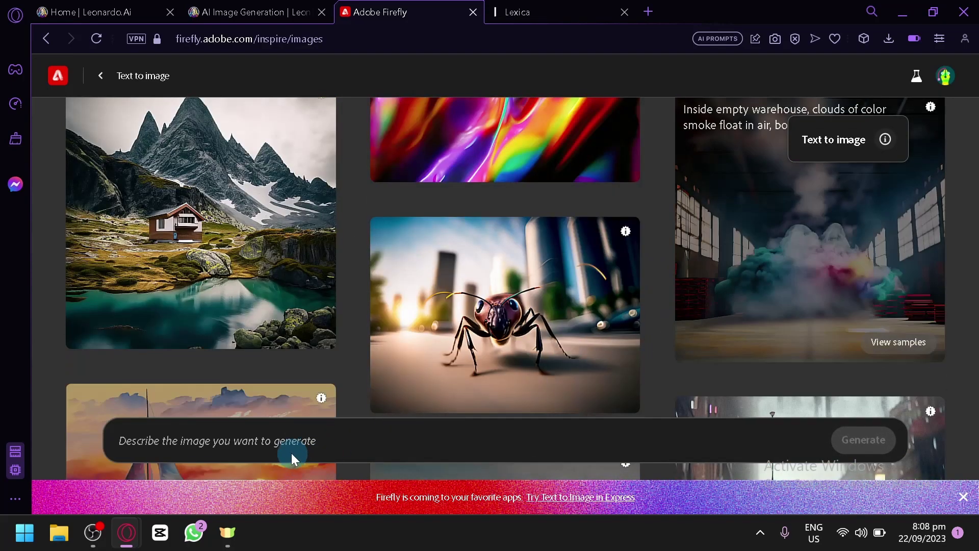
click(284, 443)
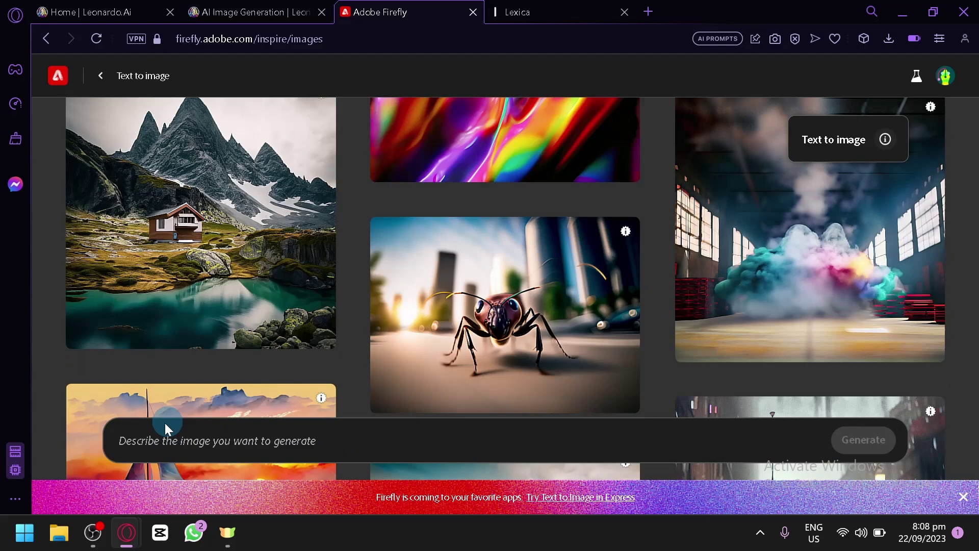
key(ctrl+v)
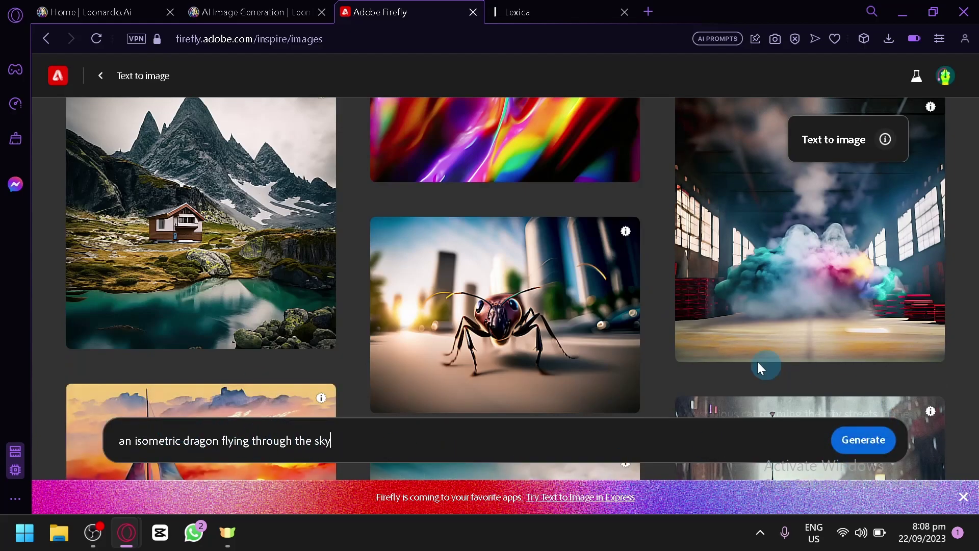
scroll(681, 342, down, 6)
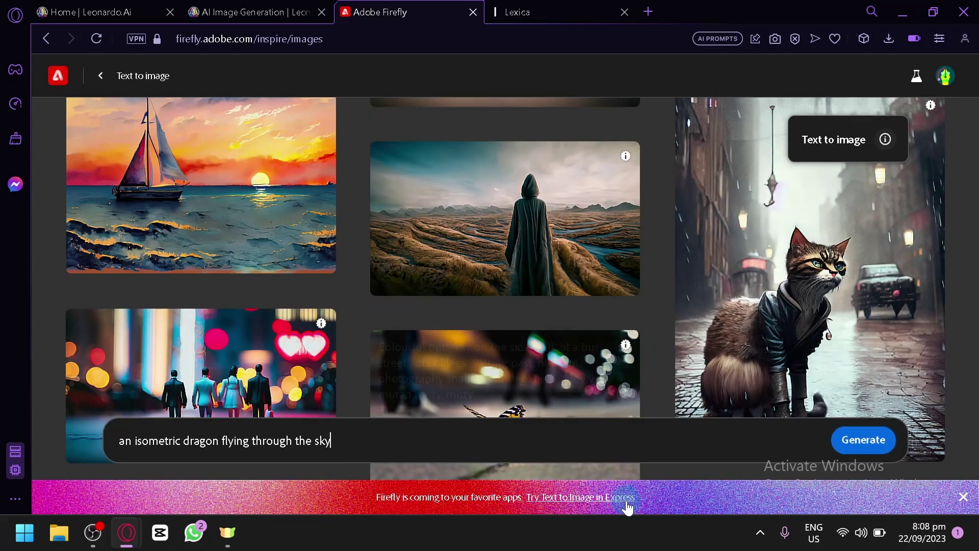
Step: Open the treehouse-in-the-clouds sample from the Firefly inspiration gallery
scroll(505, 266, down, 4)
scroll(505, 266, down, 4)
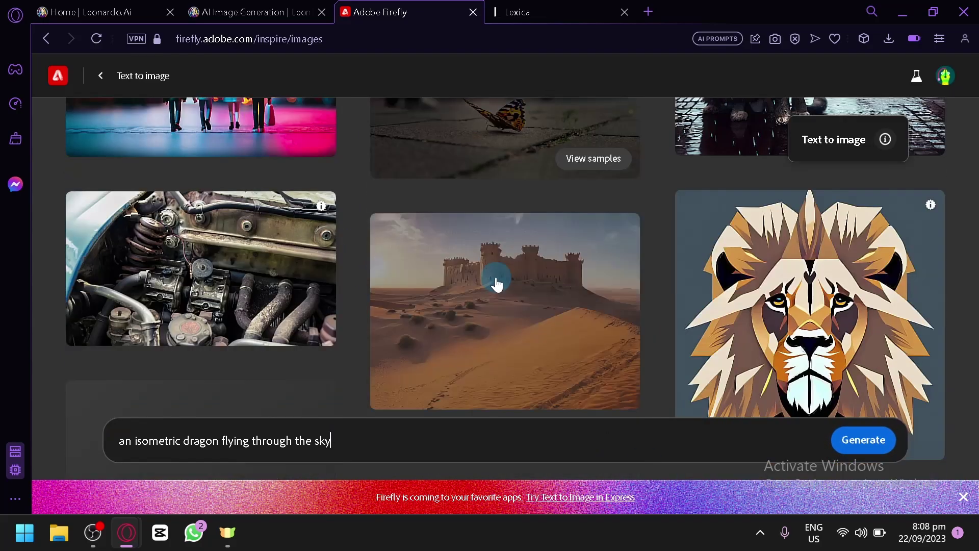
scroll(464, 317, down, 4)
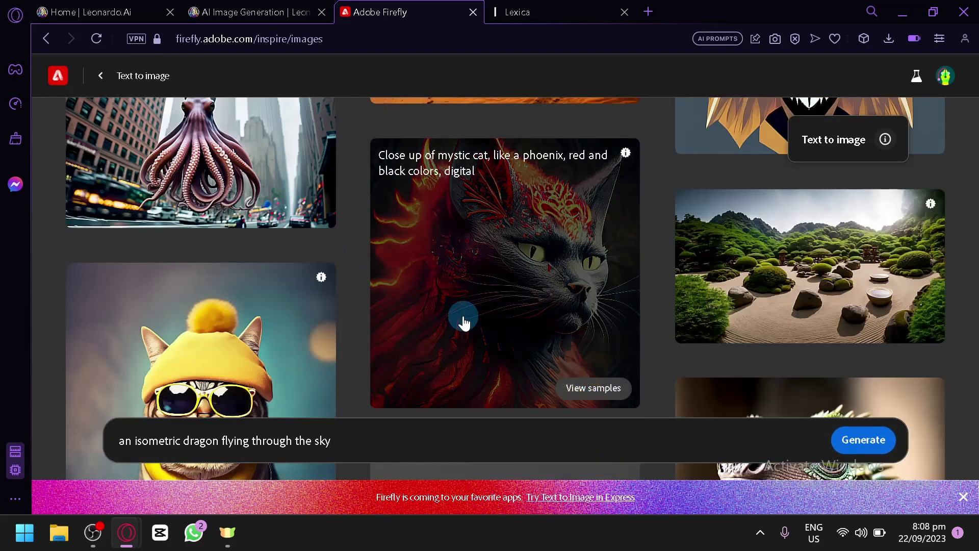
scroll(449, 319, down, 4)
scroll(439, 310, down, 4)
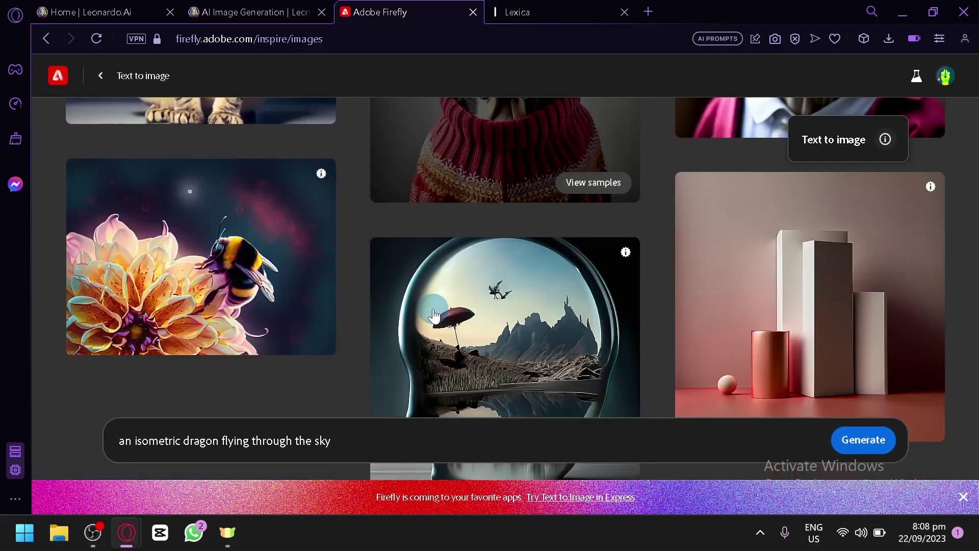
scroll(437, 306, down, 2)
scroll(273, 347, down, 6)
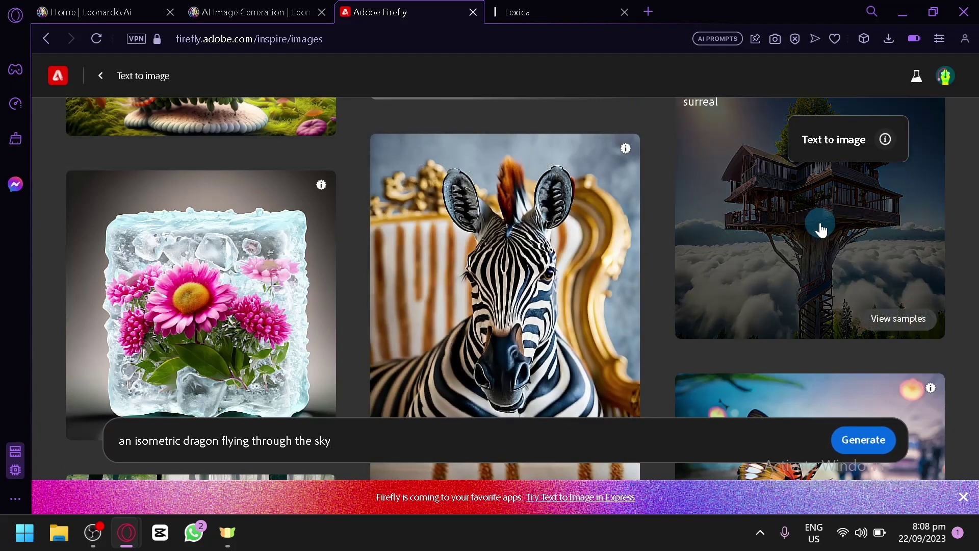
click(820, 225)
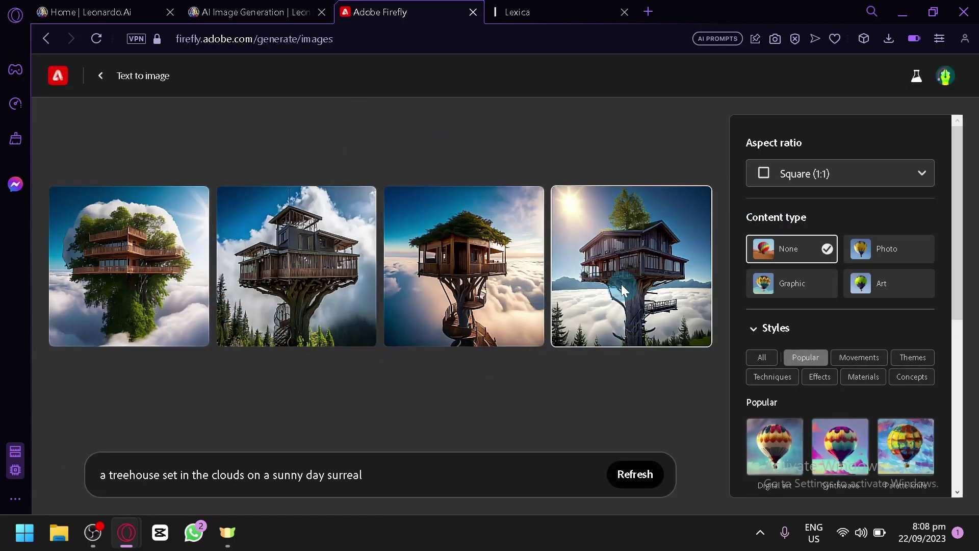
mouse_move(166, 234)
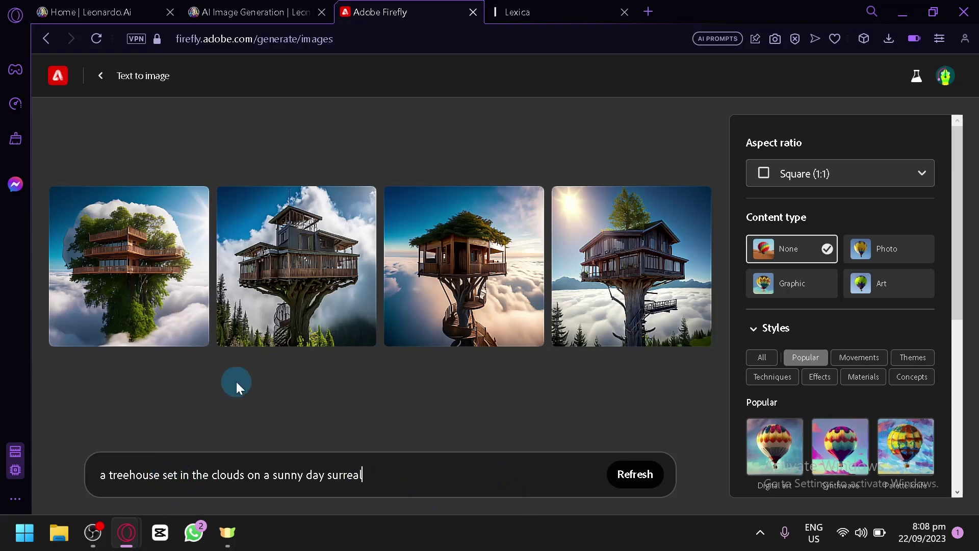
Step: Check the Aspect ratio options and settings panel unchanged, then go back to the inspiration gallery
click(863, 175)
click(851, 172)
scroll(816, 288, down, 2)
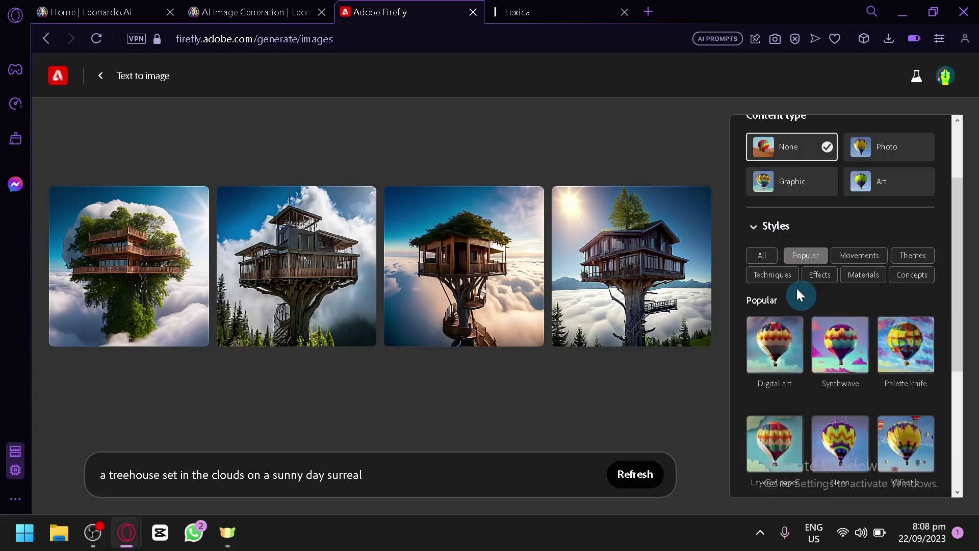
scroll(786, 245, down, 4)
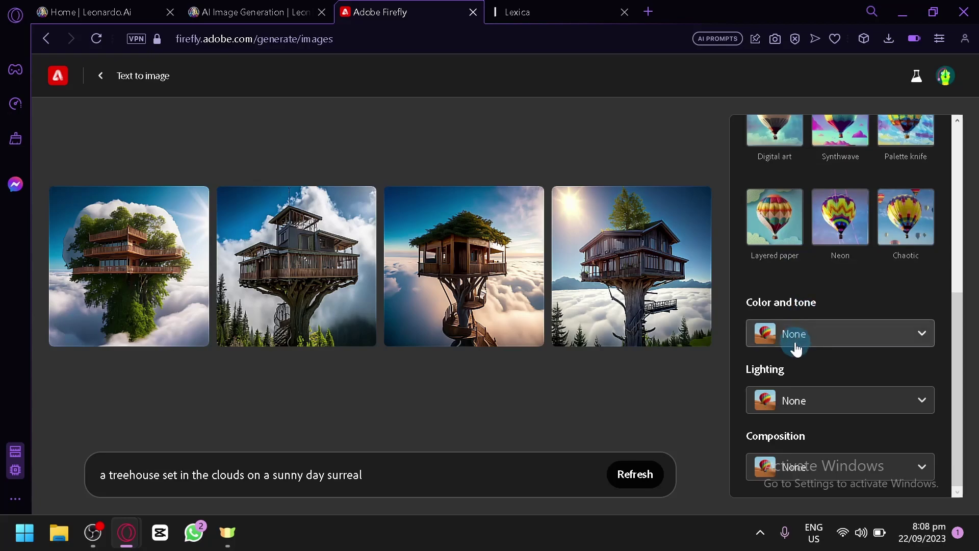
scroll(822, 463, up, 7)
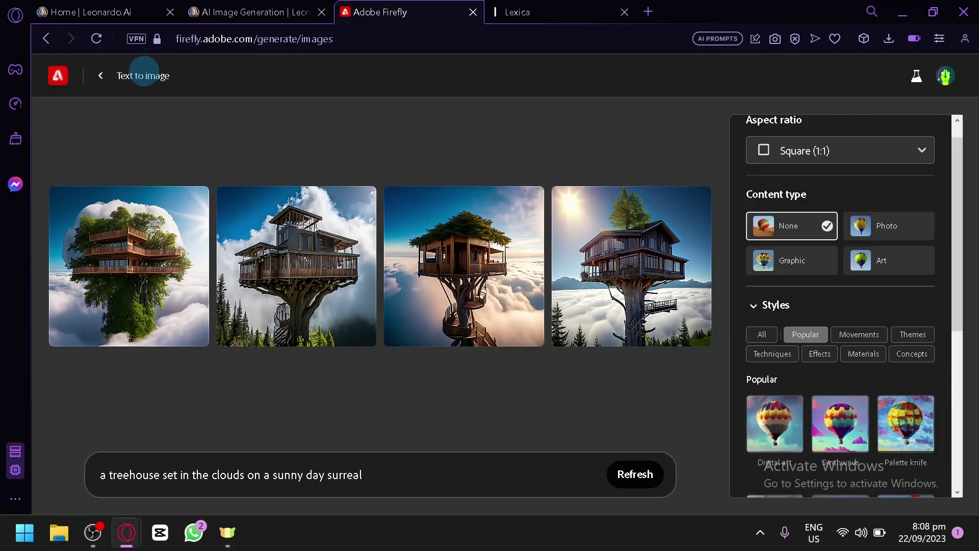
click(97, 76)
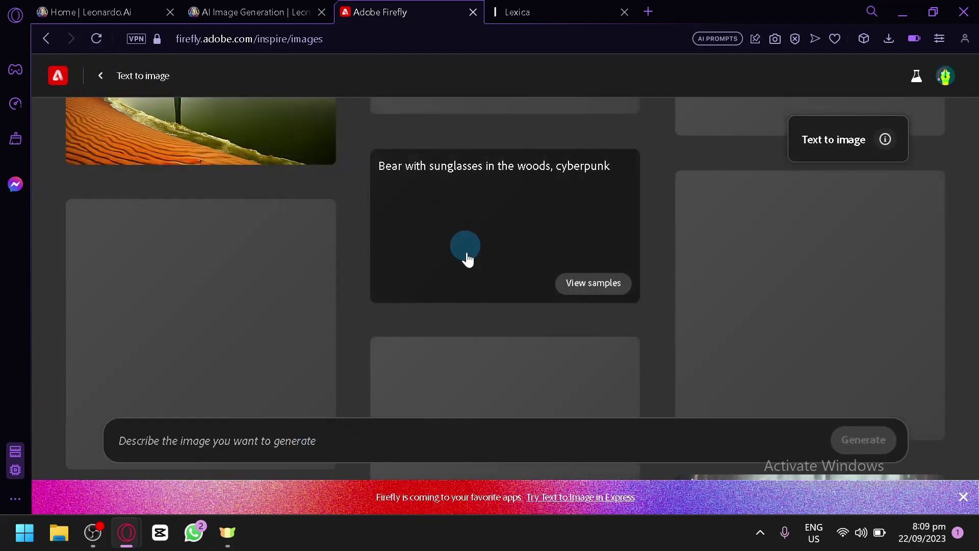
Step: Preview the fourth dragon image enlarged, then switch to the Leonardo.Ai home tab
click(266, 6)
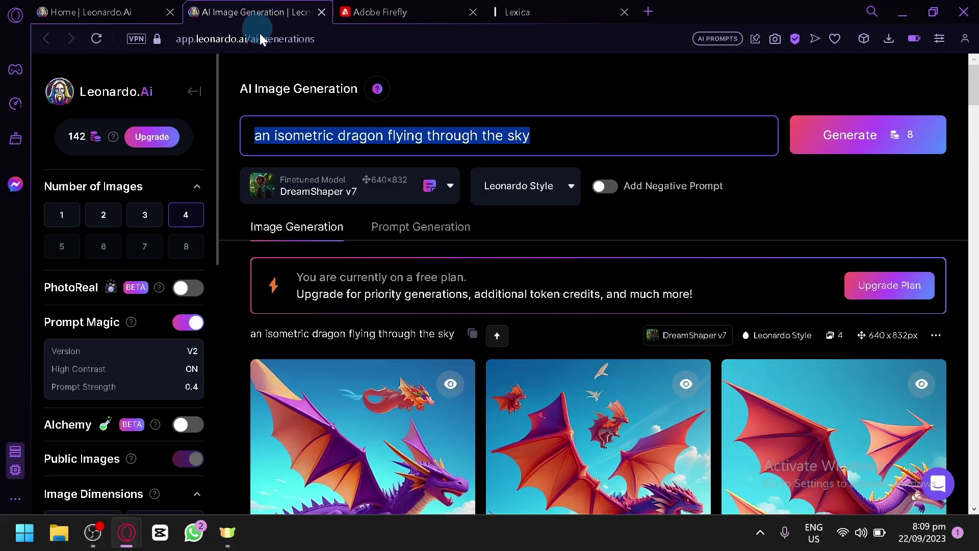
scroll(517, 343, down, 4)
scroll(585, 378, down, 2)
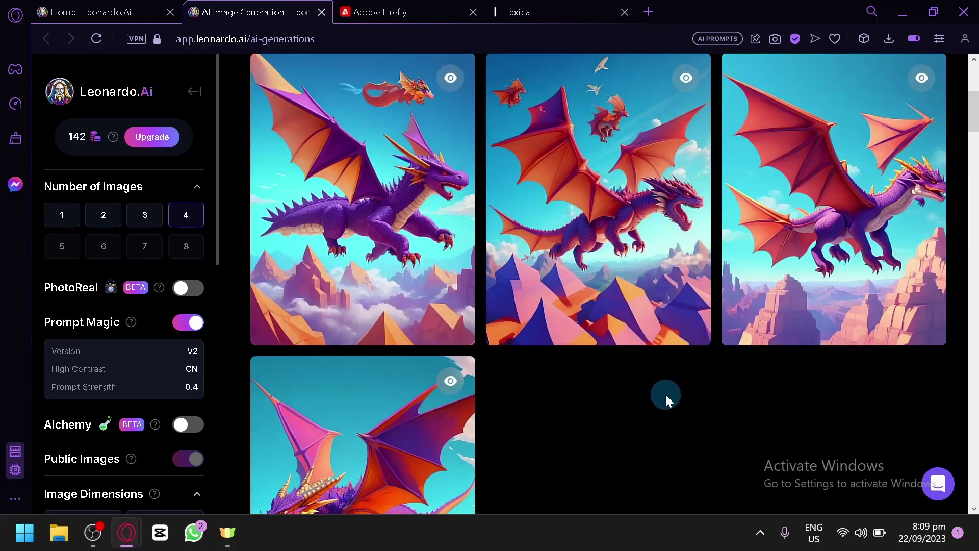
scroll(665, 393, down, 2)
scroll(586, 388, down, 2)
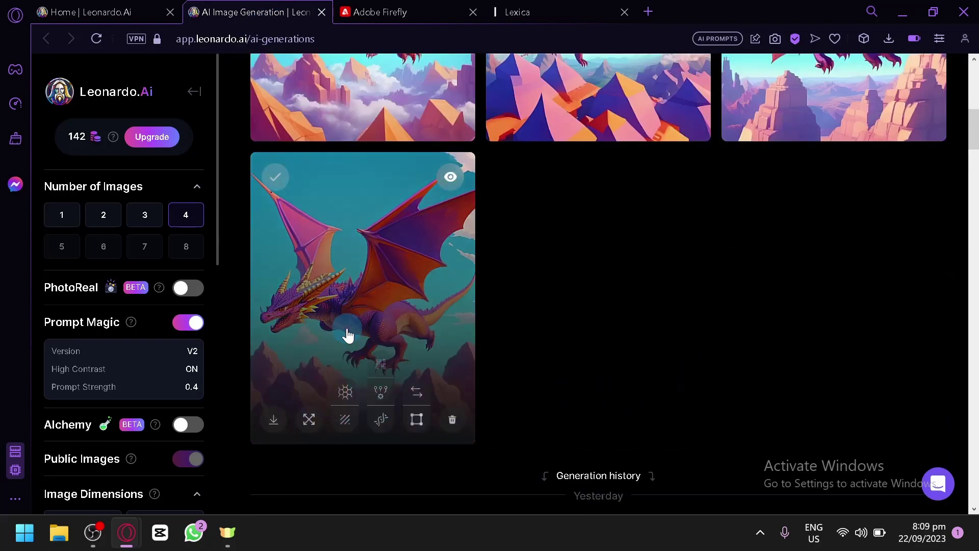
click(348, 334)
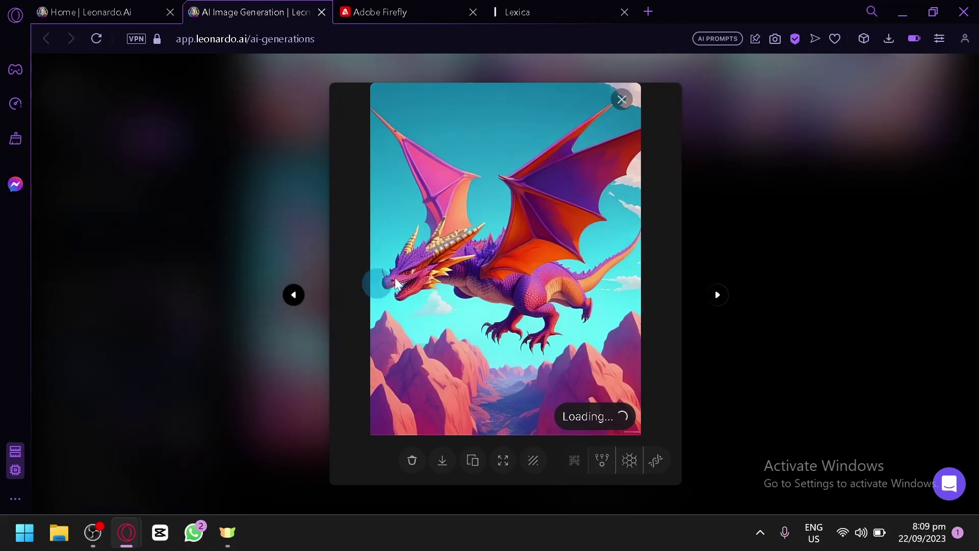
click(715, 158)
click(466, 130)
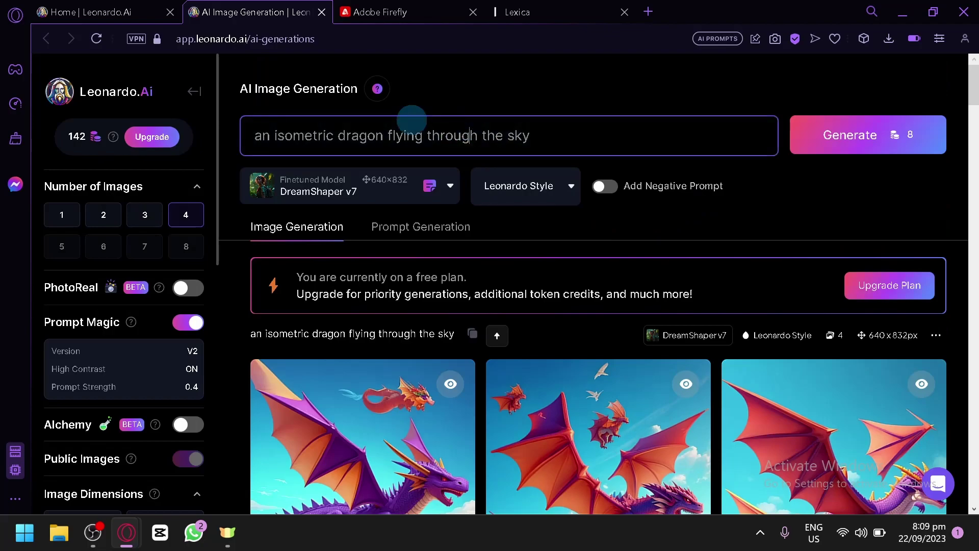
click(102, 12)
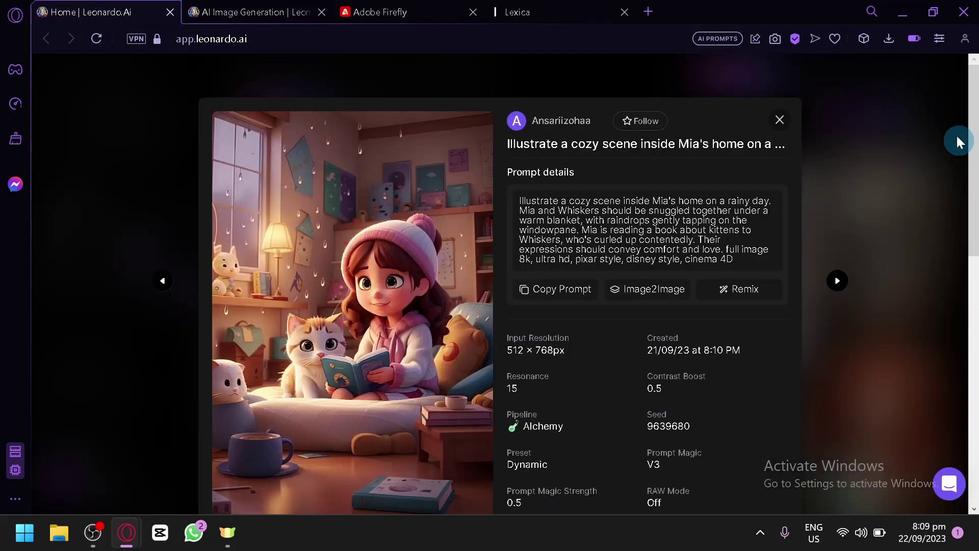
Step: Close the cozy scene details and copy the prompt from the community pirate-ship image
click(844, 145)
scroll(802, 273, down, 2)
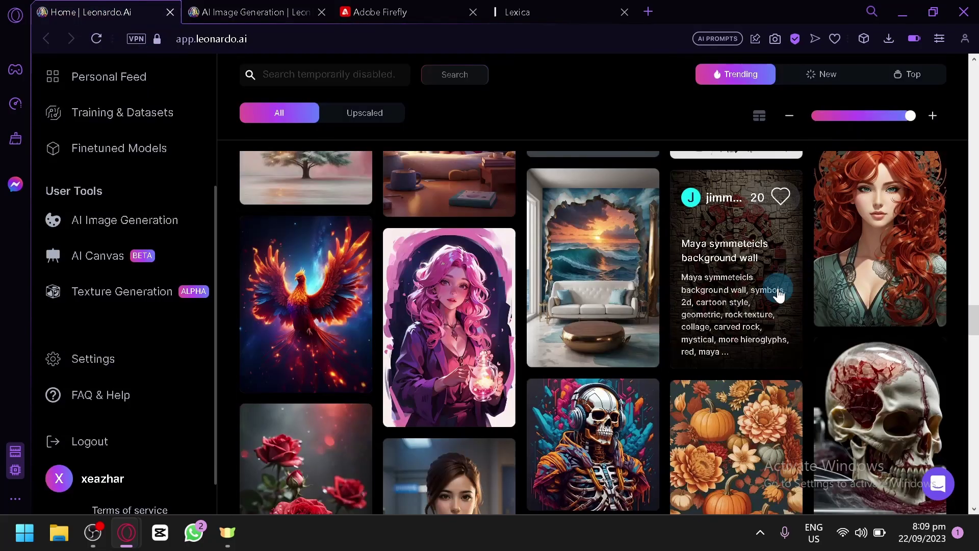
scroll(714, 316, down, 3)
scroll(612, 350, up, 3)
scroll(589, 351, down, 4)
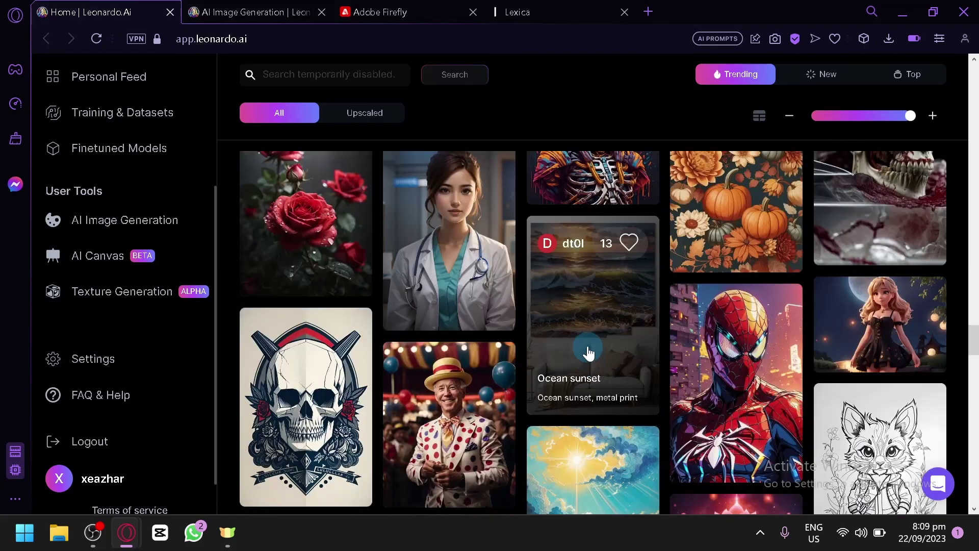
scroll(306, 286, down, 2)
scroll(743, 303, down, 5)
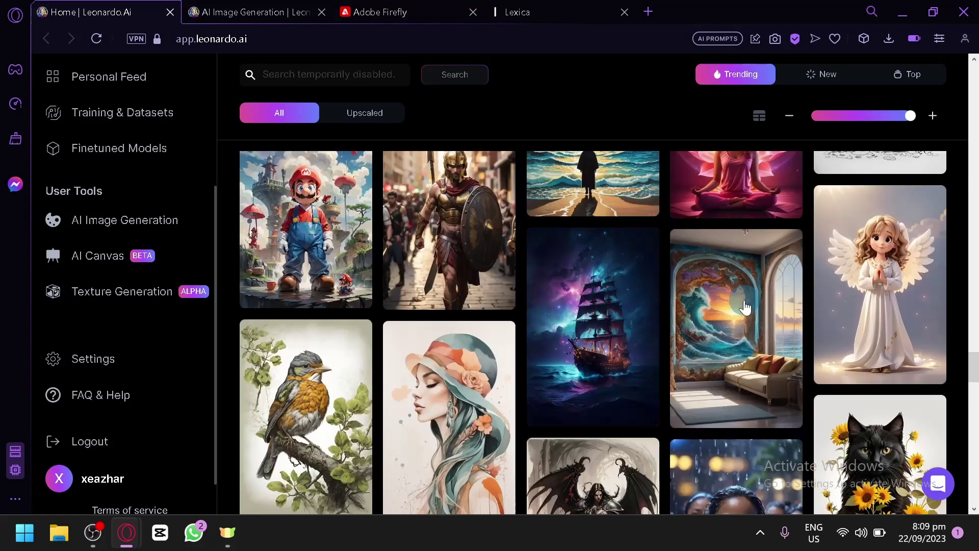
click(619, 312)
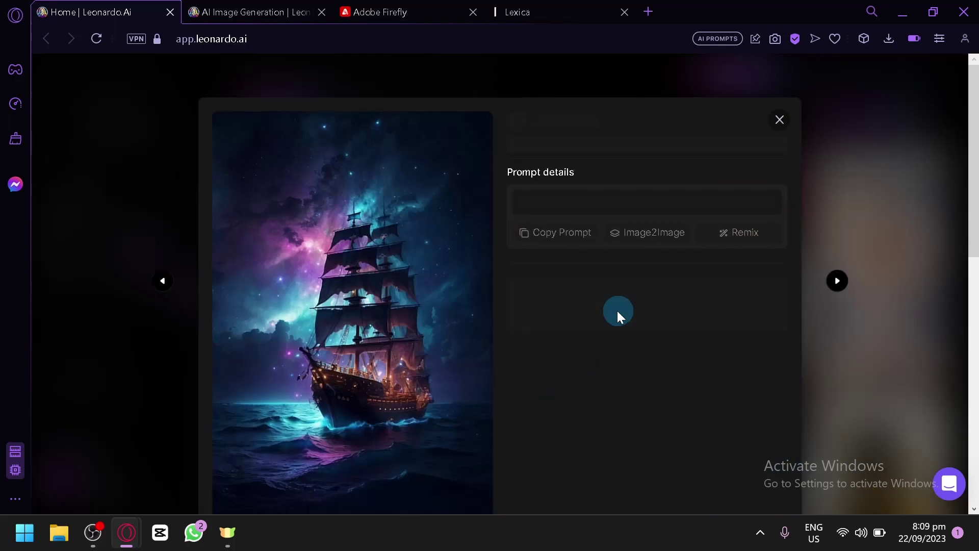
click(557, 242)
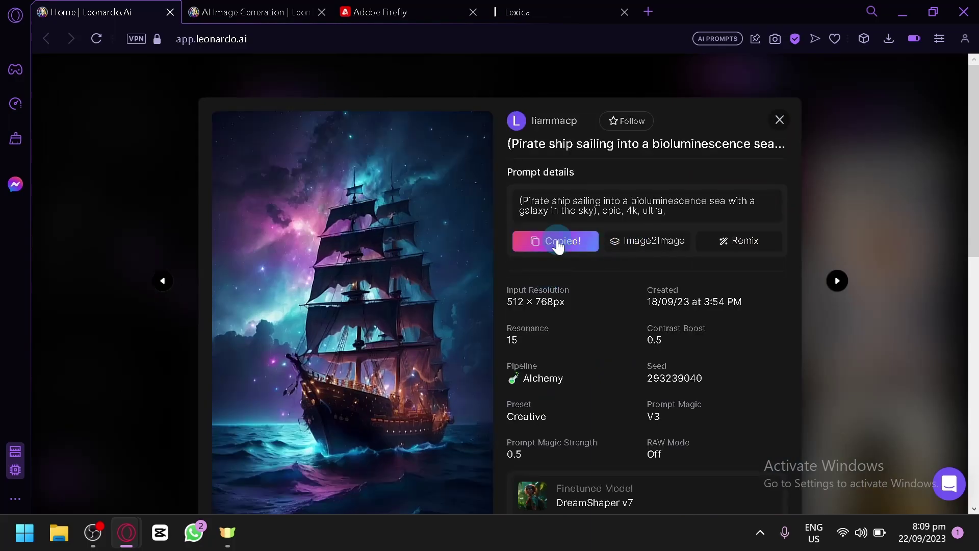
Step: Replace the dragon prompt with the pirate-ship prompt and generate with Alchemy turned on
scroll(391, 94, down, 4)
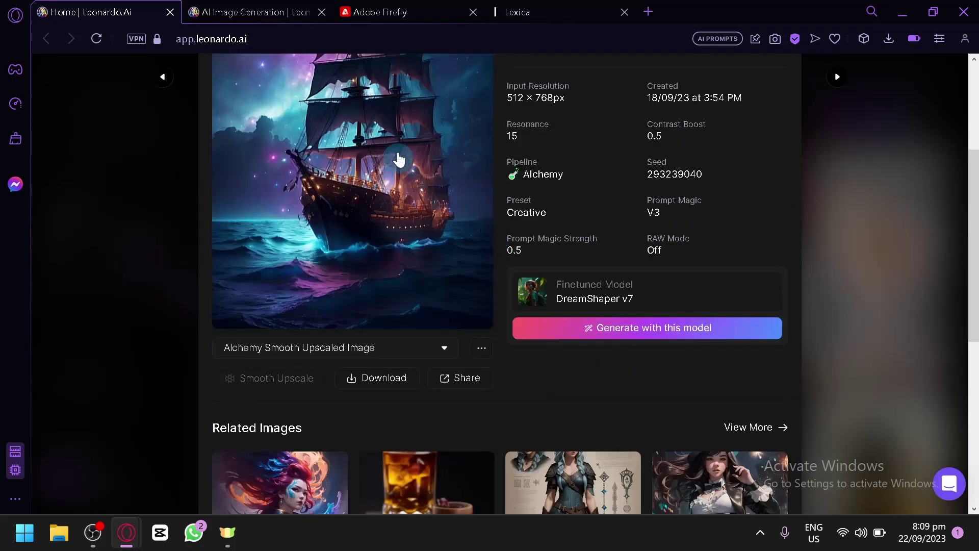
click(244, 6)
triple_click(393, 136)
text((Pirate ship sailing into a bioluminescence sea with a galaxy in the sky), epic, 4k, ultra,)
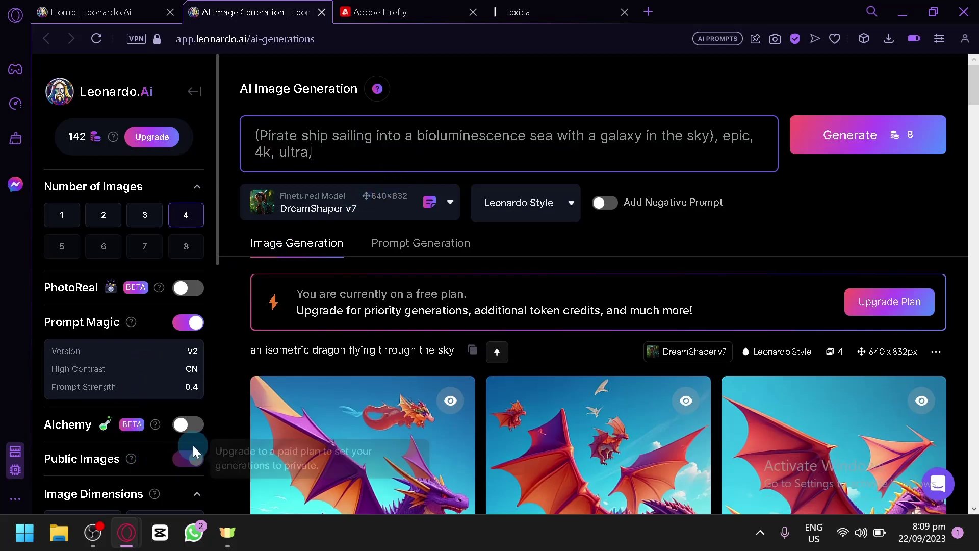
click(191, 426)
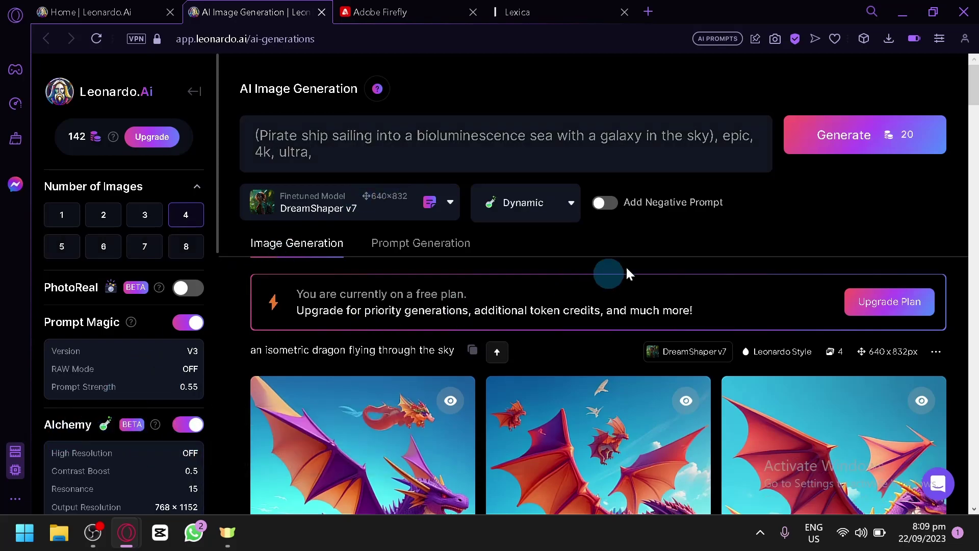
click(865, 136)
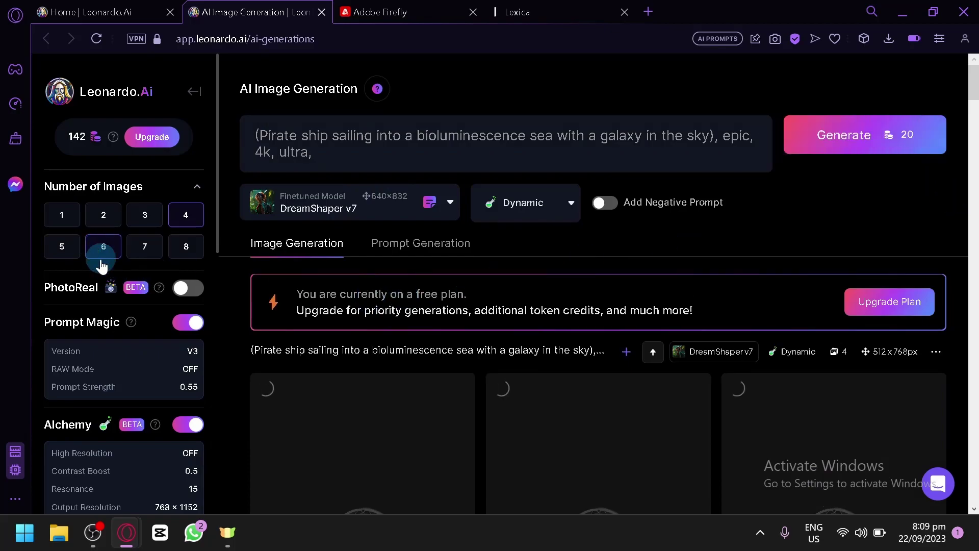
scroll(133, 275, down, 4)
scroll(332, 279, down, 10)
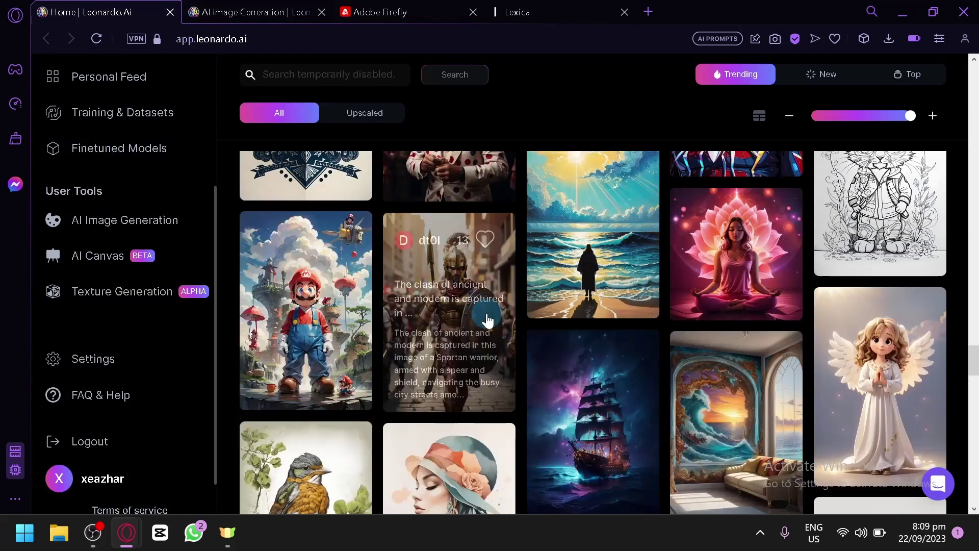
Step: Open the Joker image's details, clear part of its prompt text, and close it
scroll(389, 266, up, 5)
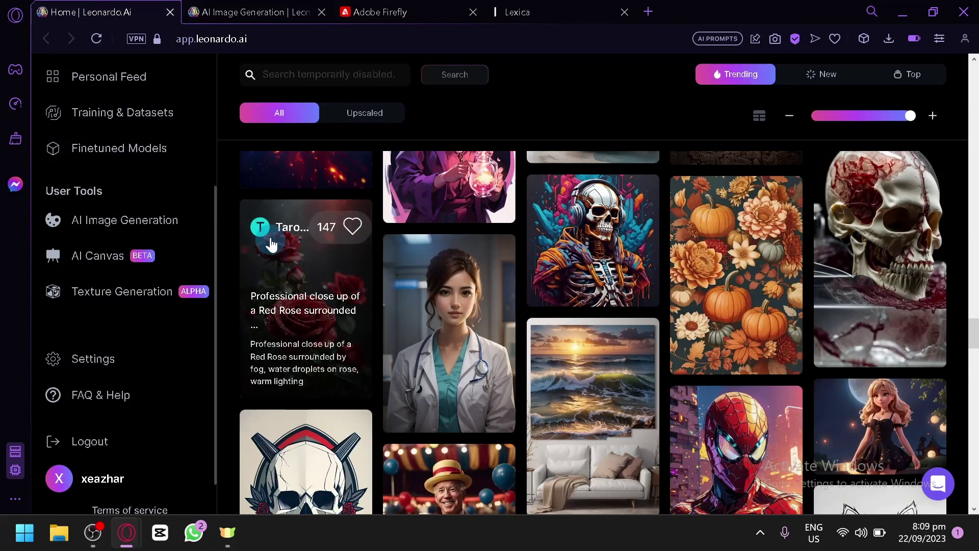
scroll(786, 228, up, 15)
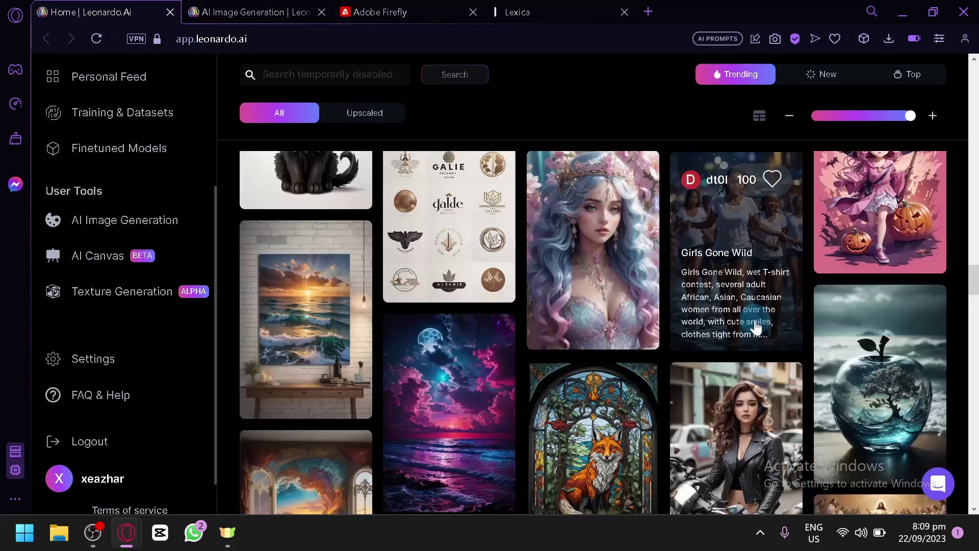
scroll(226, 266, up, 10)
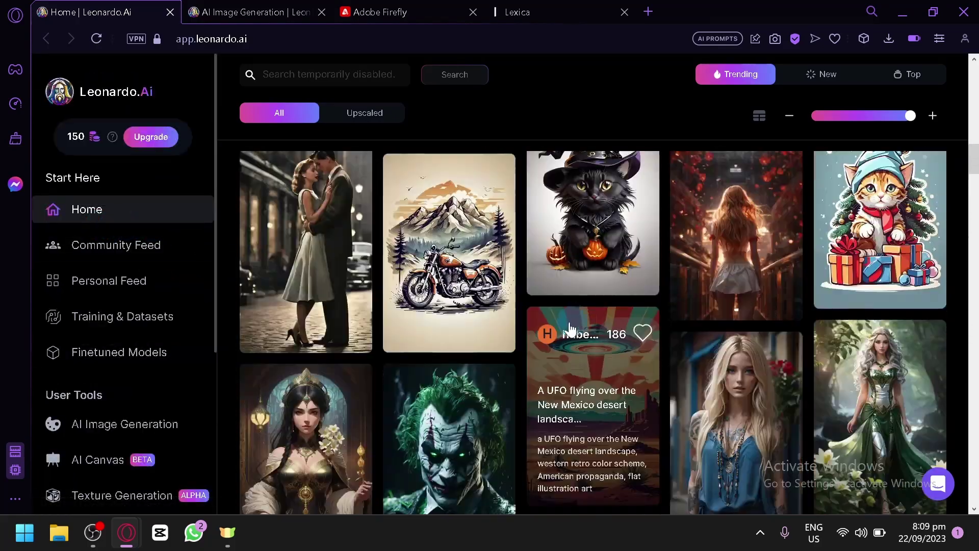
scroll(484, 369, down, 4)
click(444, 265)
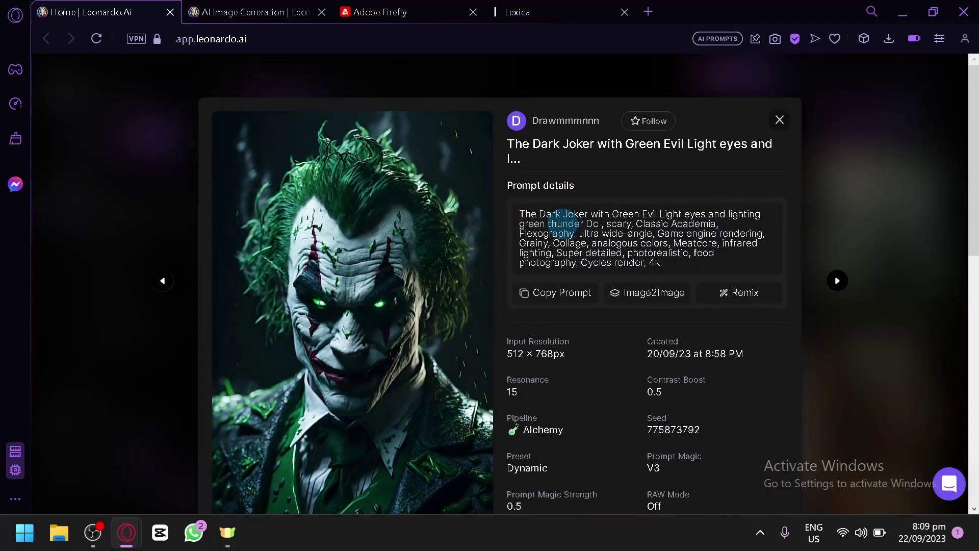
drag(563, 222, 658, 235)
click(554, 214)
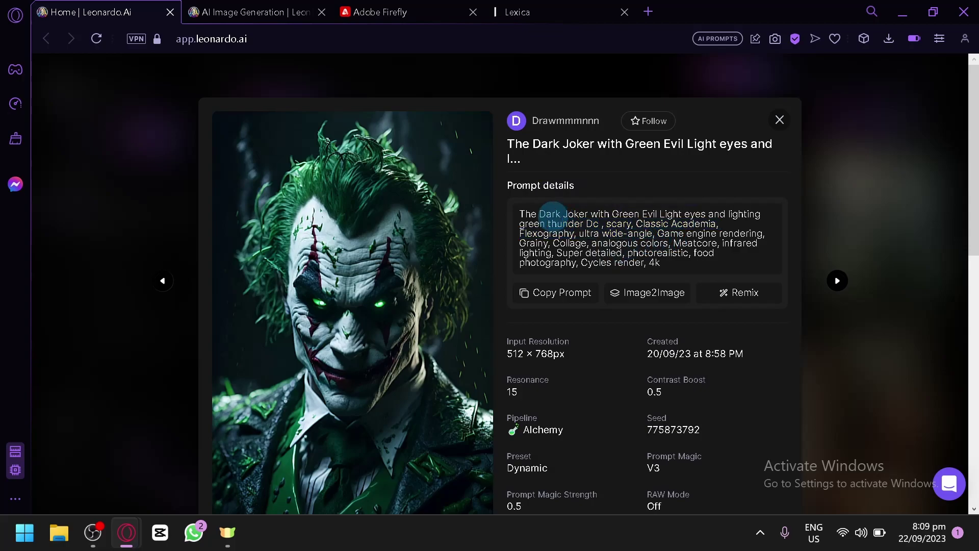
click(781, 128)
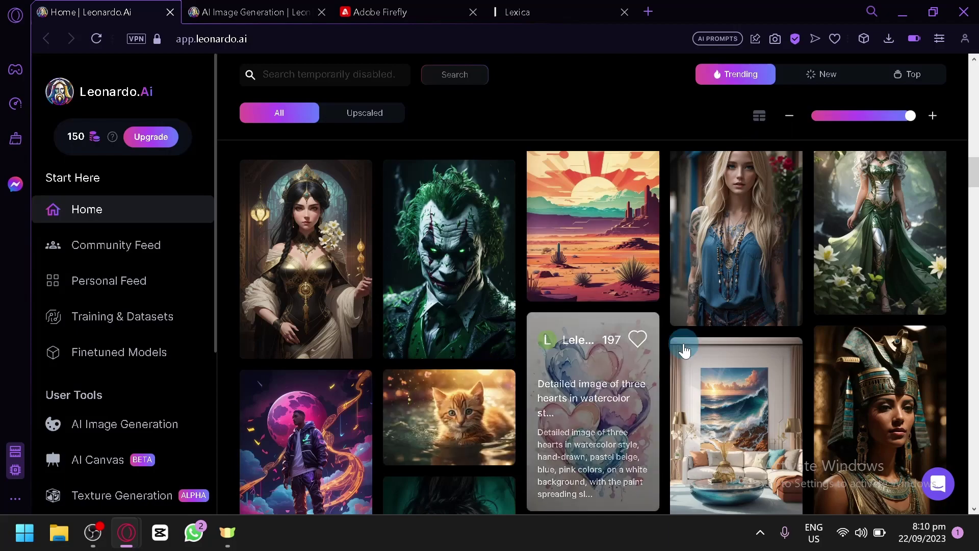
Step: On the pirate-ship generations page, enlarge an image and select its whole prompt
scroll(684, 351, down, 4)
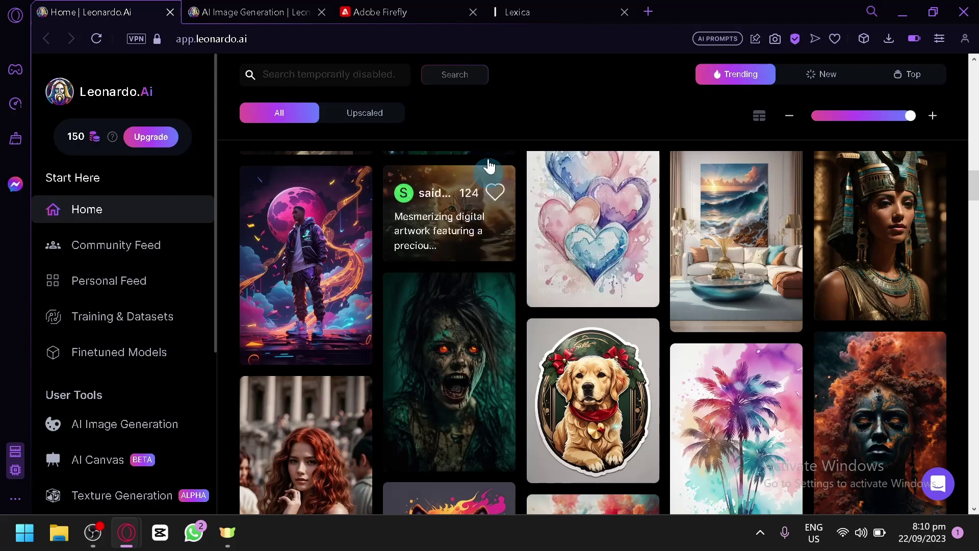
click(310, 11)
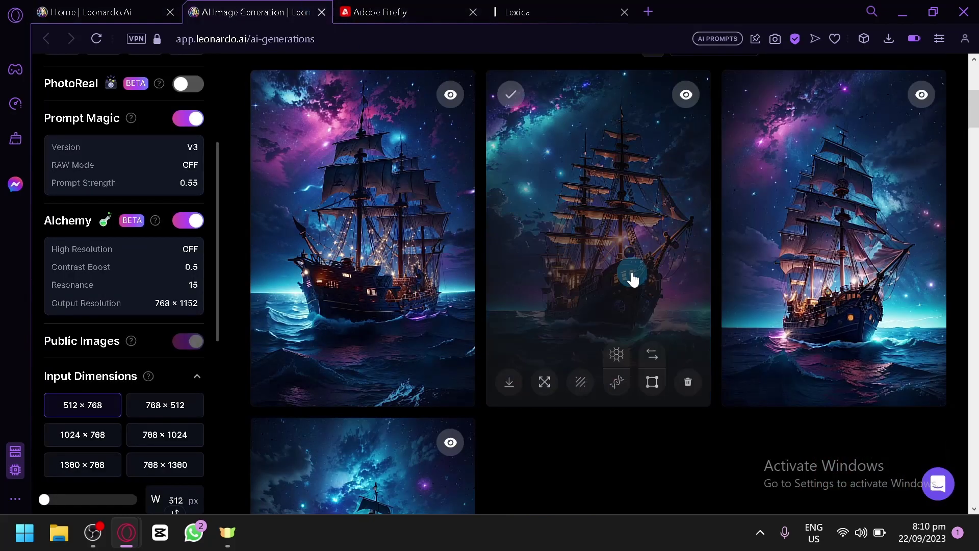
click(632, 275)
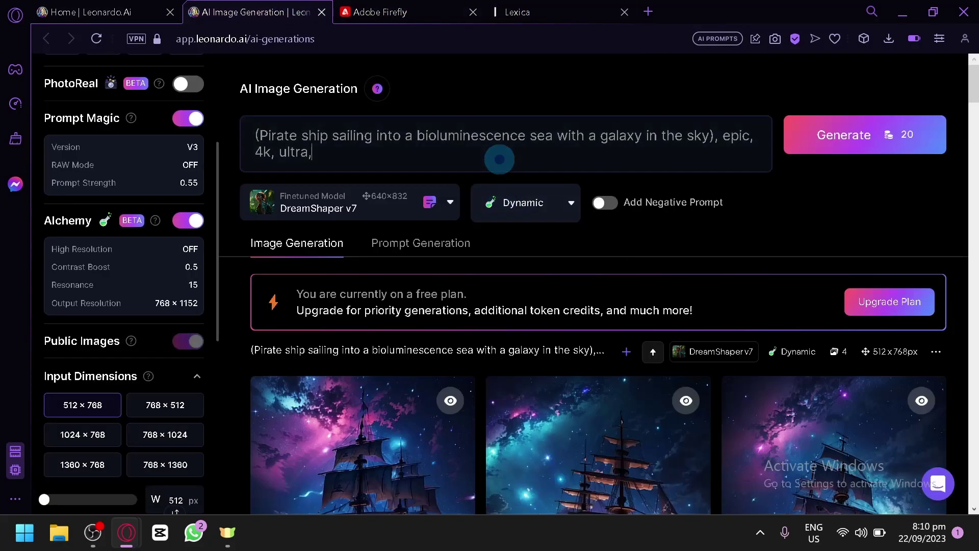
key(ctrl+a)
key(ctrl+c)
Step: Paste the pirate-ship prompt into Adobe Firefly and generate images
click(413, 6)
click(385, 437)
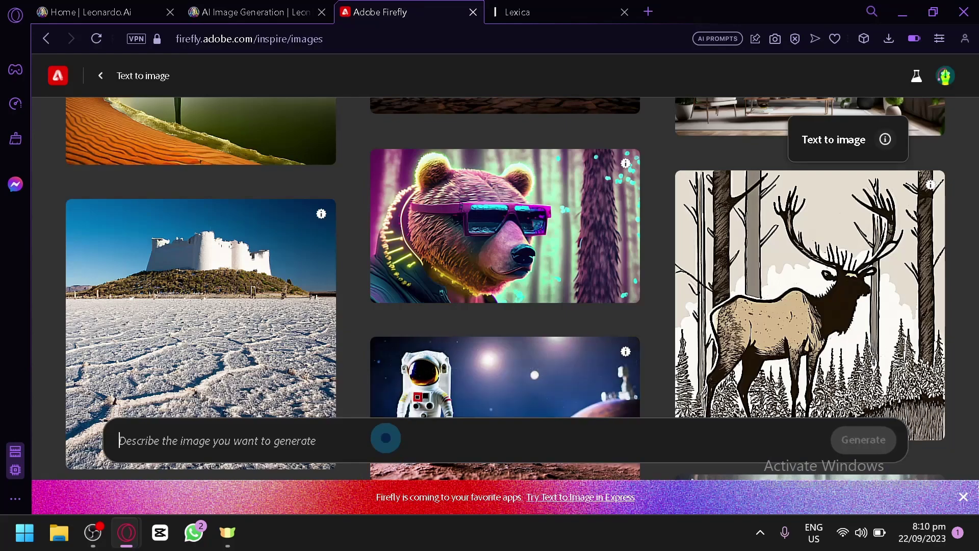
key(ctrl+v)
click(857, 443)
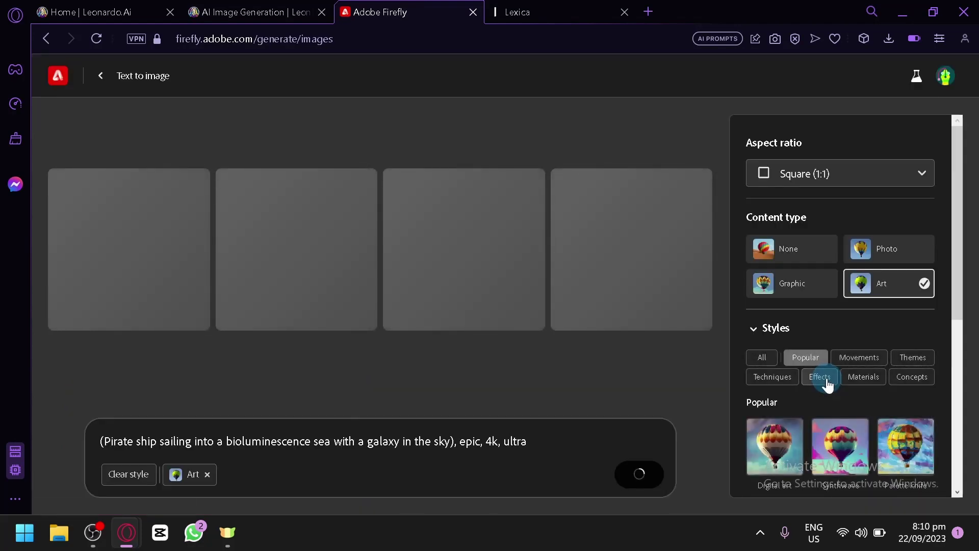
Step: Switch the aspect ratio to Landscape (4:3) and enlarge the first ship result
click(862, 176)
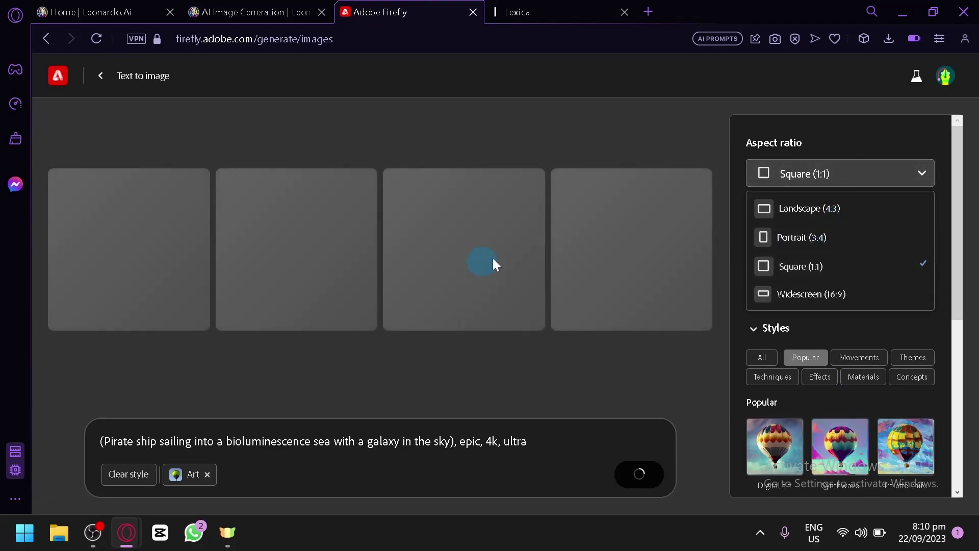
click(851, 207)
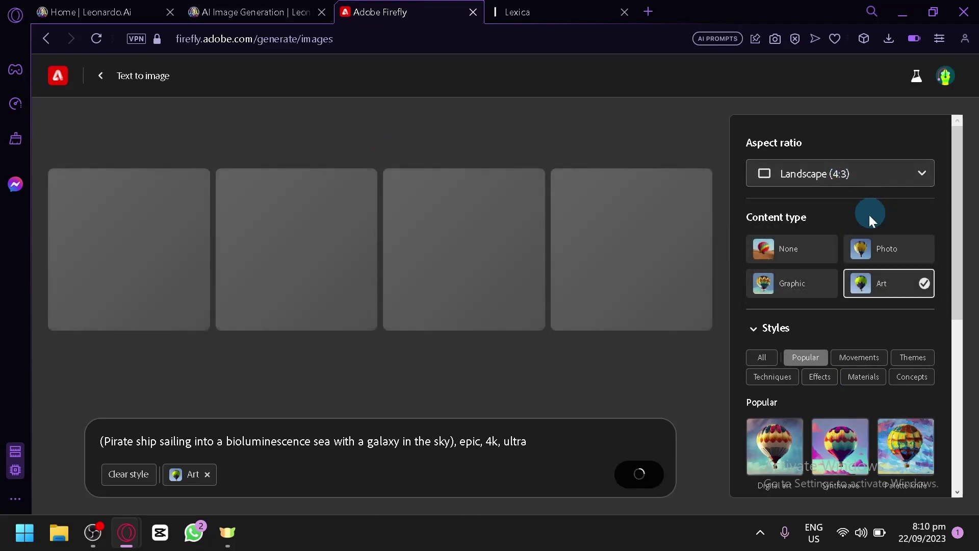
scroll(847, 296, down, 4)
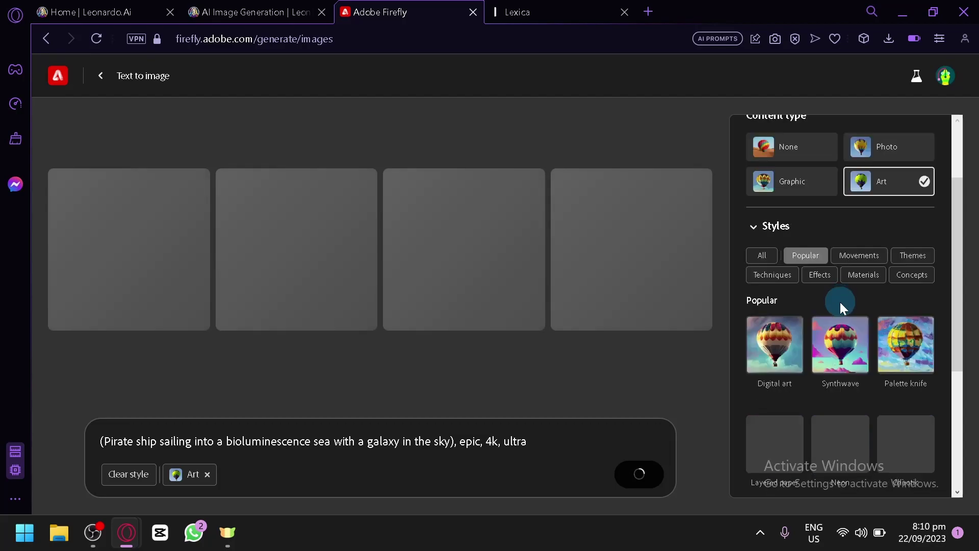
scroll(840, 301, up, 2)
scroll(862, 278, up, 2)
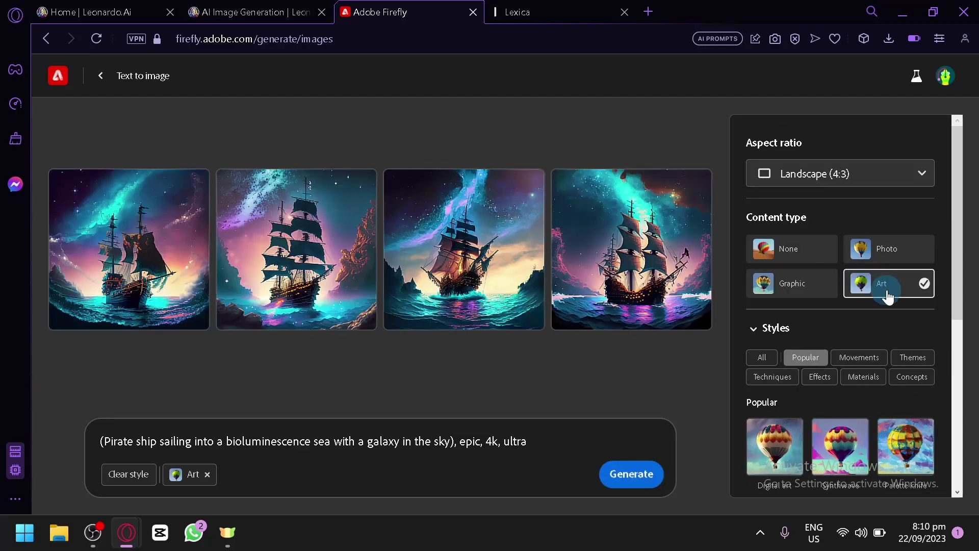
click(113, 234)
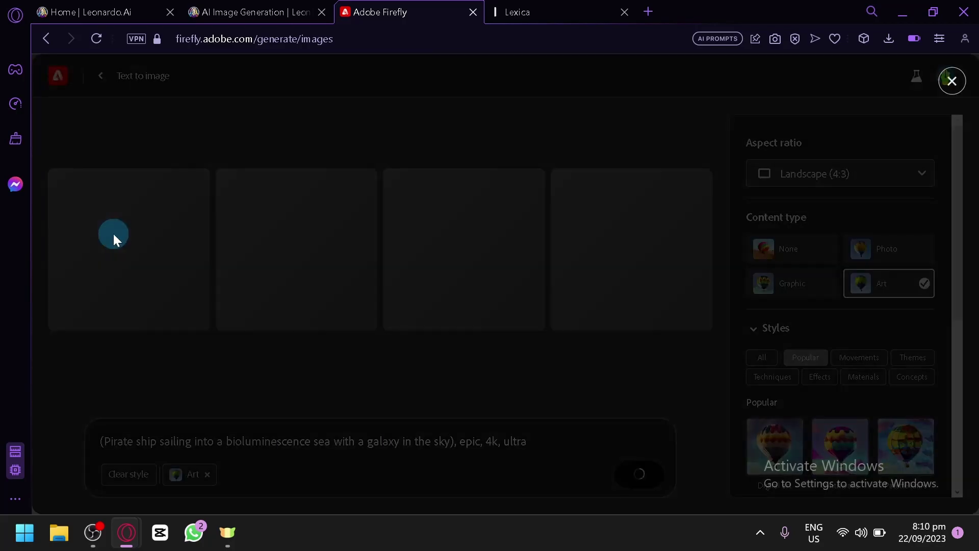
Step: Compare against Leonardo.Ai's second ship image enlarged and zoomed, then return to Firefly
click(250, 12)
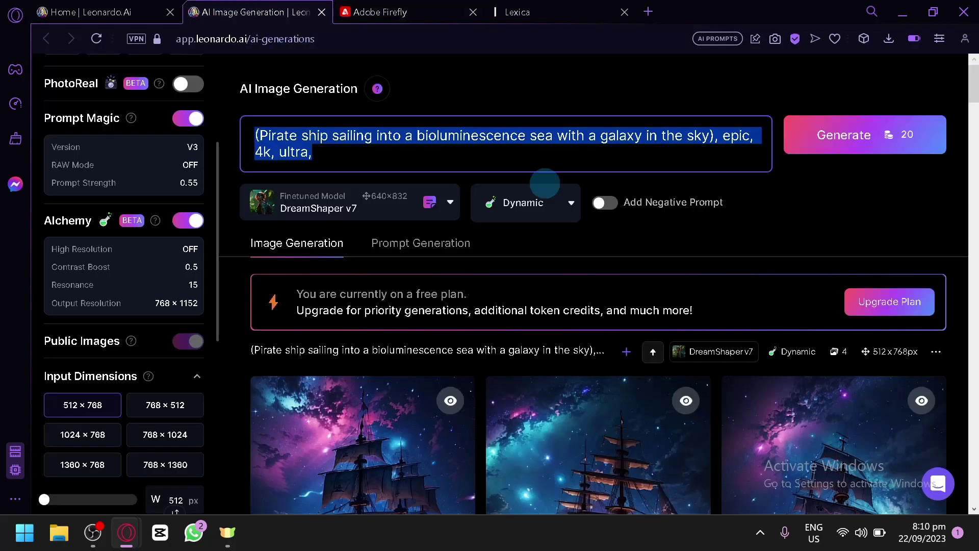
scroll(548, 306, down, 4)
click(557, 313)
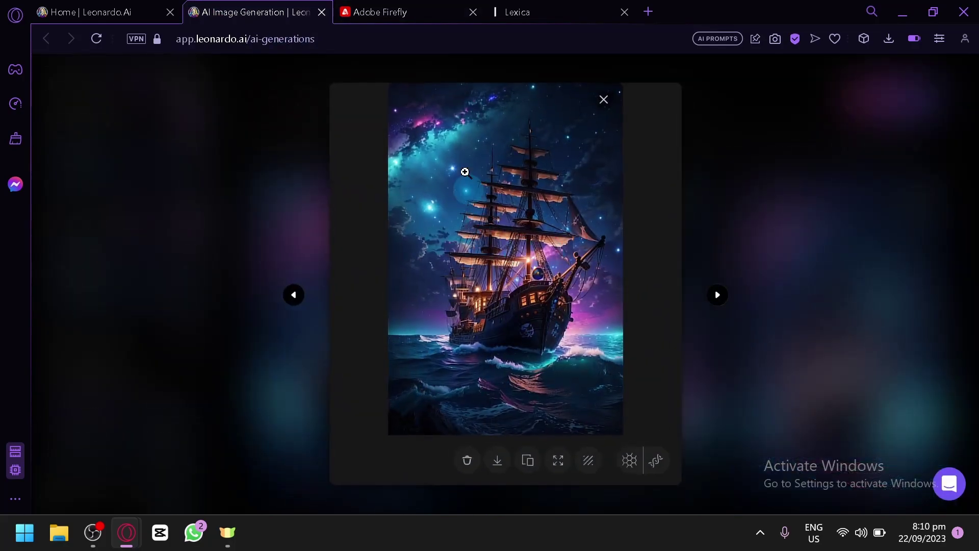
click(496, 243)
scroll(481, 393, down, 5)
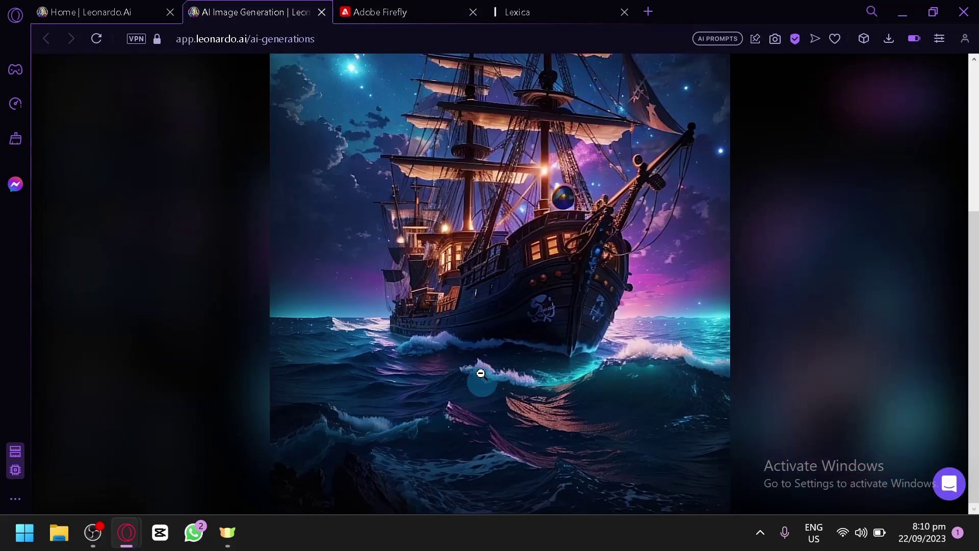
click(400, 10)
Step: Browse the third and fourth ship results, then add the Digital art style
click(592, 470)
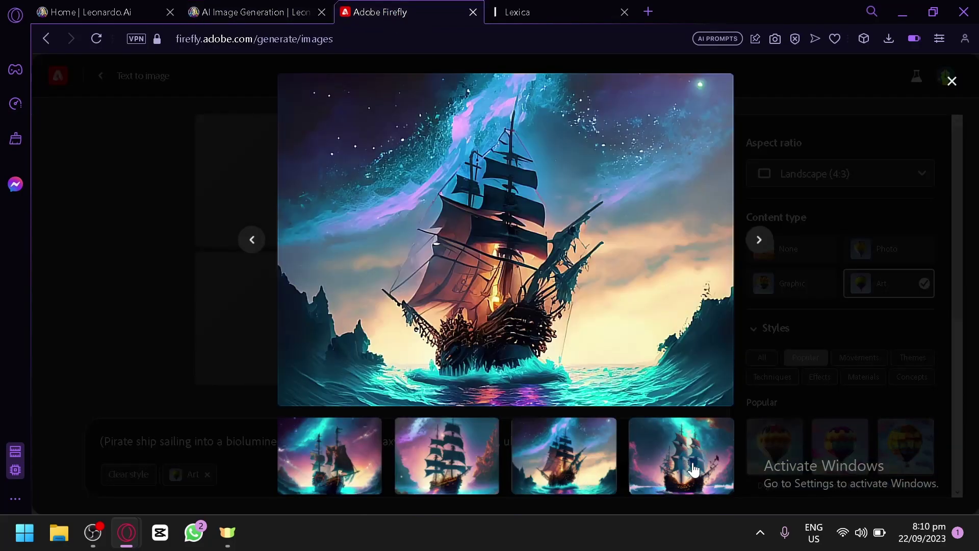
click(675, 462)
click(791, 352)
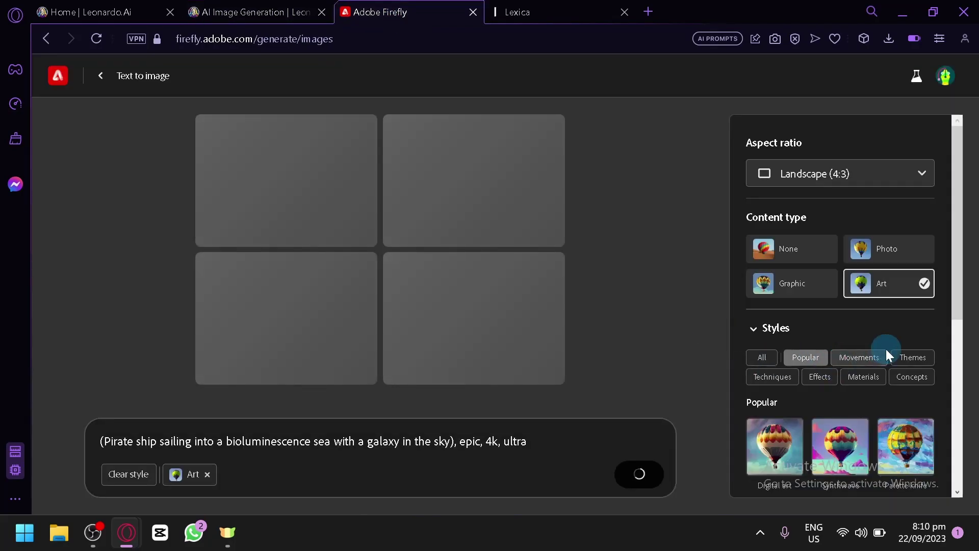
scroll(826, 271, down, 4)
click(775, 244)
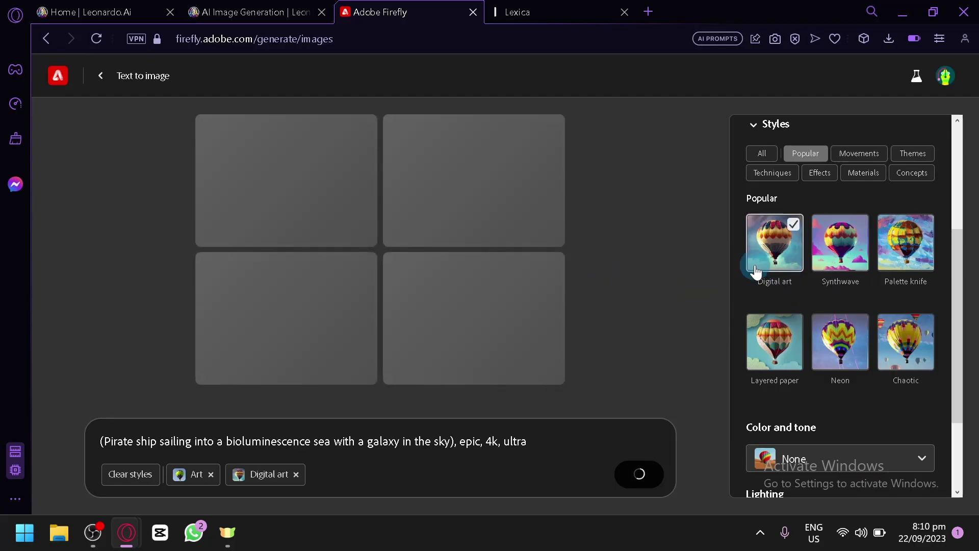
Step: Step through the new Digital art ship images enlarged, then close the view
mouse_move(412, 204)
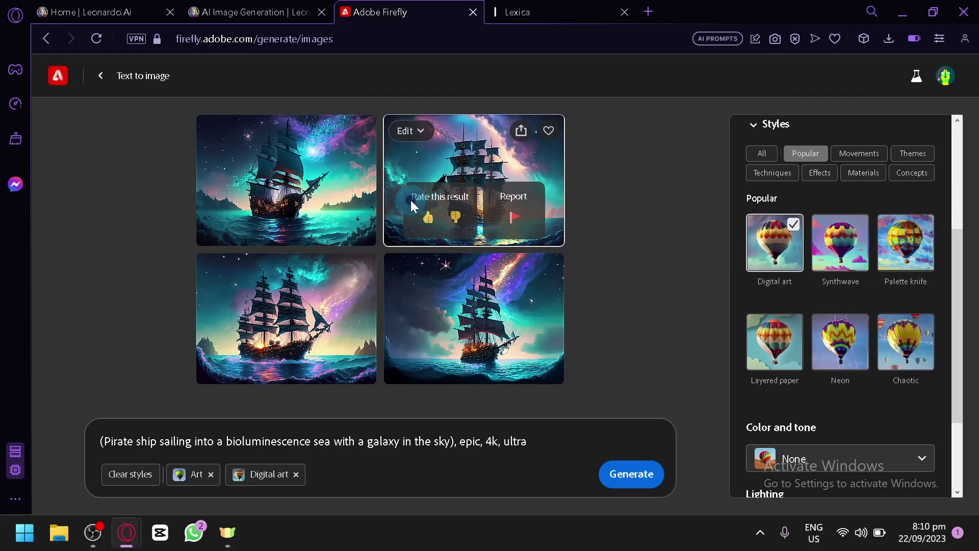
click(423, 157)
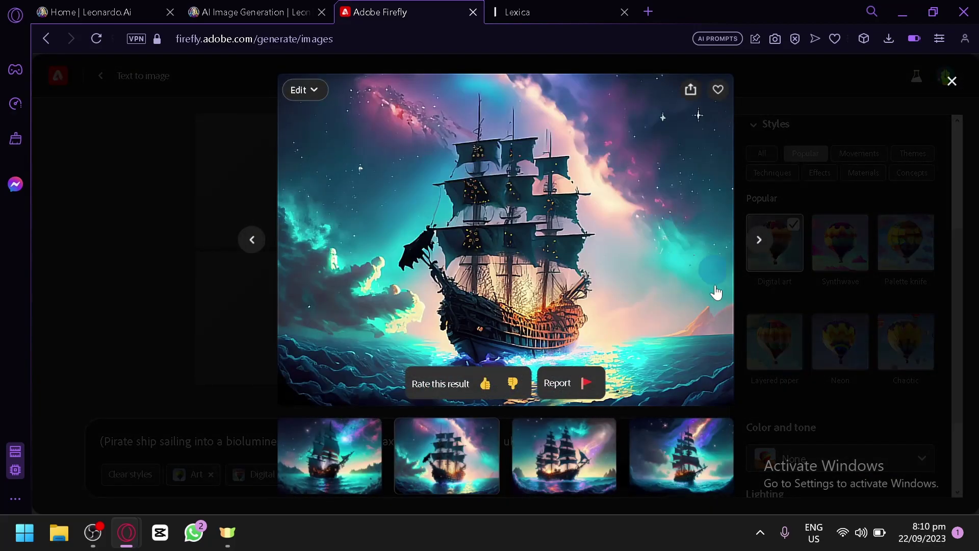
click(760, 241)
click(763, 244)
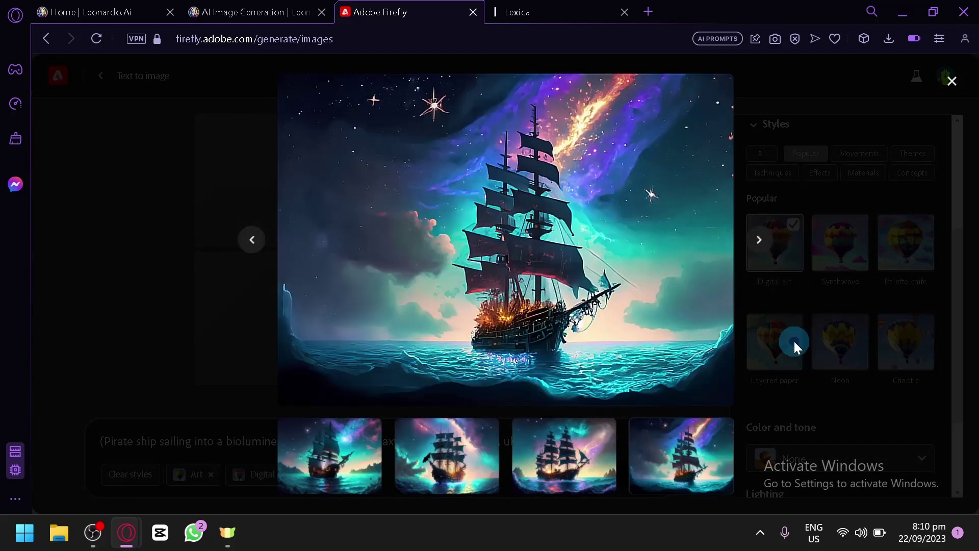
click(794, 340)
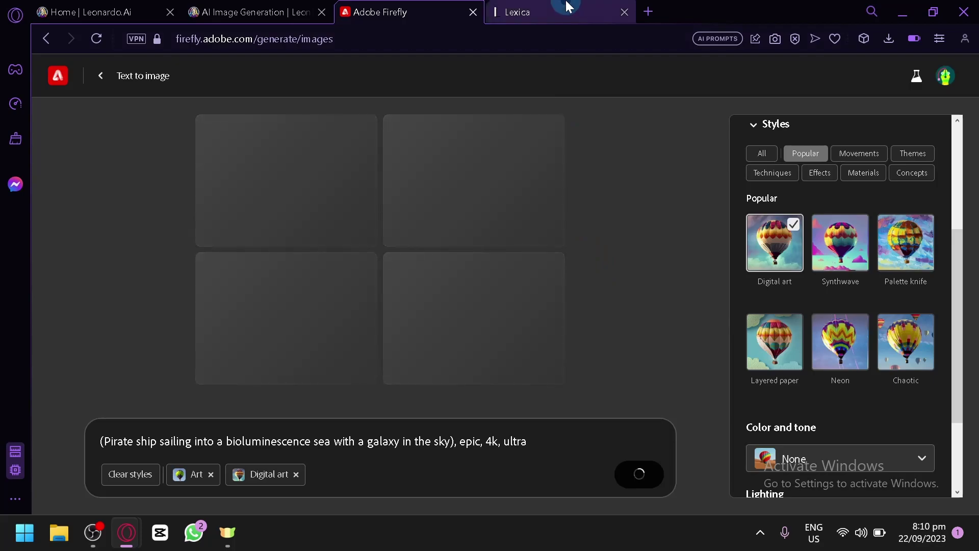
Step: In Lexica, search the gallery for 'fire' images
click(568, 6)
scroll(530, 221, up, 8)
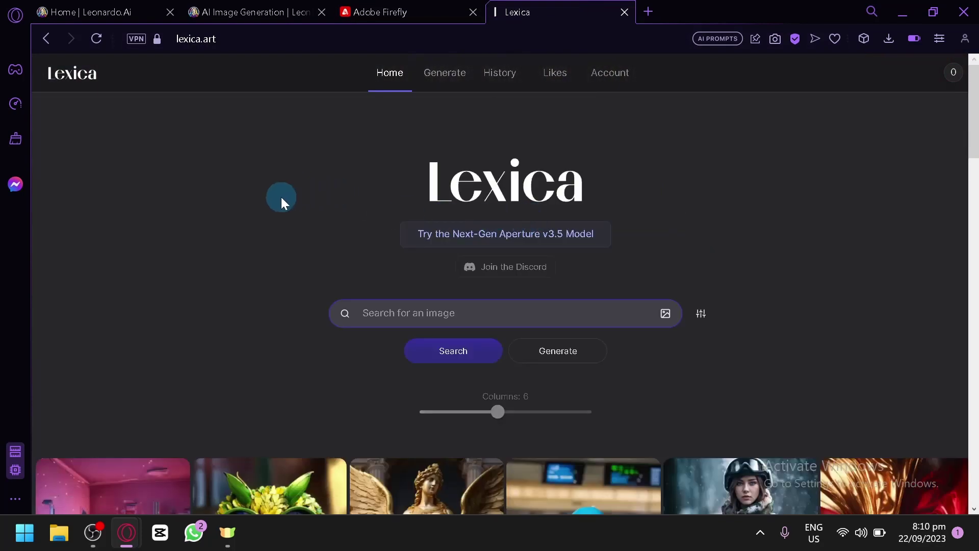
scroll(282, 200, down, 4)
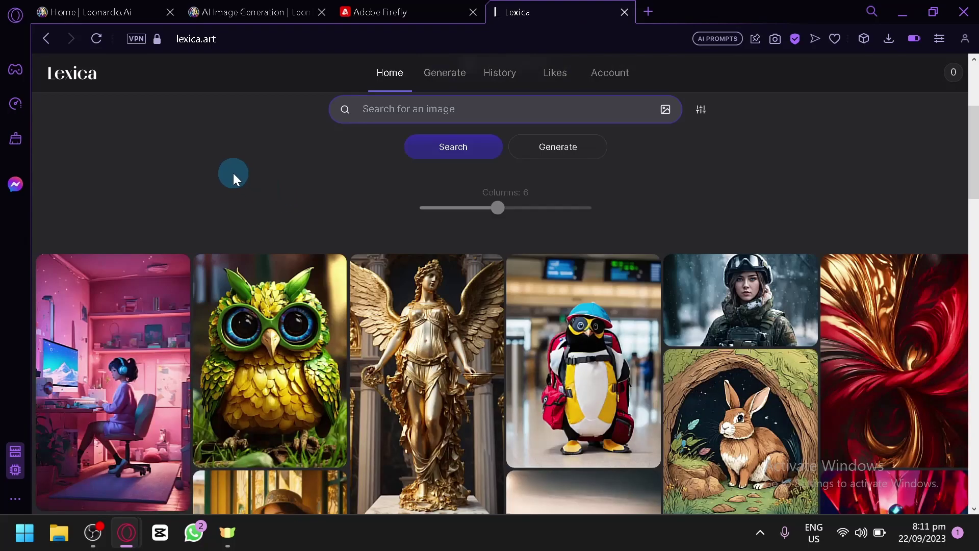
scroll(233, 173, down, 5)
scroll(234, 173, up, 9)
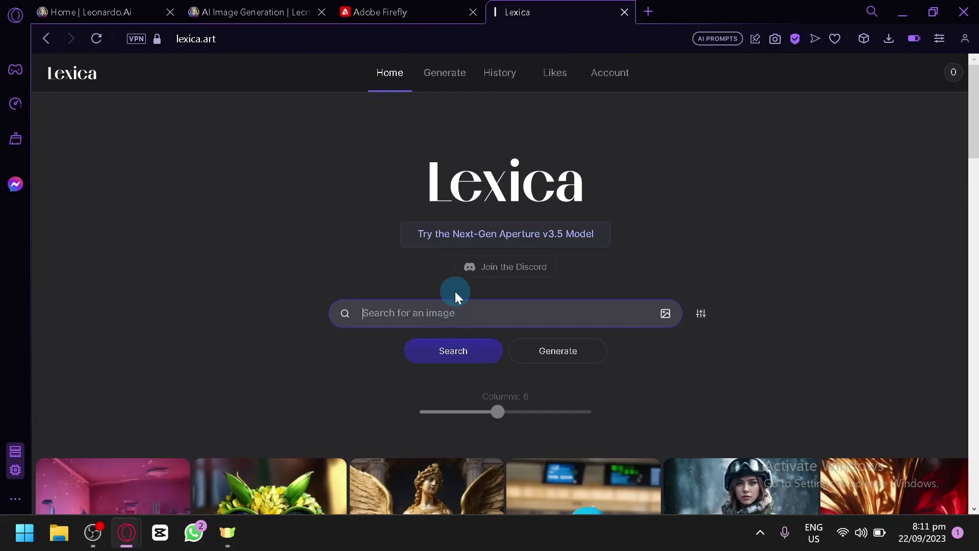
text(fire)
key(Return)
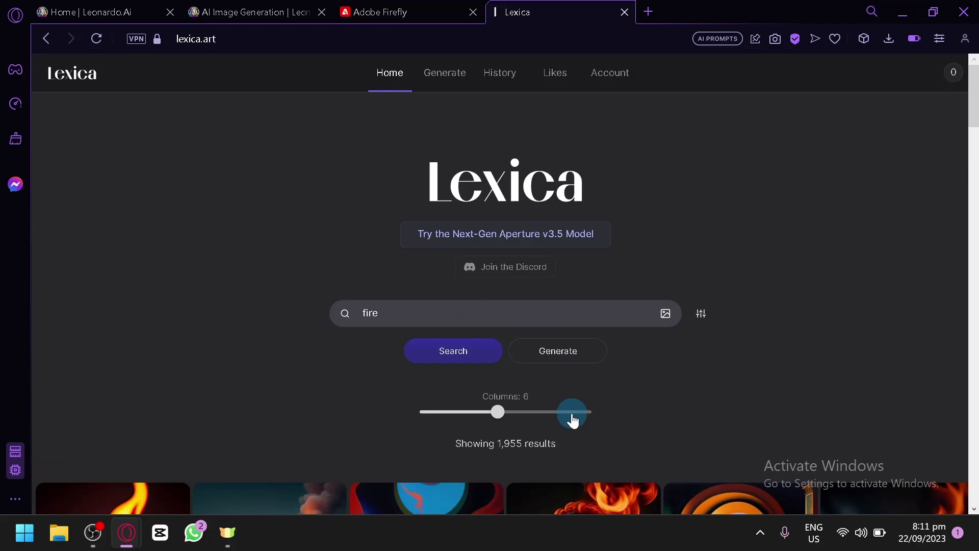
Step: Search Lexica for 'pyramid' images instead
scroll(572, 420, down, 15)
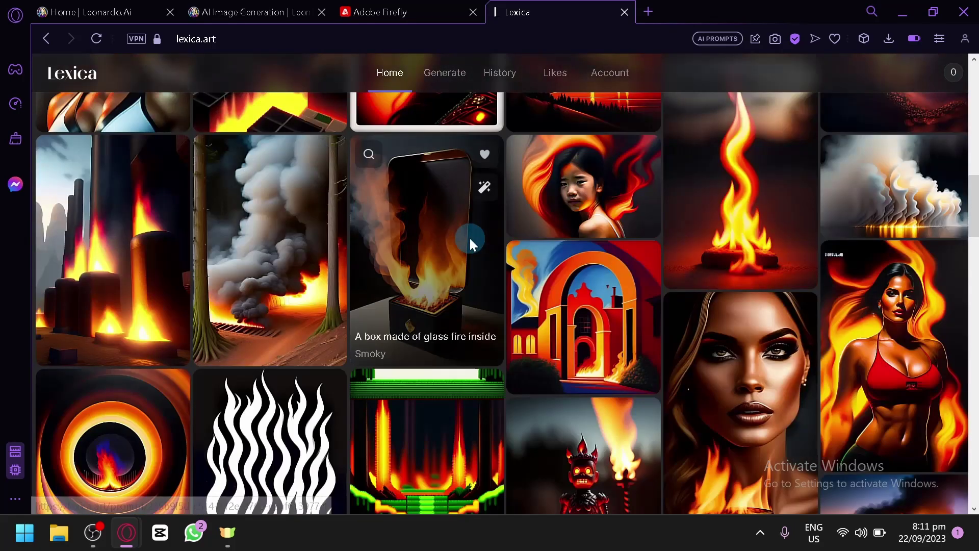
scroll(470, 237, up, 15)
text(pyramid)
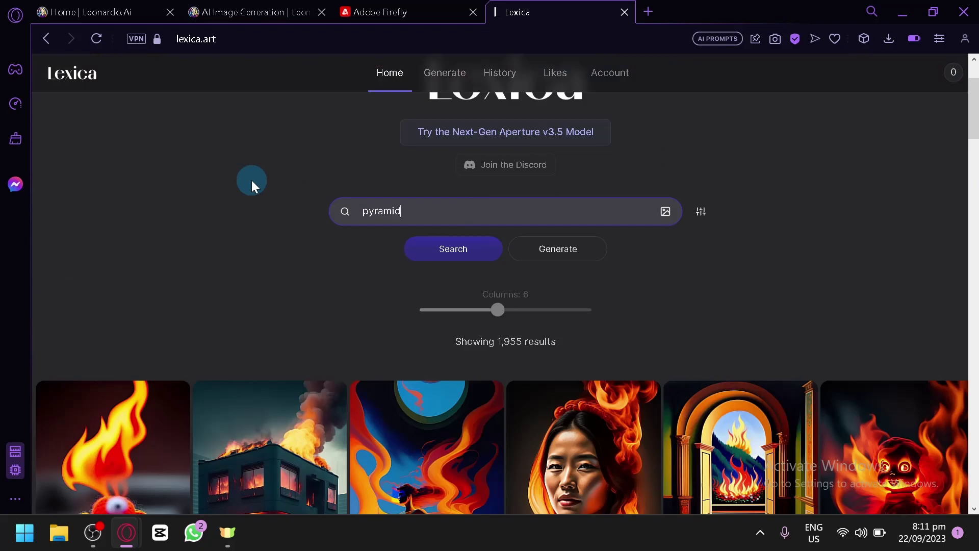
key(Return)
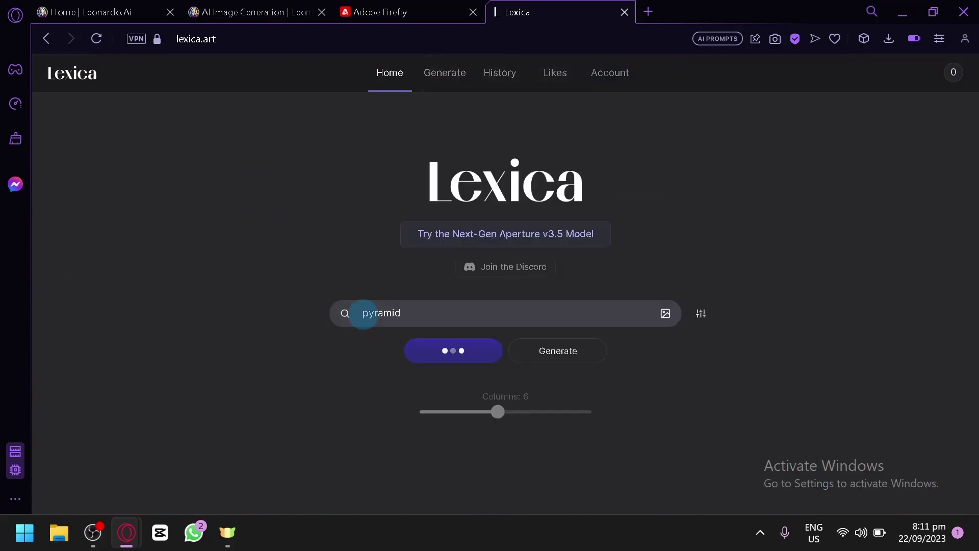
Step: Select the 'pyramid' term and reload the Lexica home page with an empty search
scroll(364, 315, down, 8)
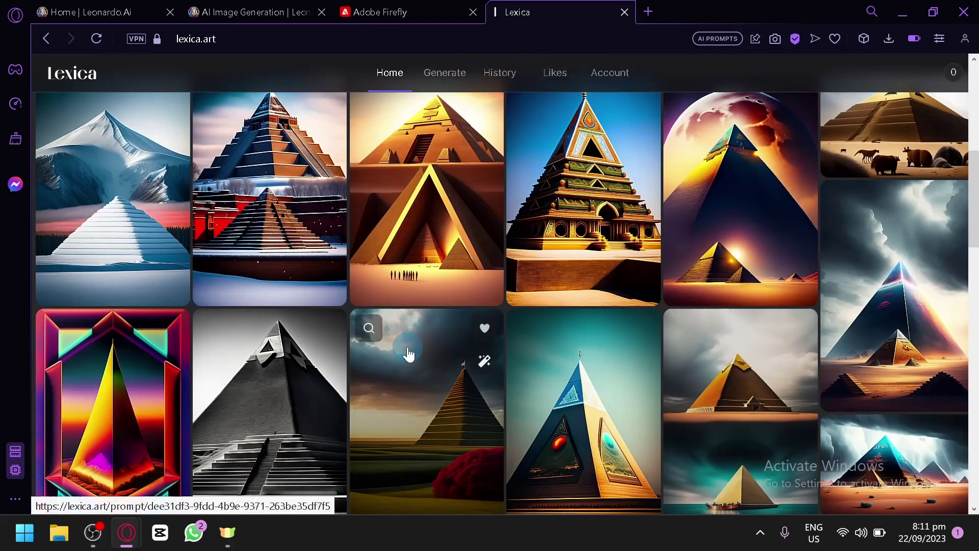
scroll(475, 323, down, 6)
scroll(612, 326, up, 15)
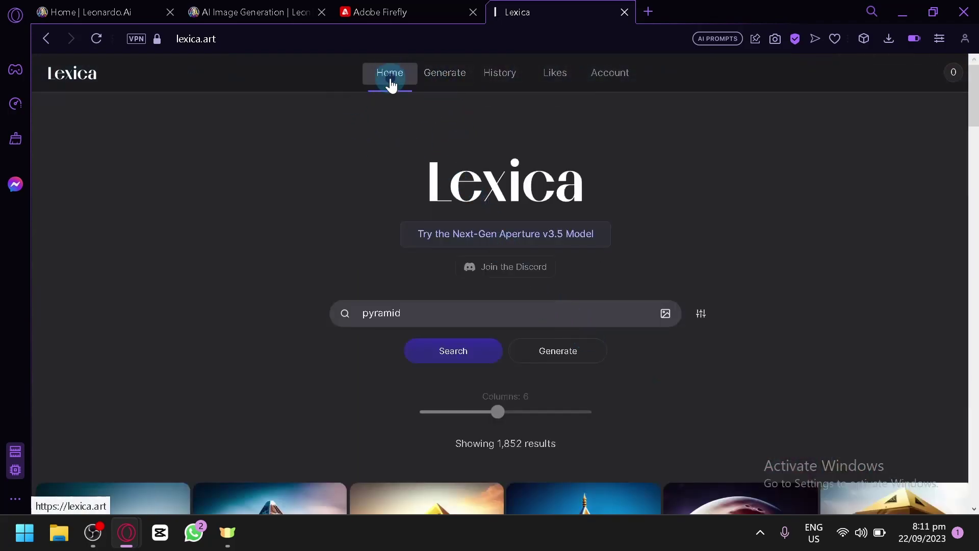
double_click(427, 311)
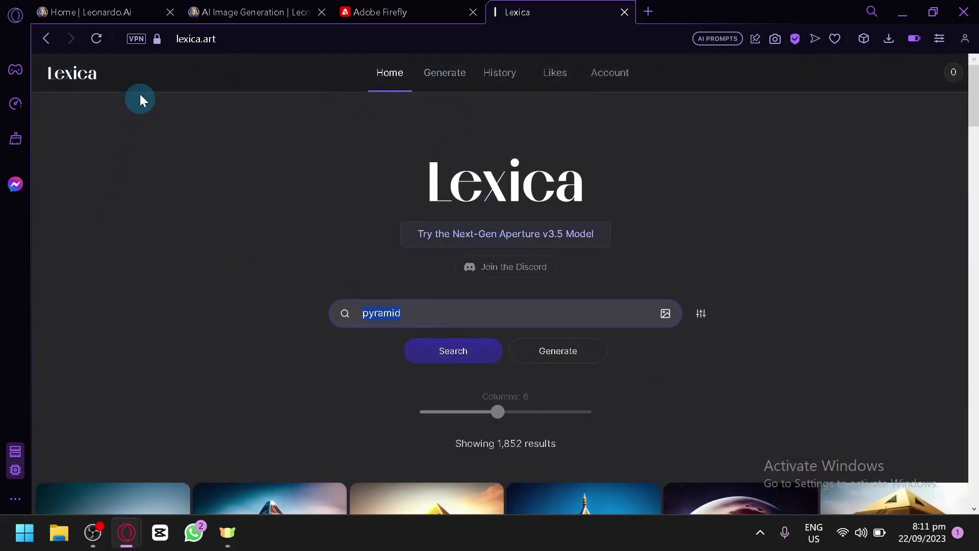
click(88, 83)
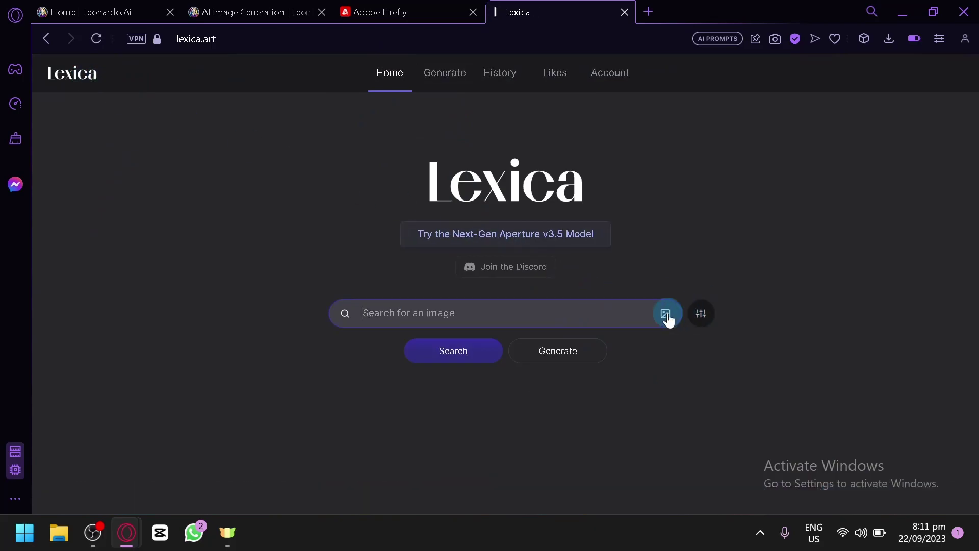
scroll(575, 352, down, 8)
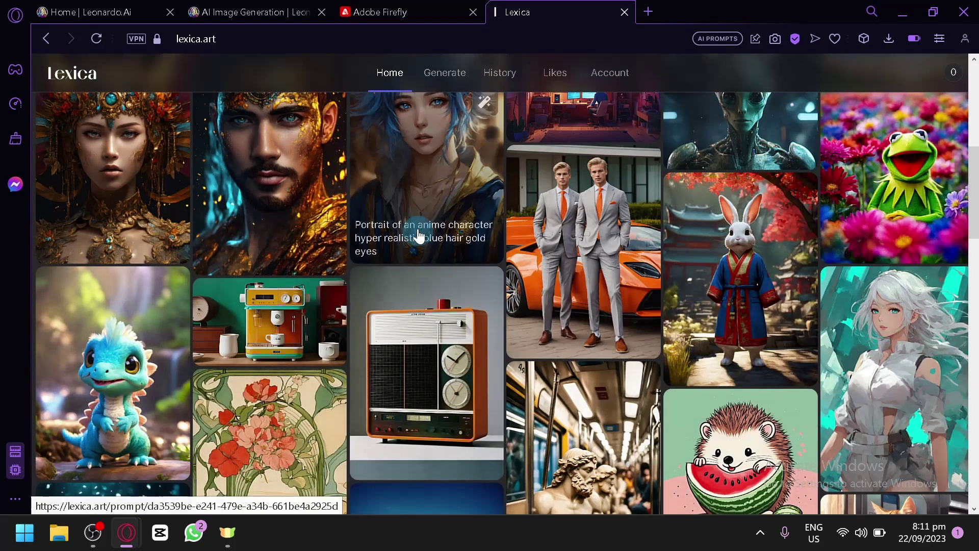
scroll(407, 229, up, 2)
scroll(270, 335, down, 7)
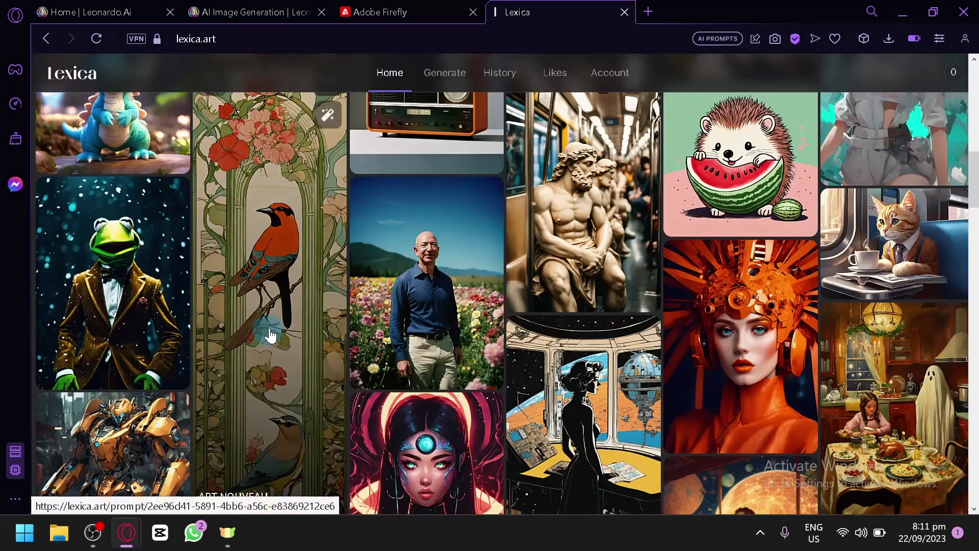
scroll(352, 329, down, 10)
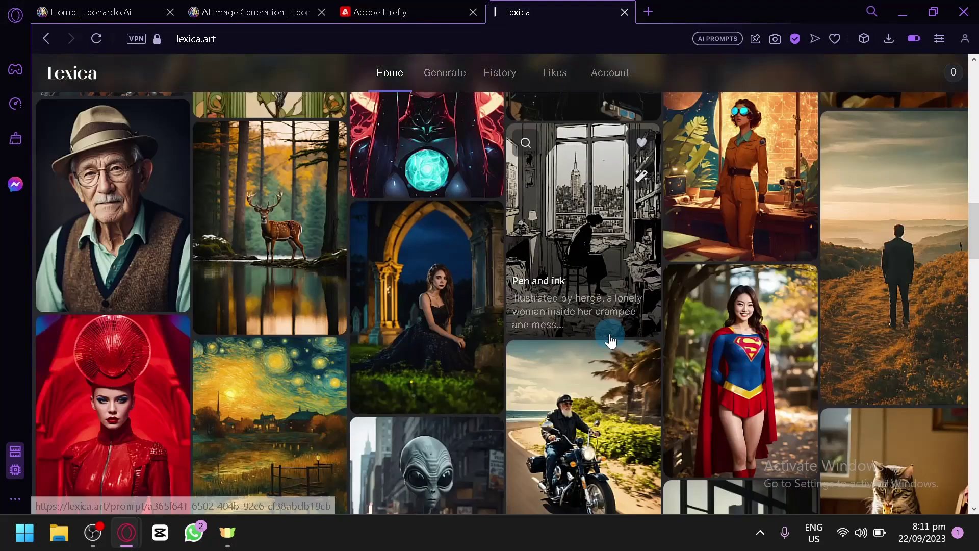
scroll(621, 338, down, 2)
scroll(633, 324, up, 2)
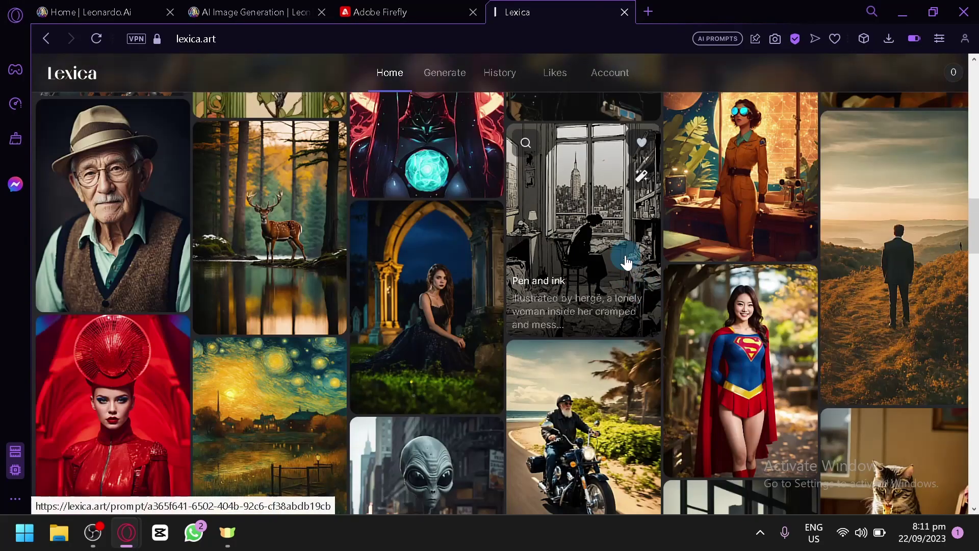
scroll(625, 231, down, 6)
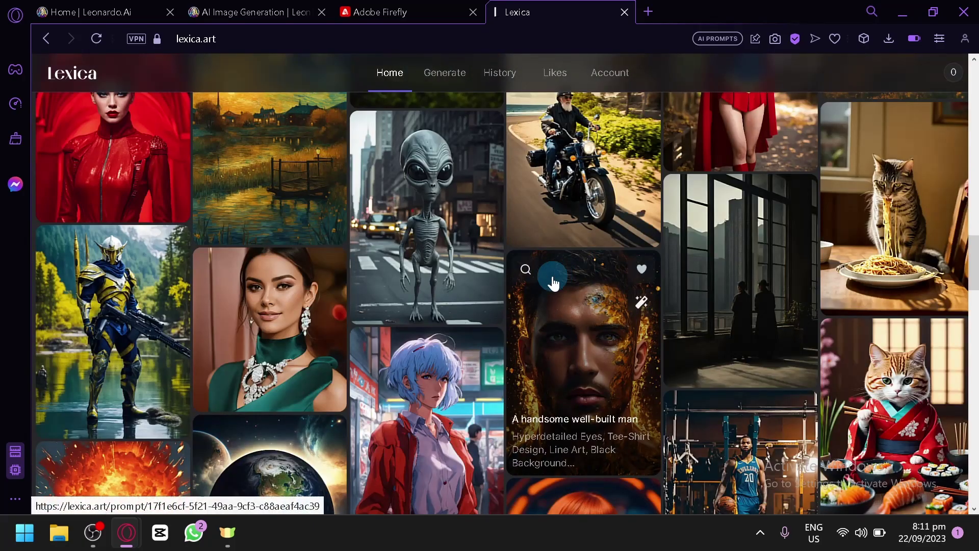
scroll(552, 282, down, 7)
scroll(513, 312, down, 2)
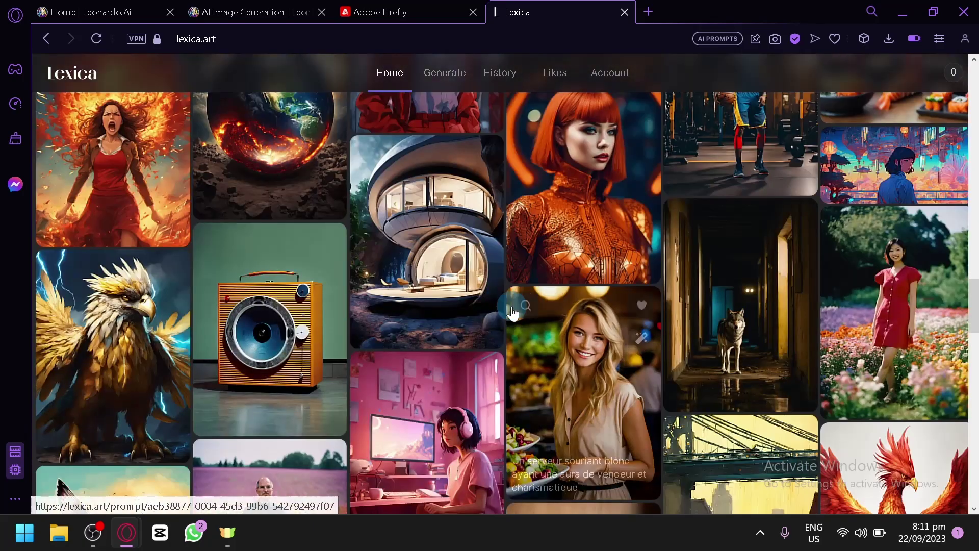
scroll(467, 337, down, 5)
scroll(466, 340, up, 3)
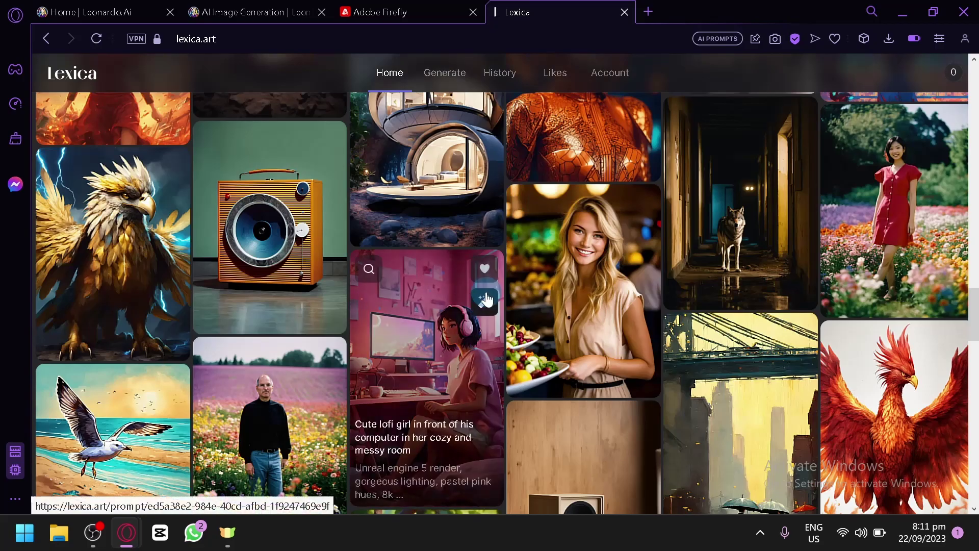
scroll(480, 301, down, 4)
scroll(457, 305, up, 4)
scroll(452, 307, down, 4)
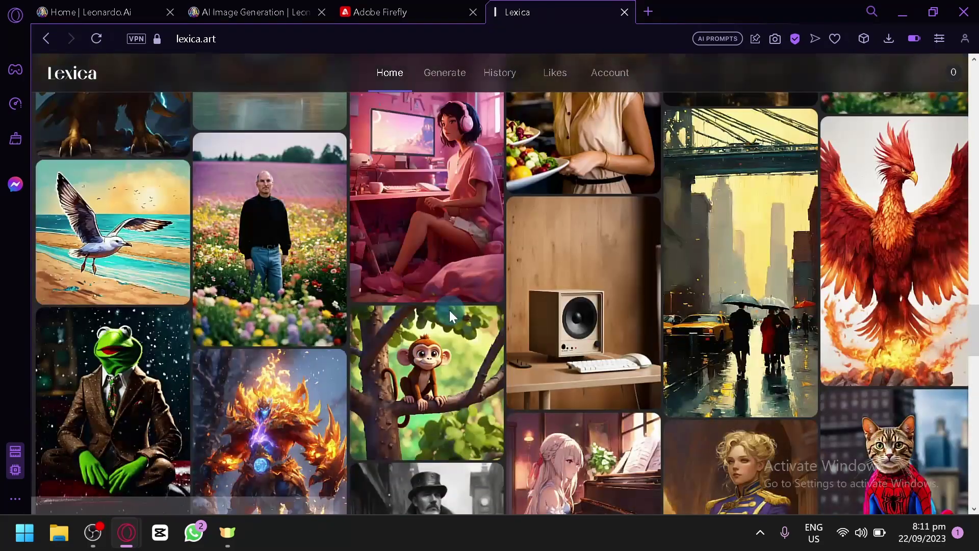
scroll(449, 310, down, 3)
scroll(460, 306, up, 8)
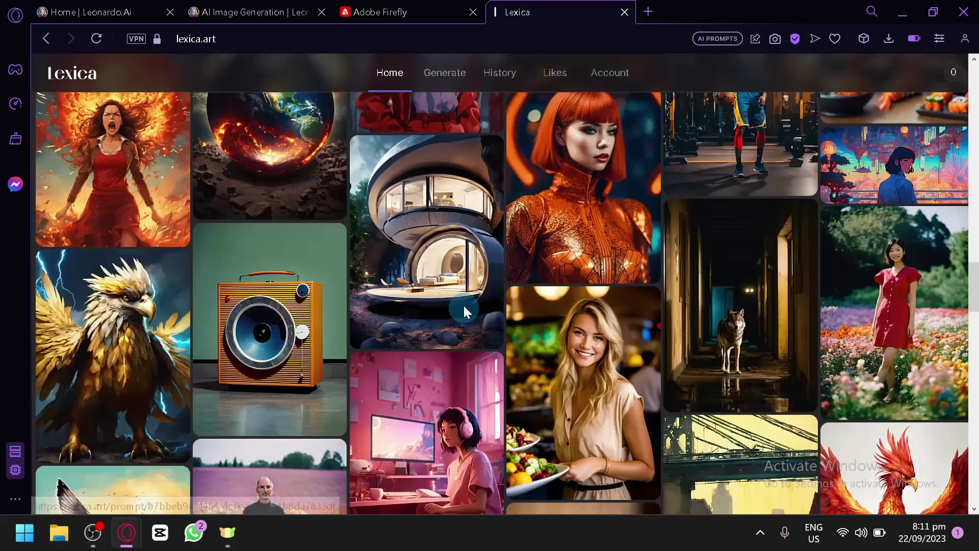
scroll(472, 301, up, 15)
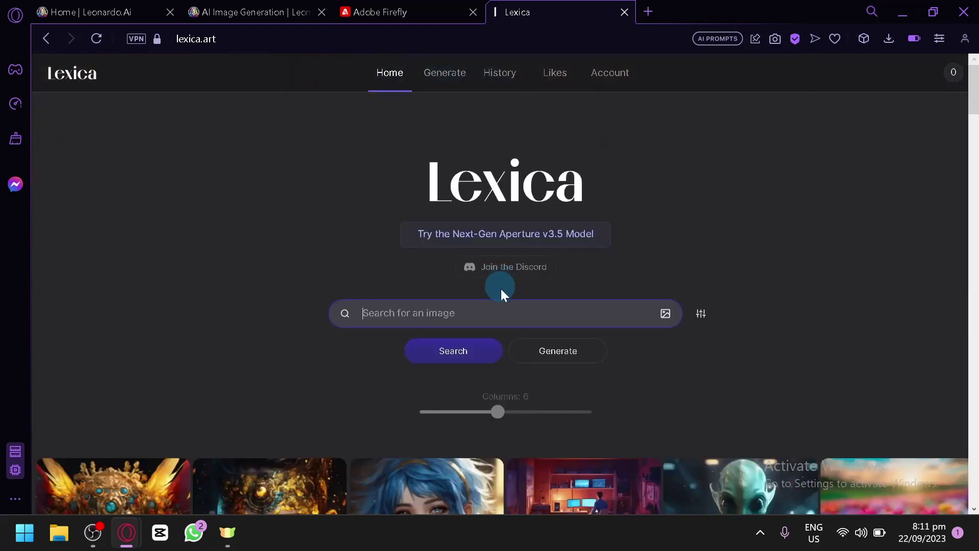
Step: Paste the pirate-ship prompt into Lexica's generator and try generating
click(467, 87)
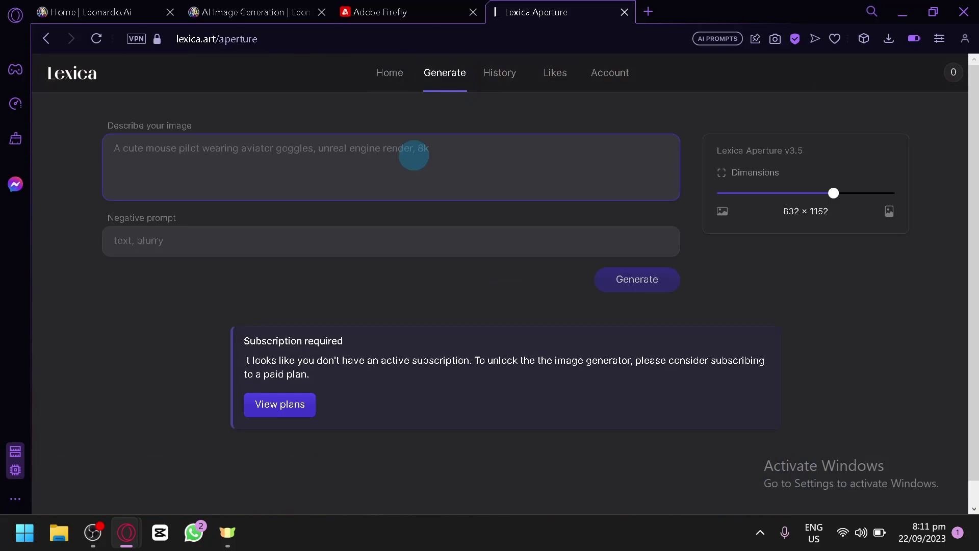
text((Pirate ship sailing into a bioluminescence sea with a galaxy in the sky), epic, 4k, ultra,)
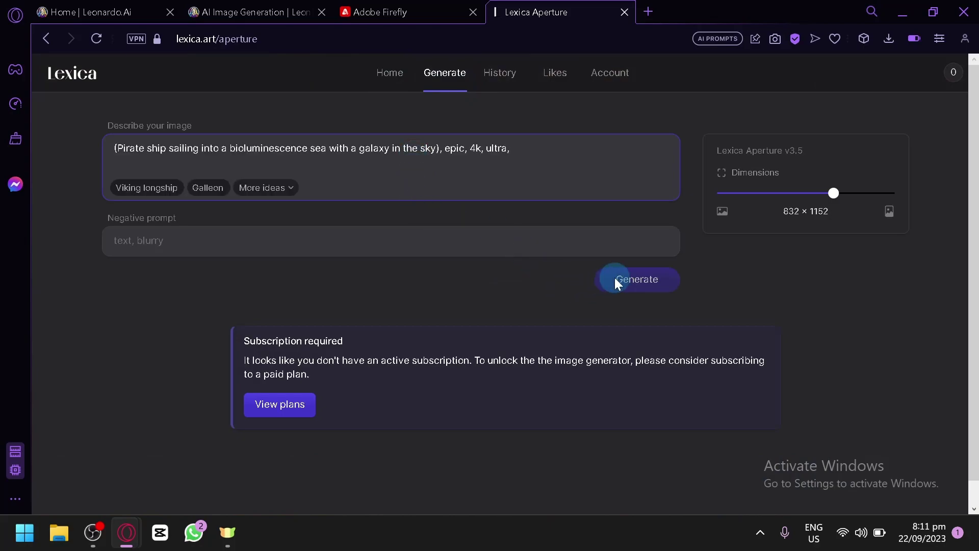
click(524, 243)
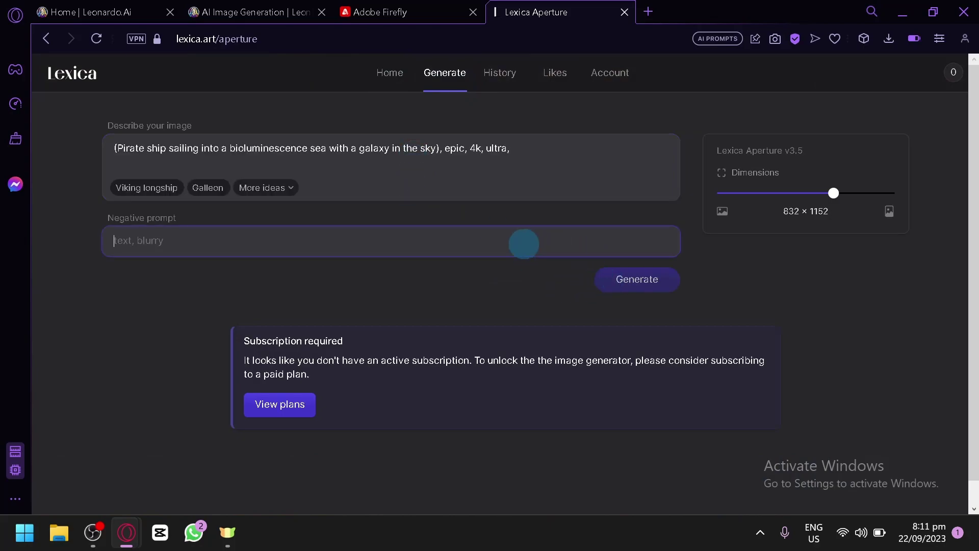
click(653, 279)
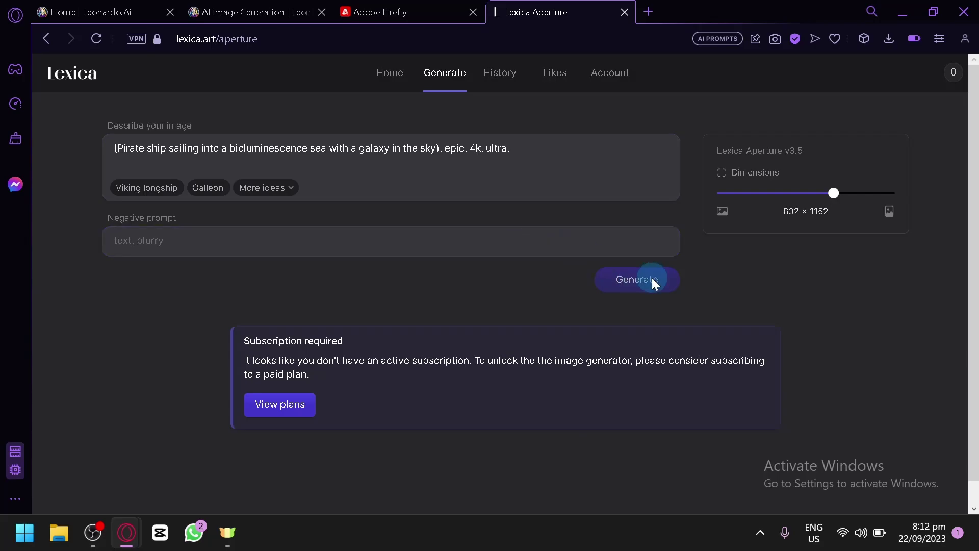
Step: Review the required subscription plans on the Memberships page, then return home
click(283, 404)
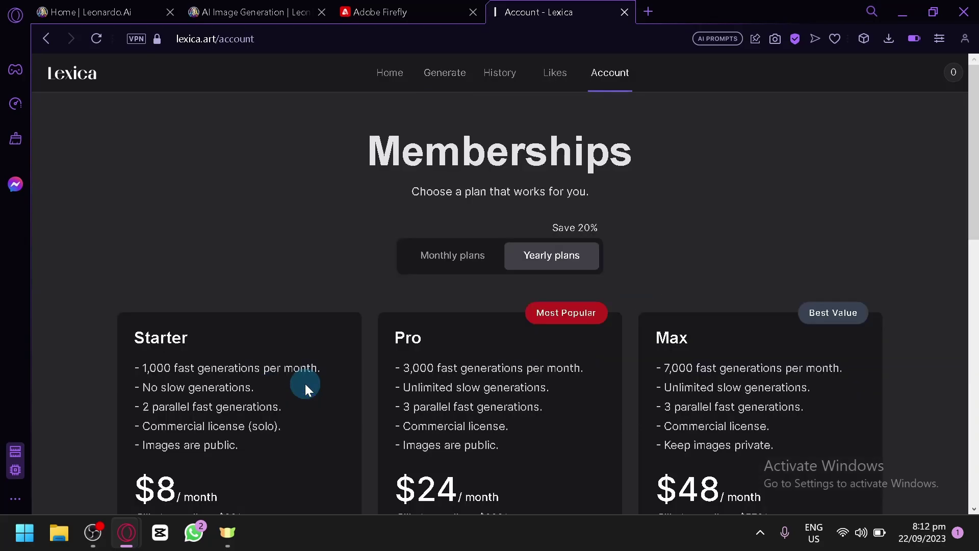
scroll(309, 383, down, 4)
scroll(310, 379, up, 2)
scroll(754, 223, down, 10)
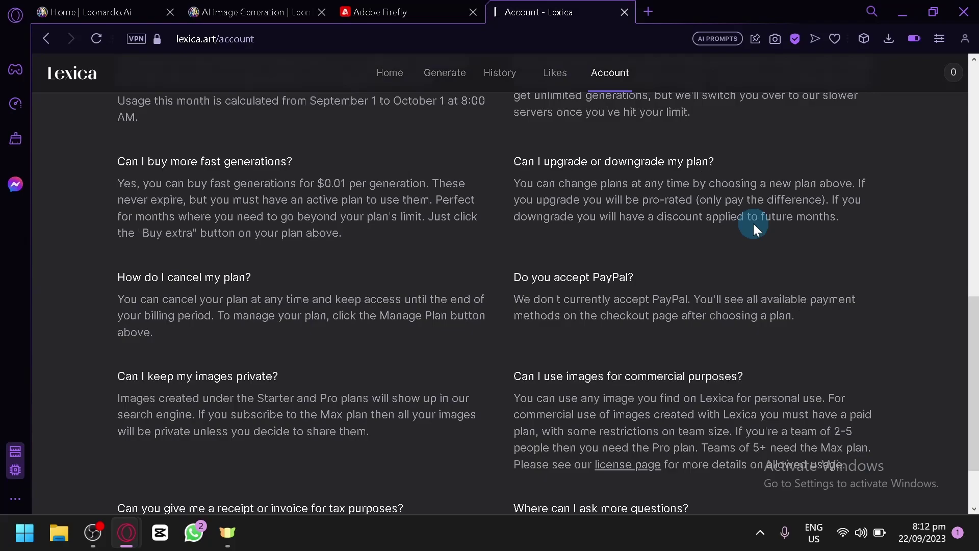
scroll(750, 227, up, 10)
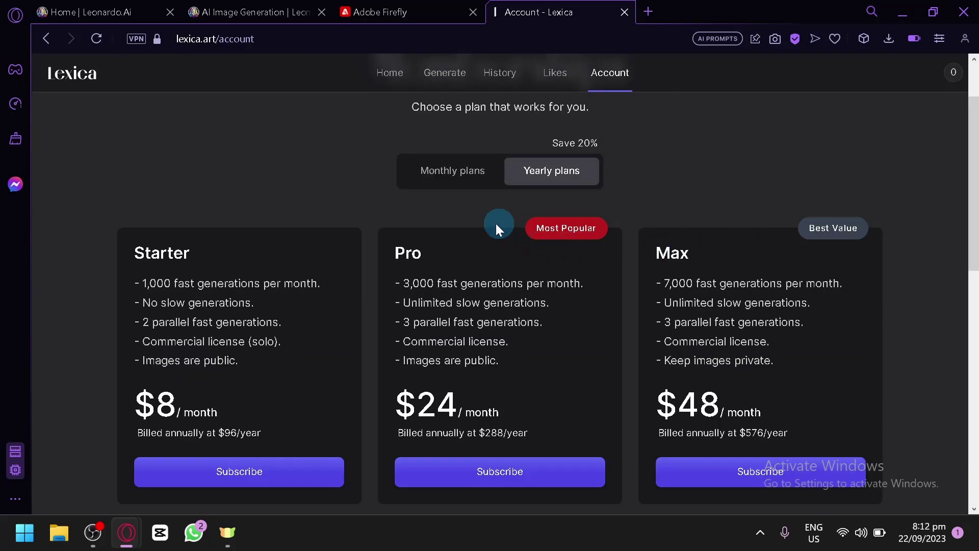
scroll(505, 134, up, 2)
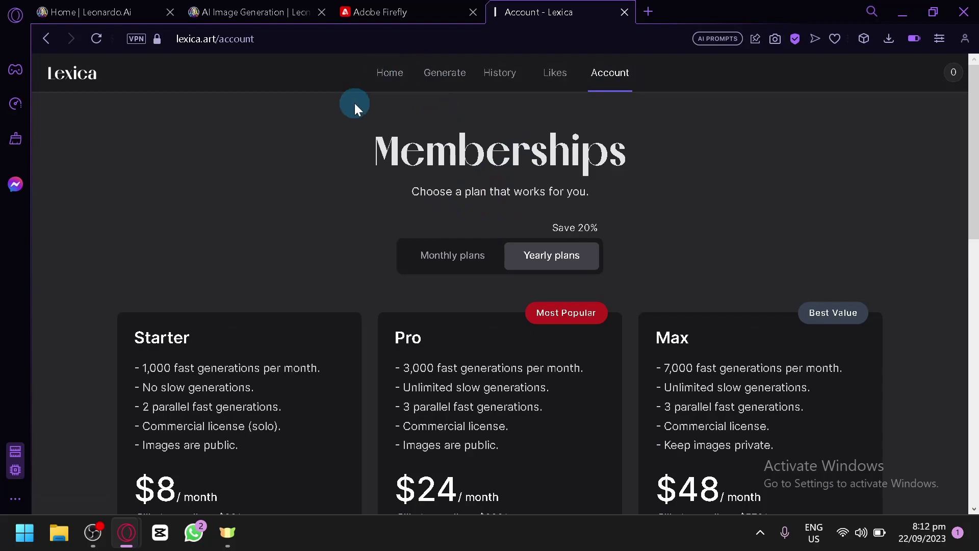
click(393, 82)
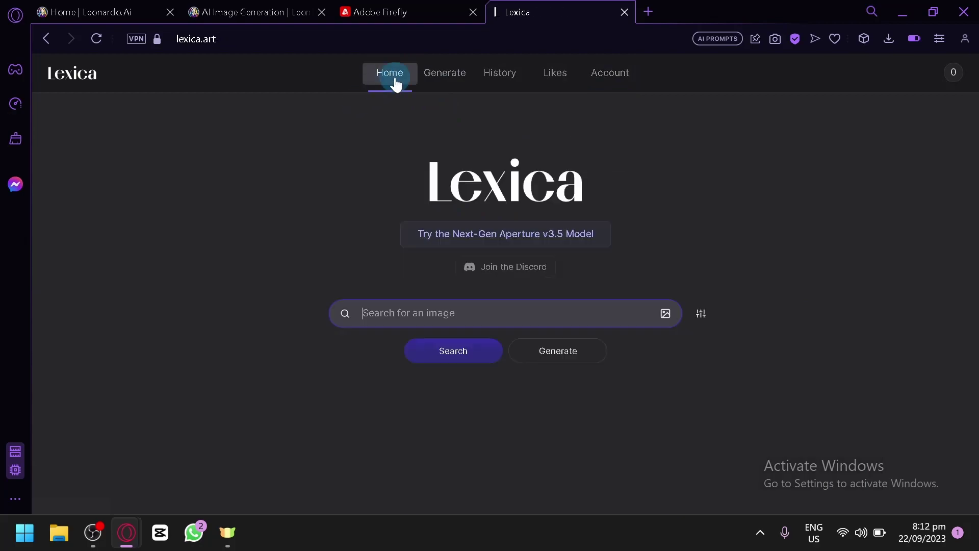
Step: Reopen Lexica's Aperture generator and drag the Dimensions slider to 1024 × 960
click(432, 67)
scroll(504, 290, down, 1)
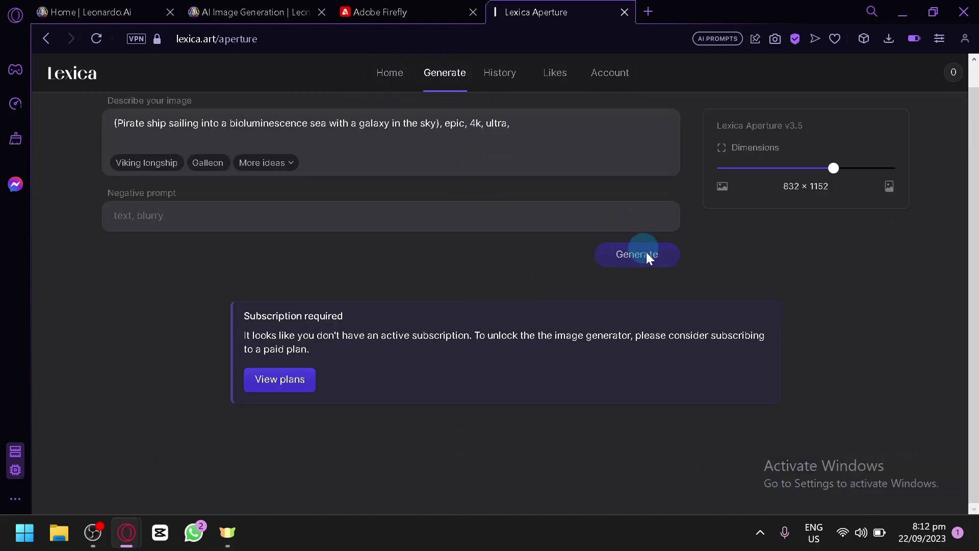
scroll(636, 230, up, 1)
drag(833, 193, 802, 204)
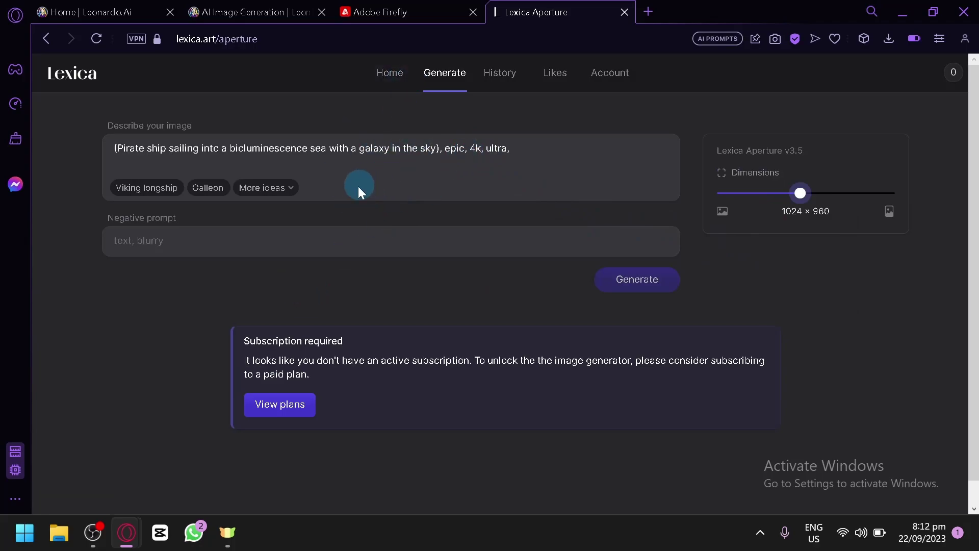
Step: Send Lexica home, then scroll Leonardo.Ai's Featured Models and Recent Creations
click(390, 72)
click(136, 7)
scroll(837, 245, up, 15)
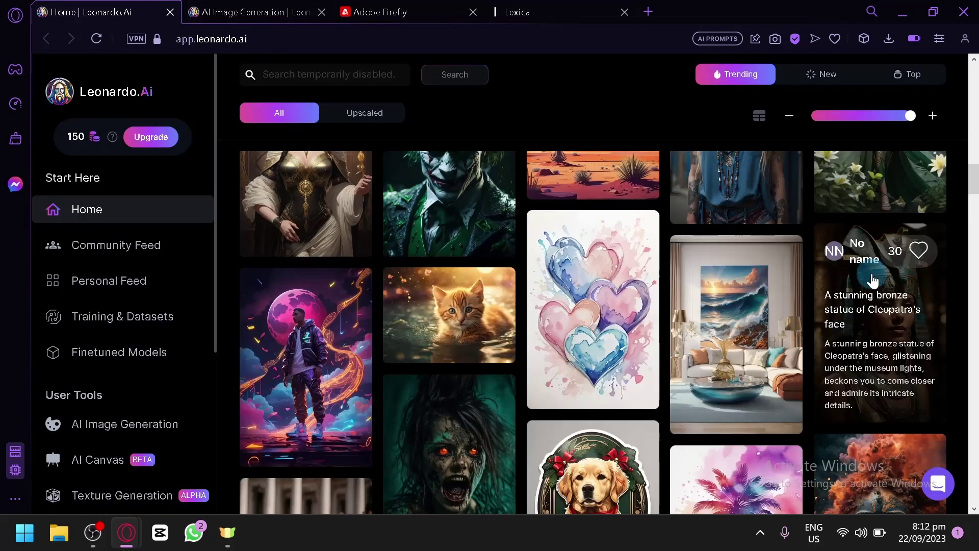
scroll(678, 301, up, 3)
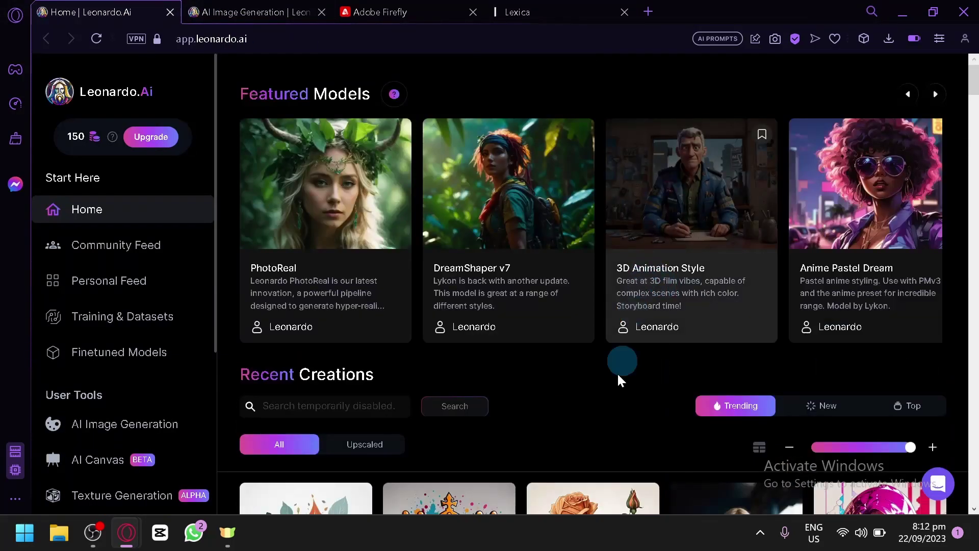
scroll(505, 413, down, 10)
scroll(512, 408, up, 10)
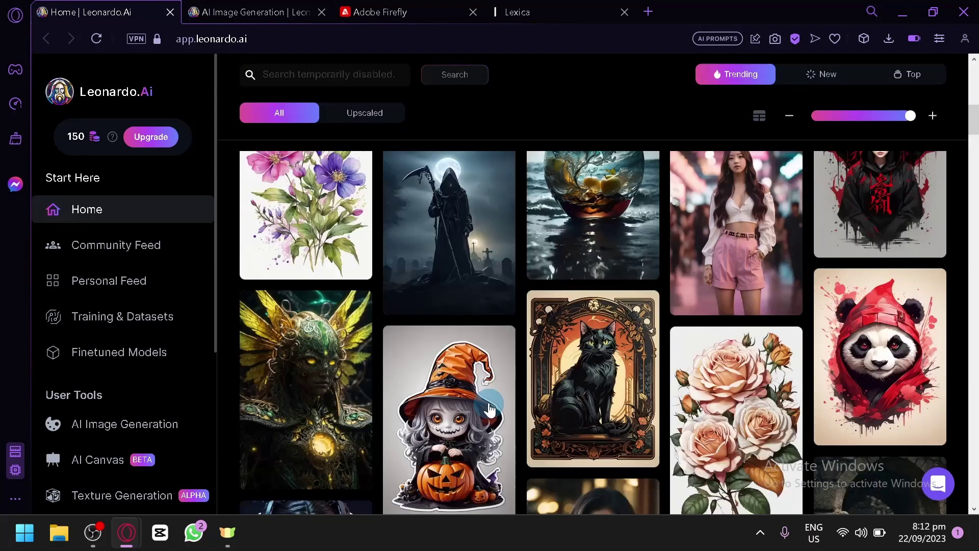